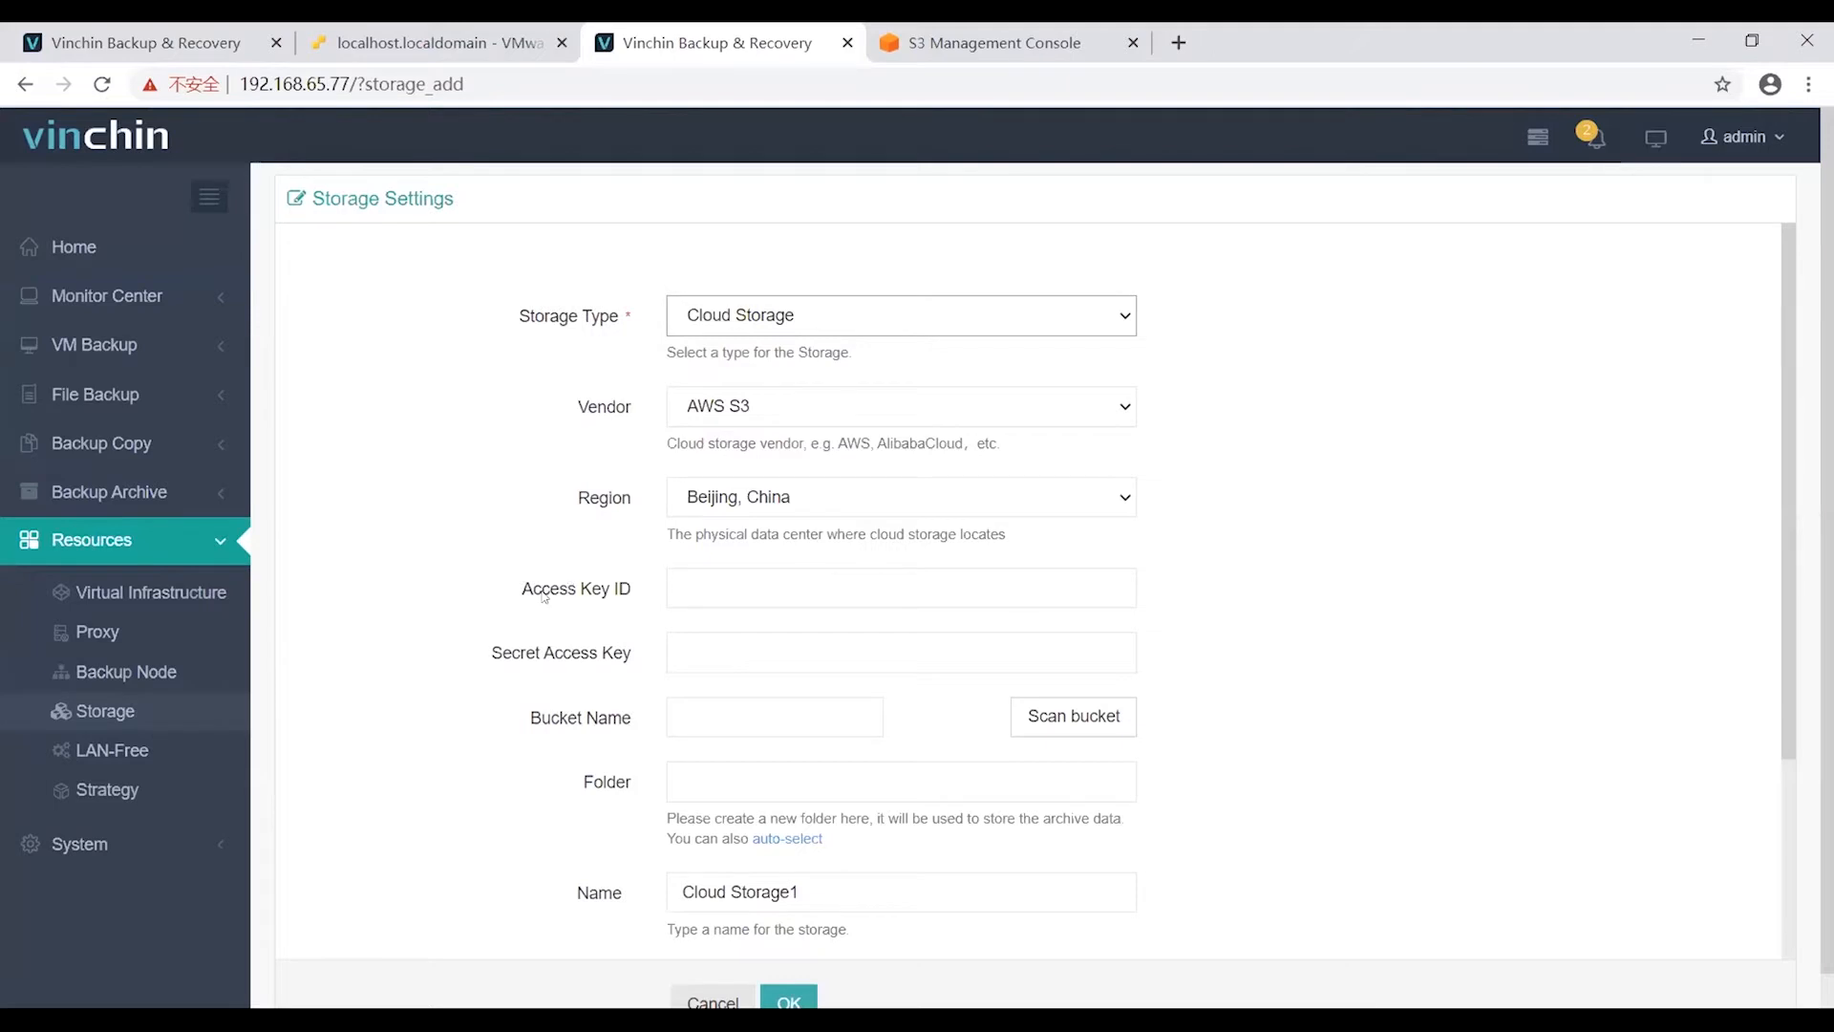
pyautogui.click(542, 596)
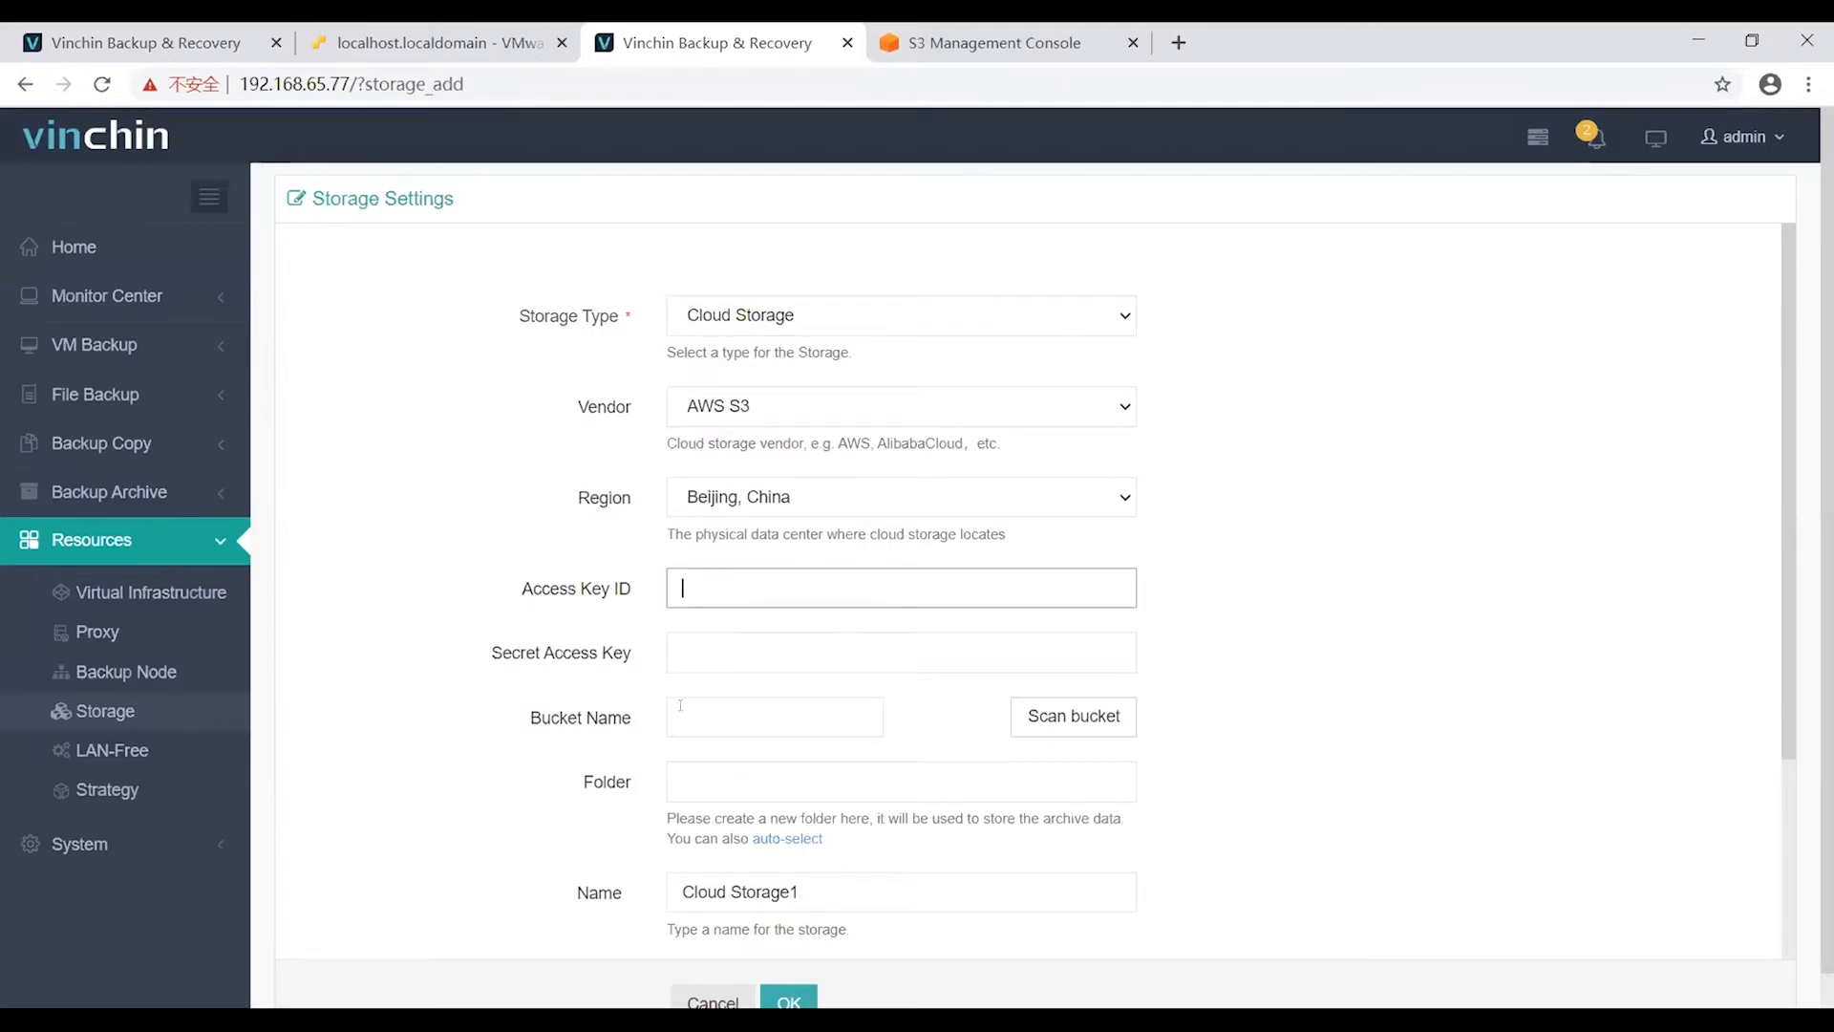
pyautogui.press('Tab')
pyautogui.press('Tab')
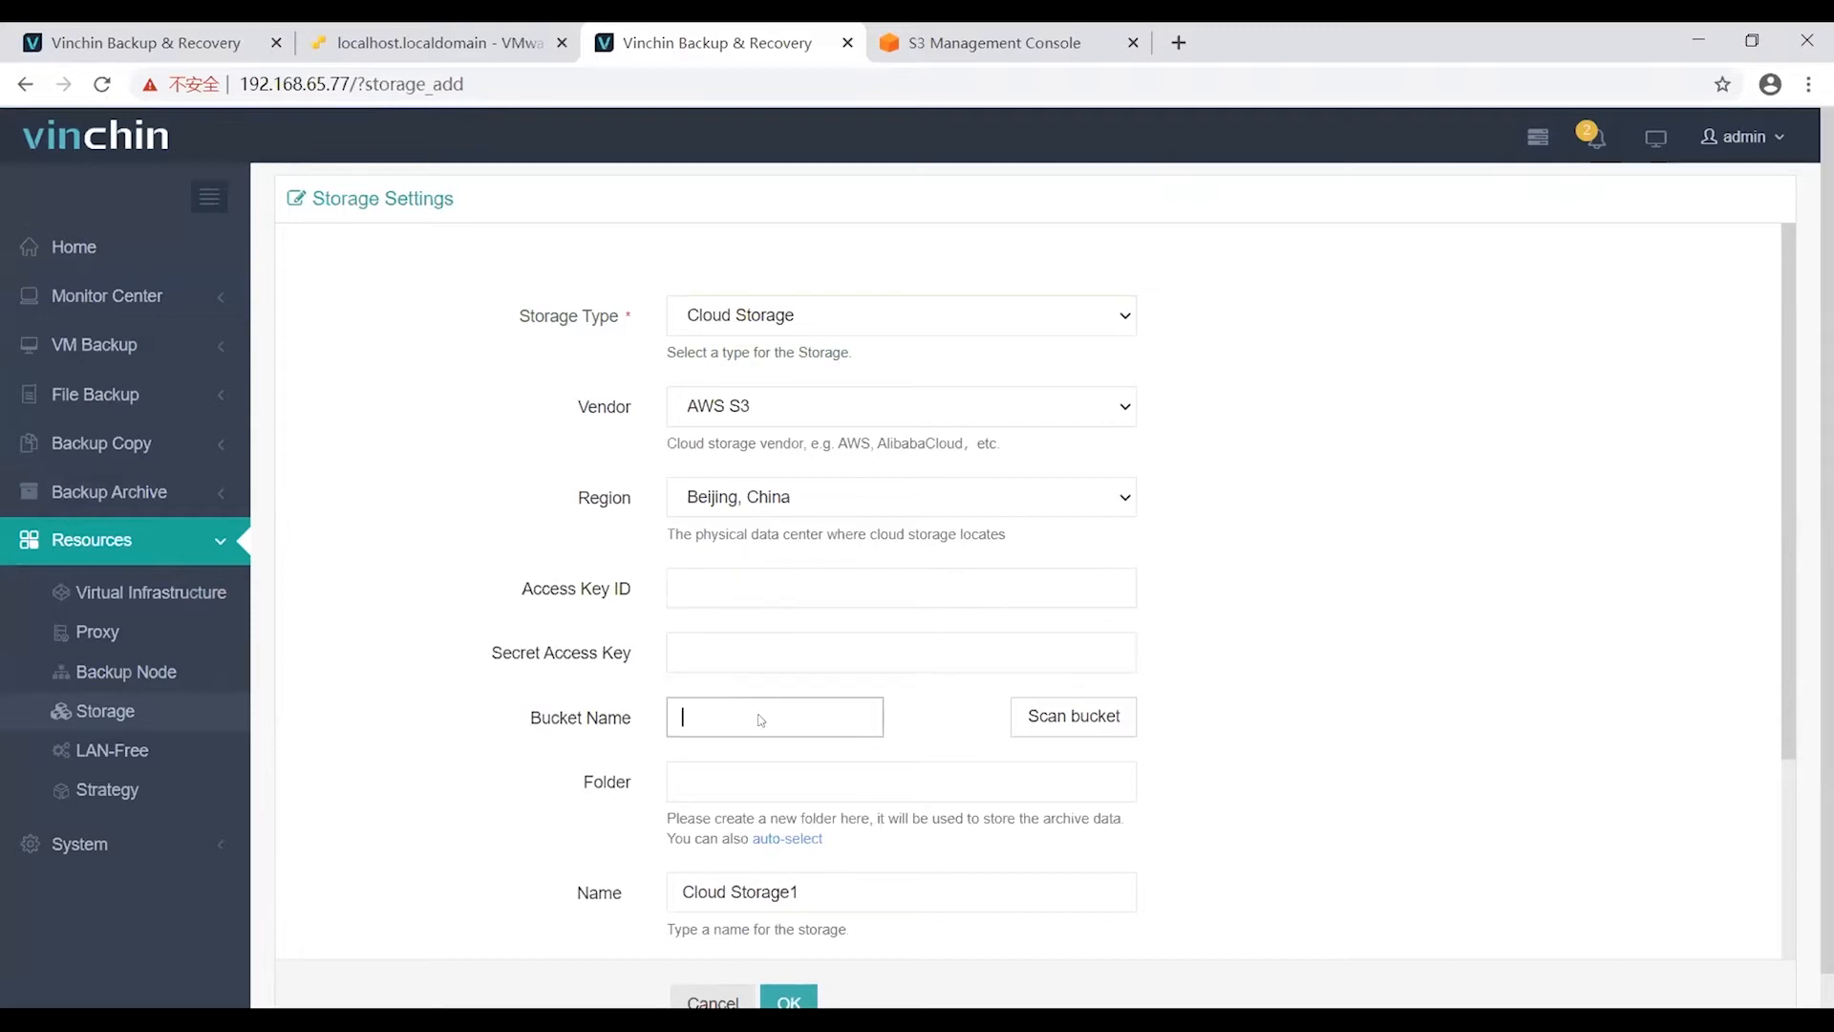
pyautogui.scroll(-2, 734, 539)
pyautogui.click(866, 537)
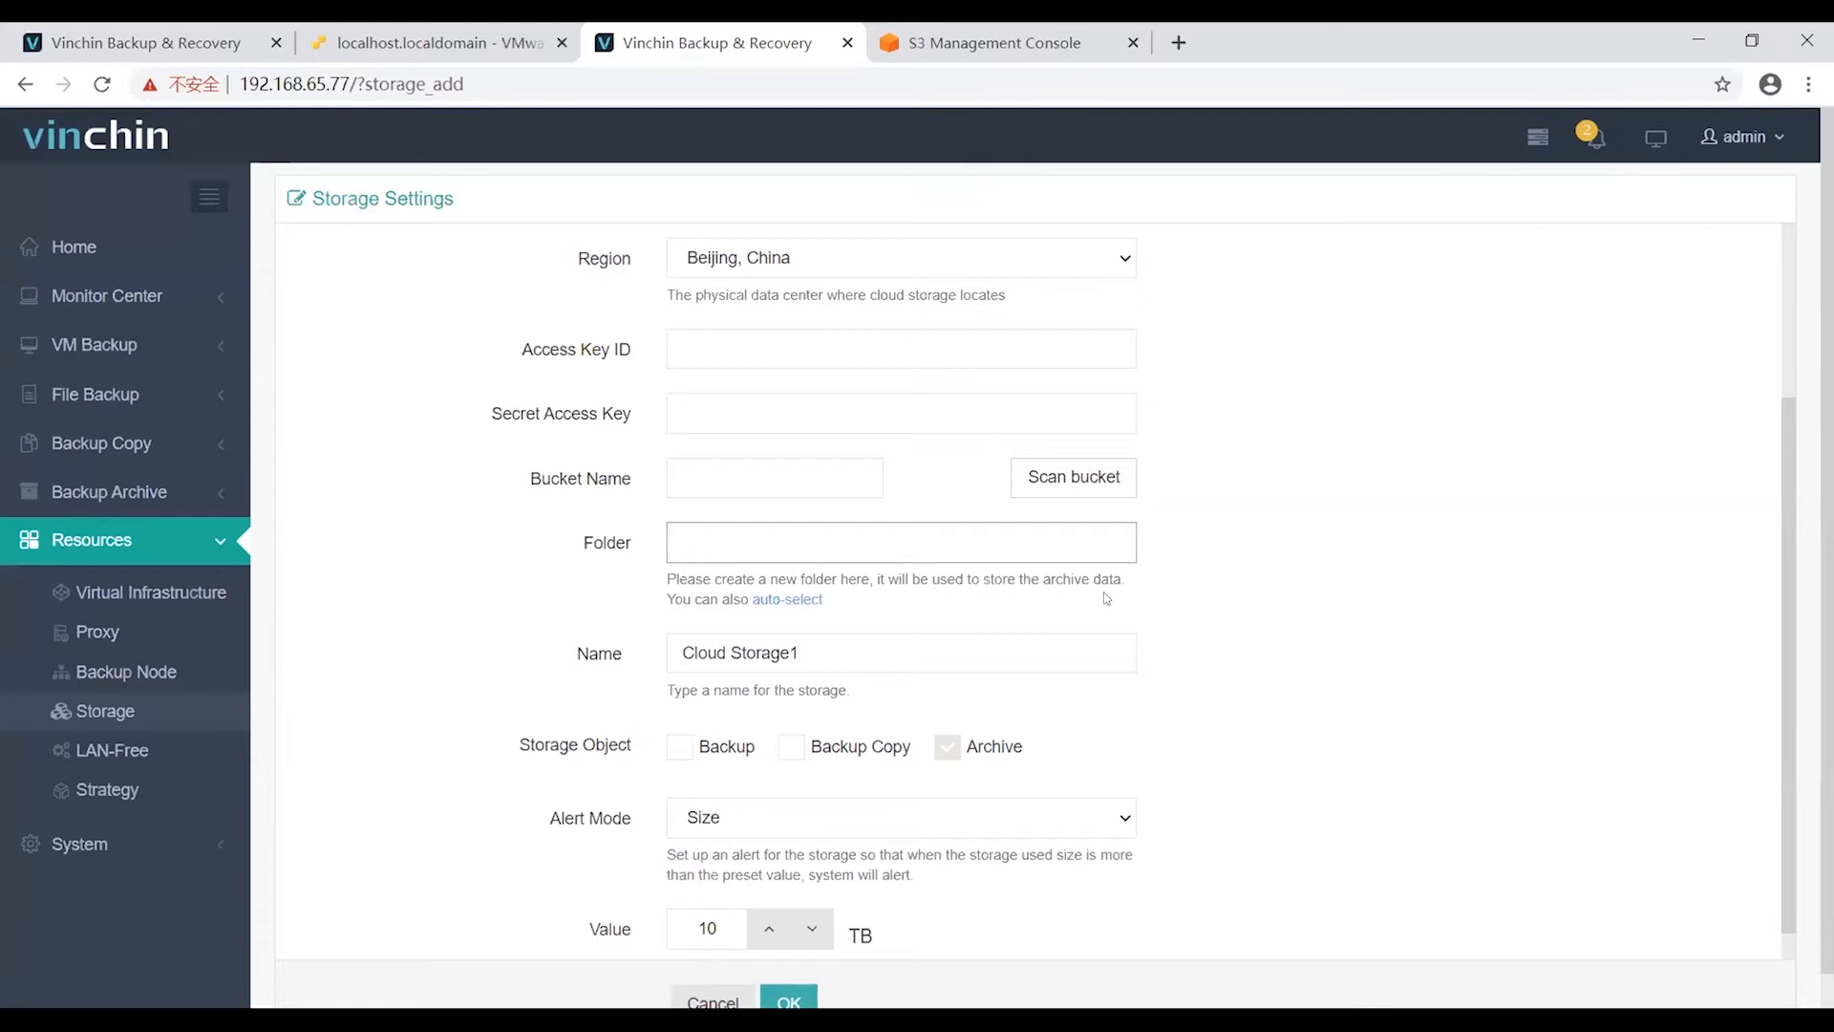
pyautogui.scroll(-1, 862, 665)
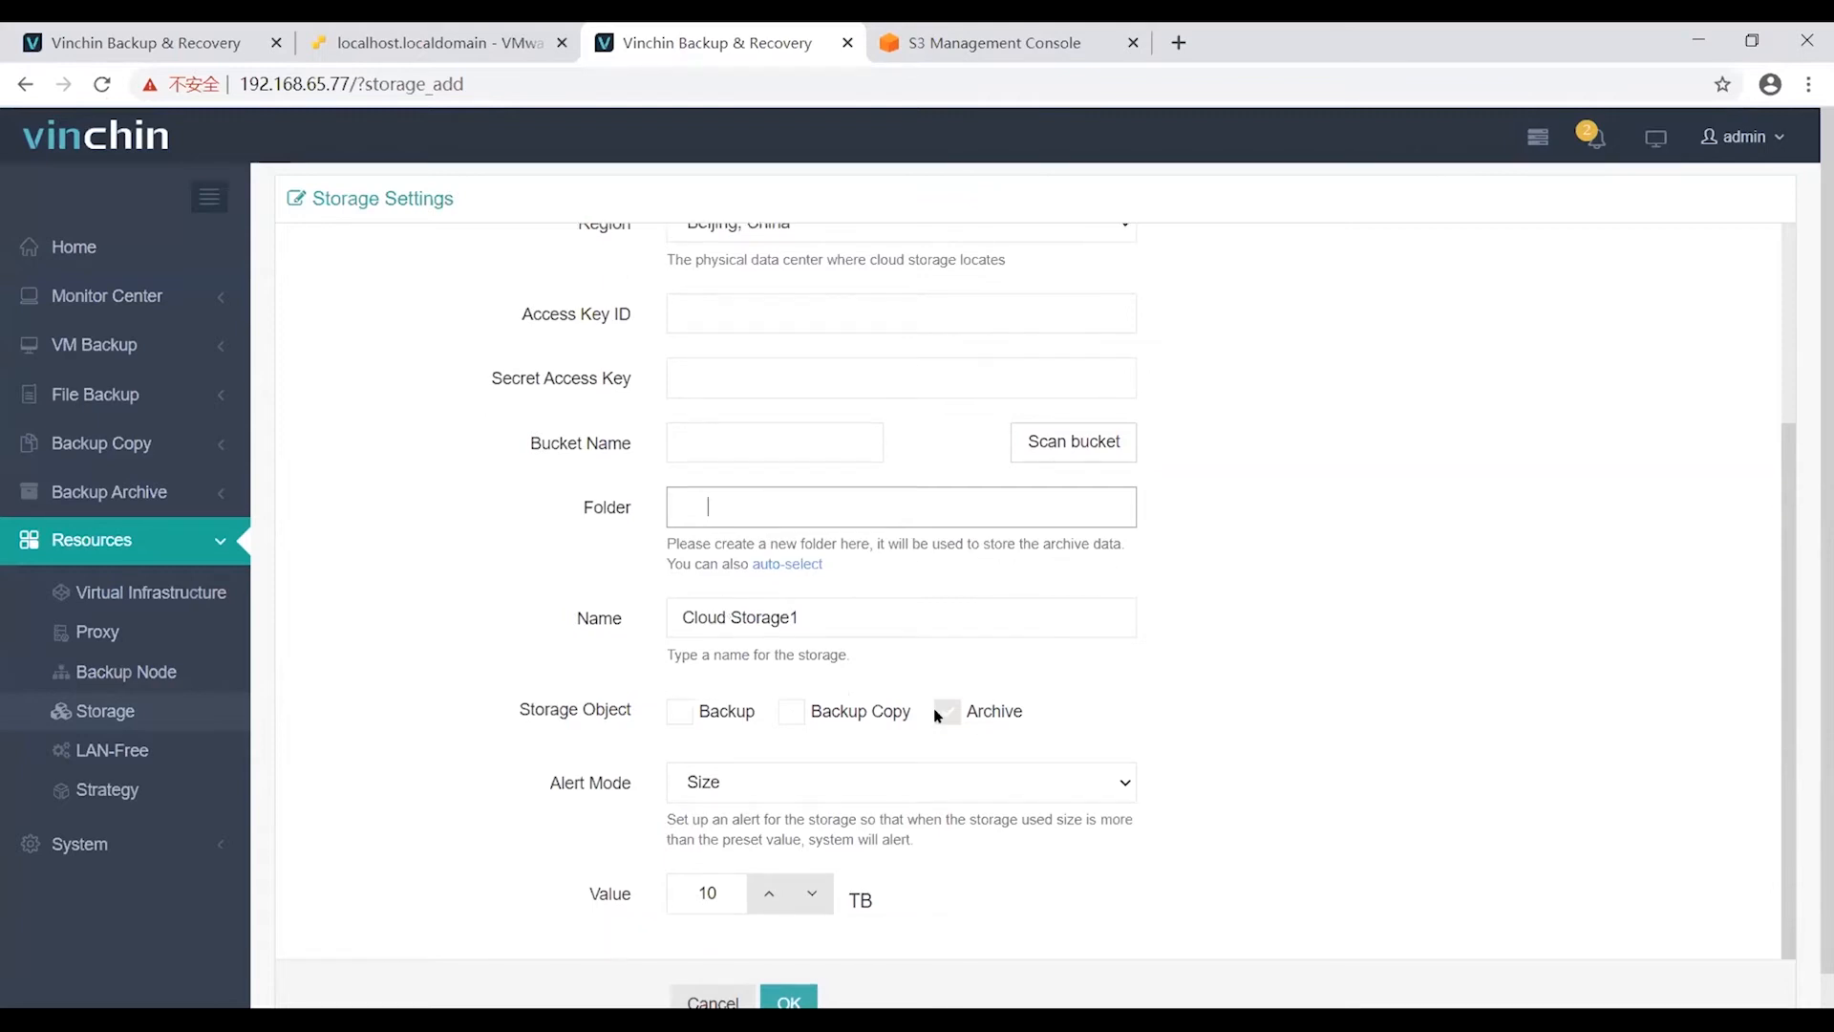
pyautogui.scroll(1, 937, 714)
pyautogui.scroll(3, 786, 663)
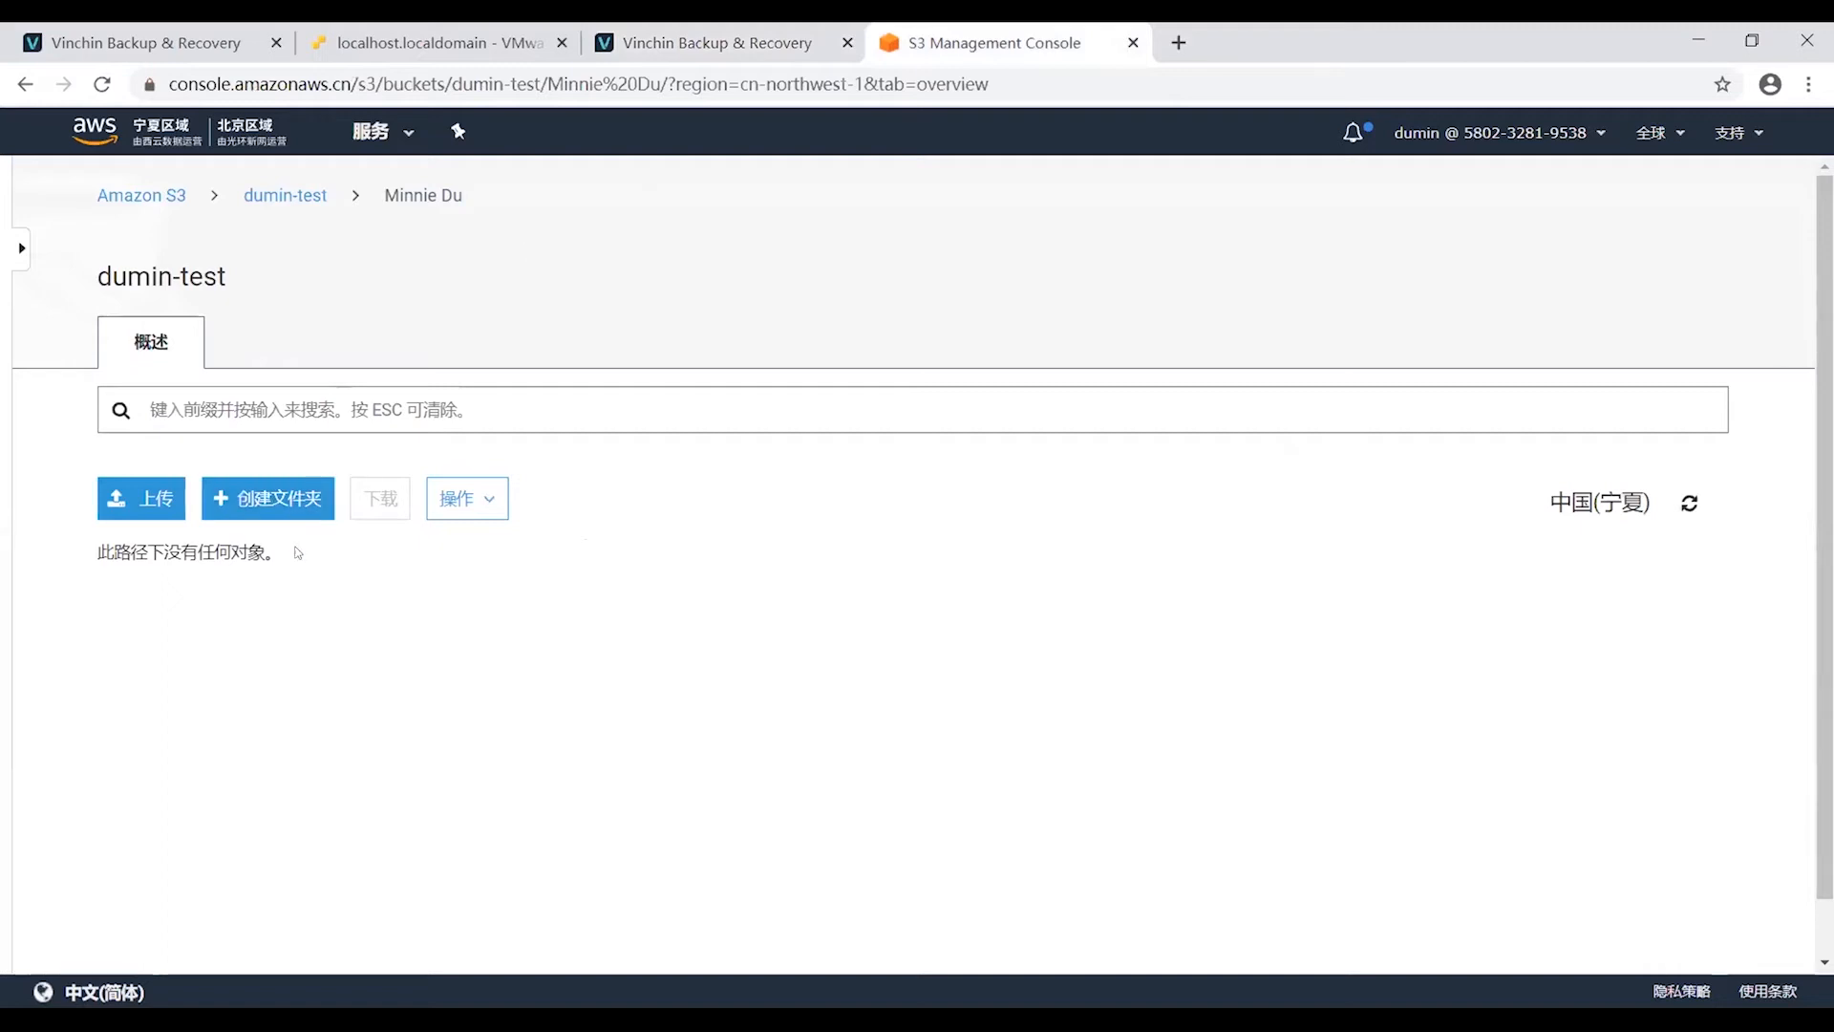
# Create a new archive job with VM test from VMware vSphere Backup3 as its source.
pyautogui.click(692, 45)
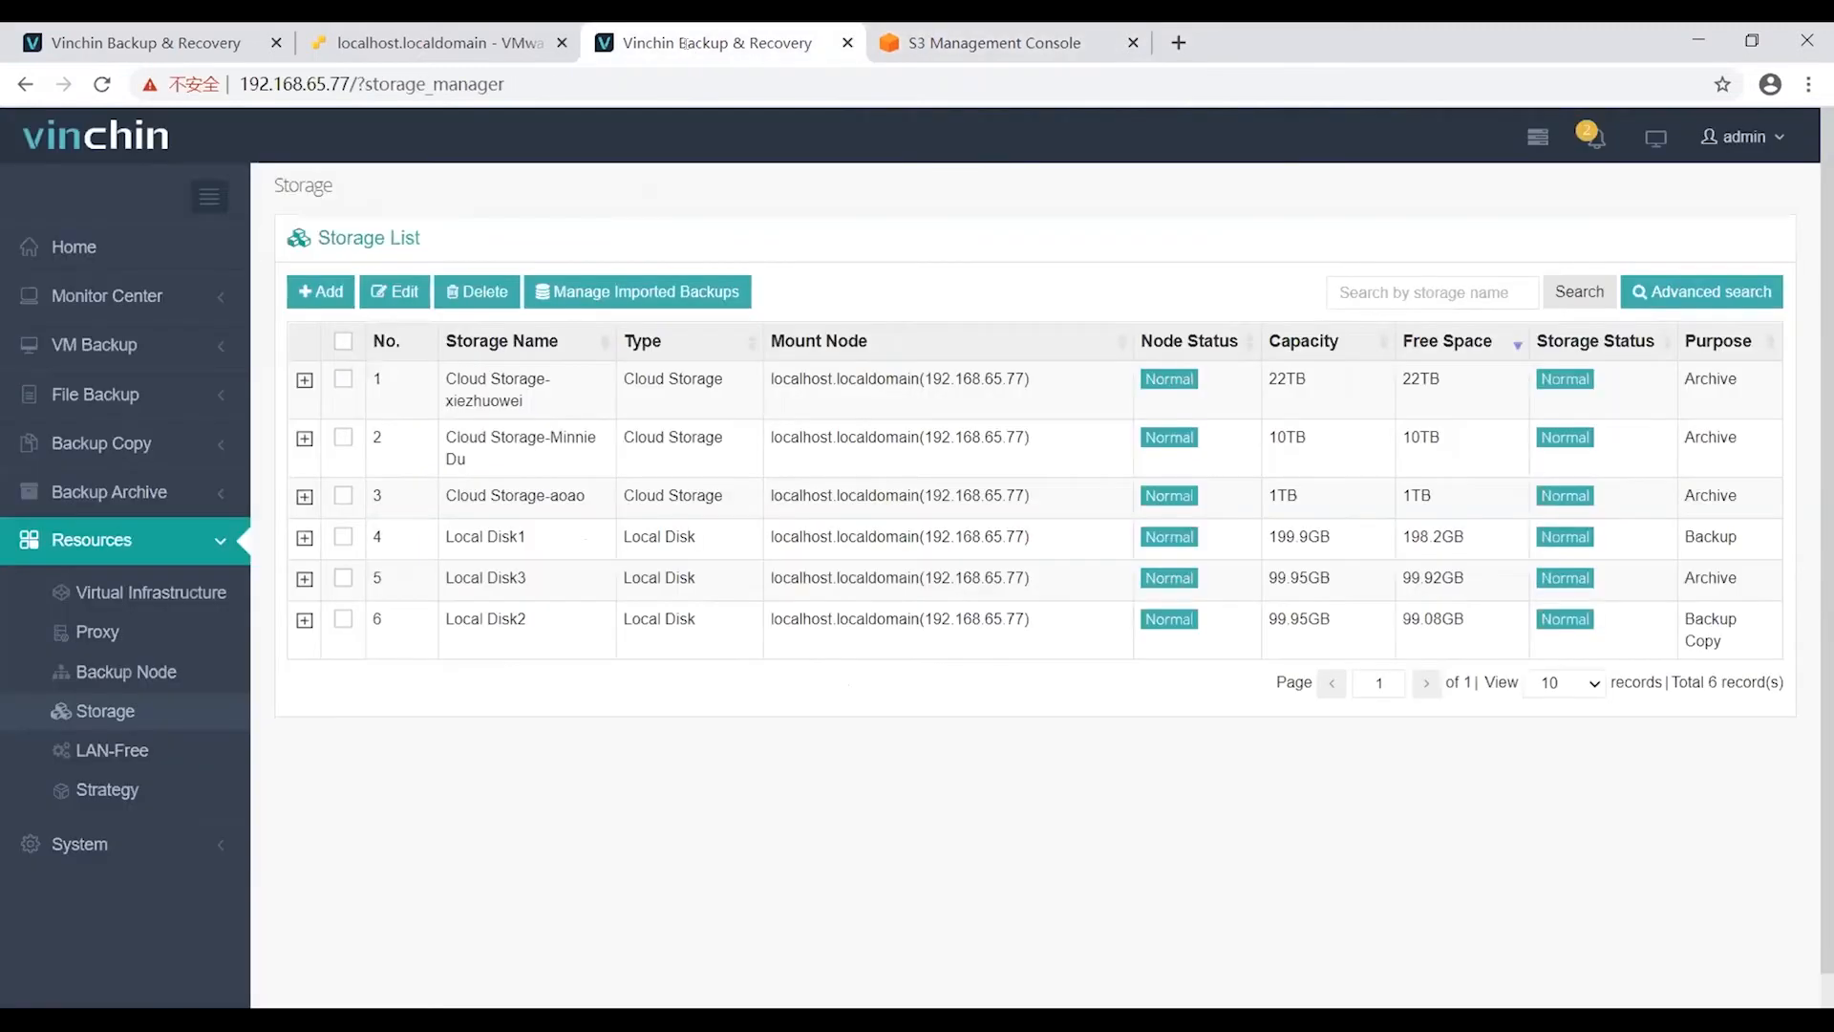
pyautogui.click(134, 494)
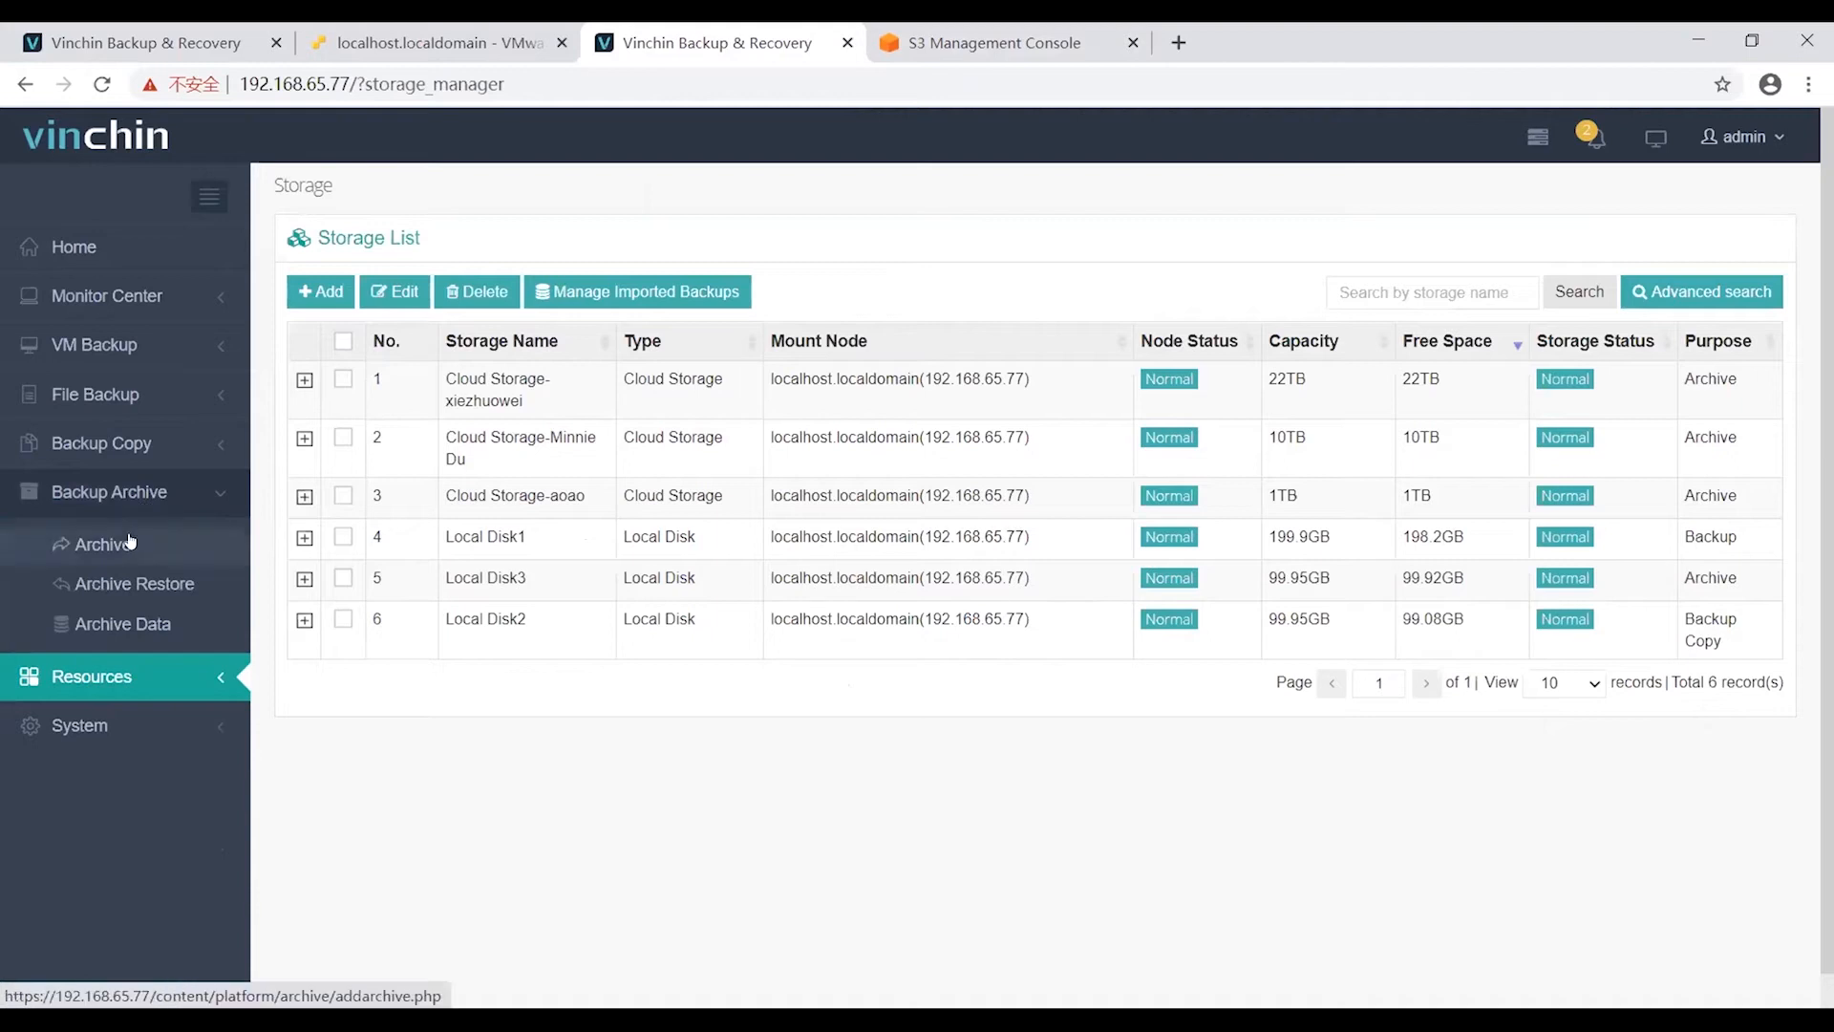
pyautogui.click(131, 542)
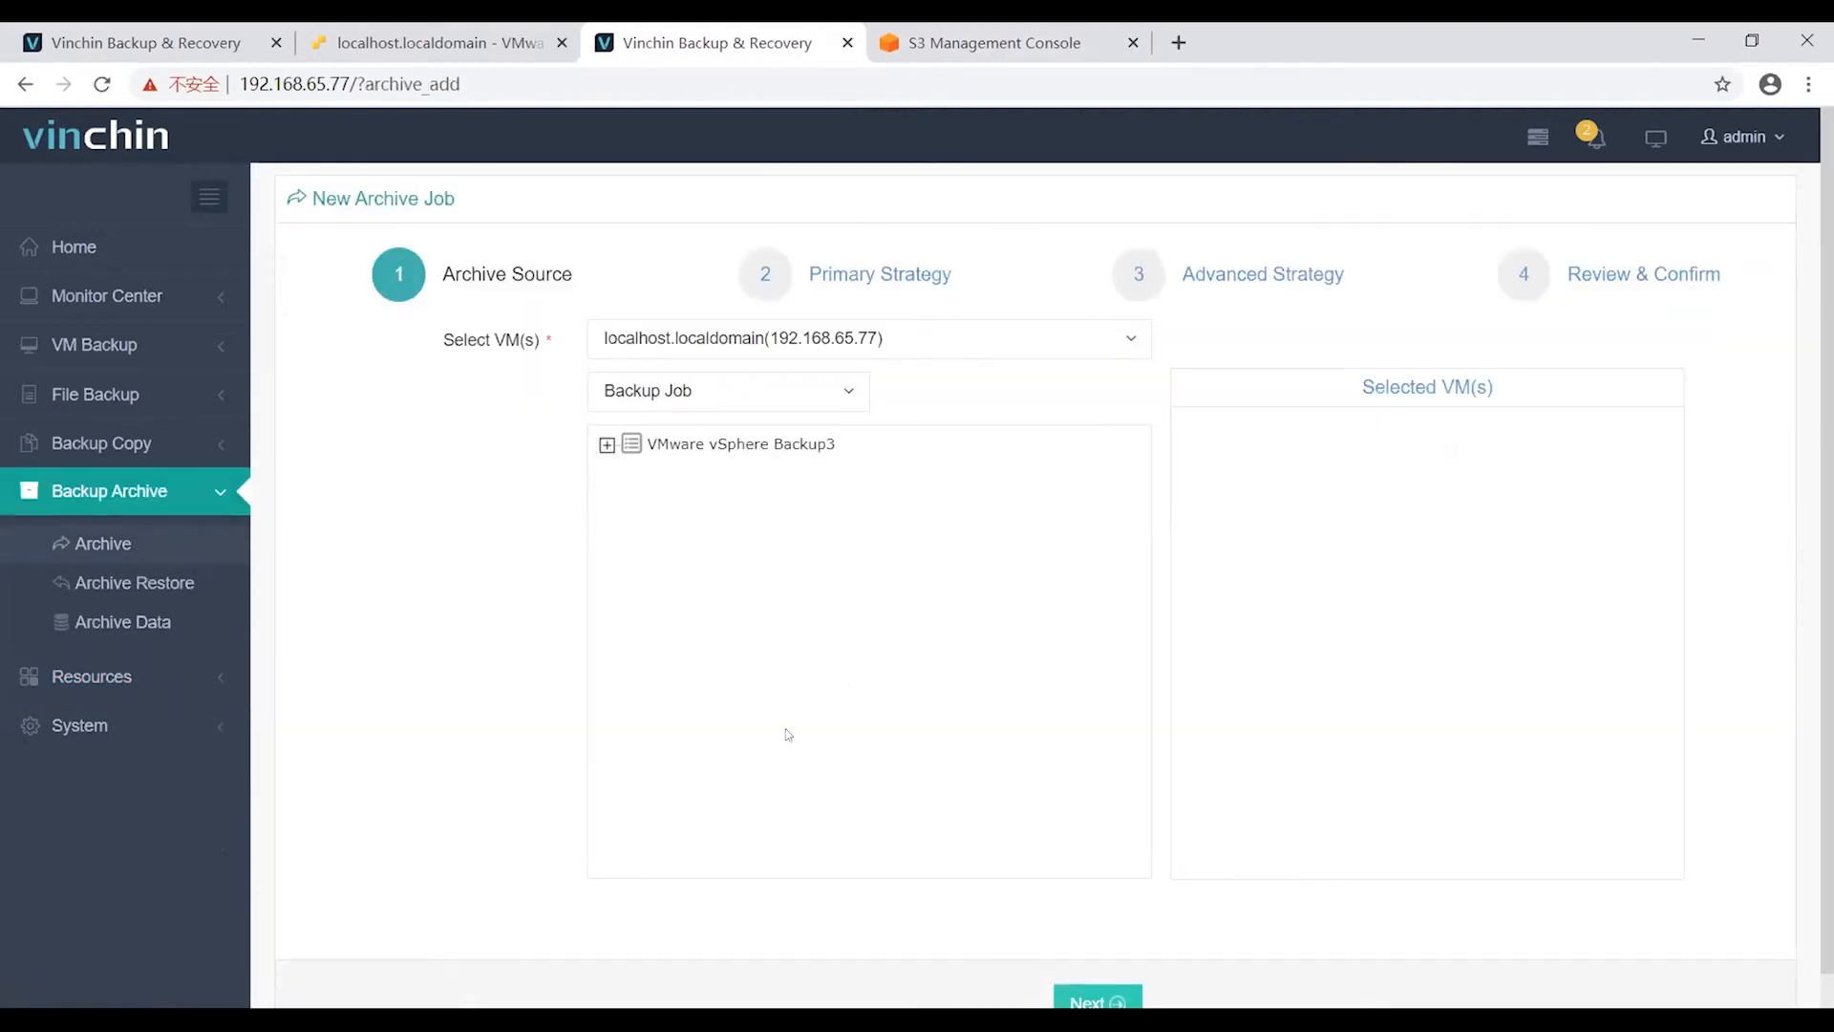
pyautogui.click(690, 445)
pyautogui.click(651, 472)
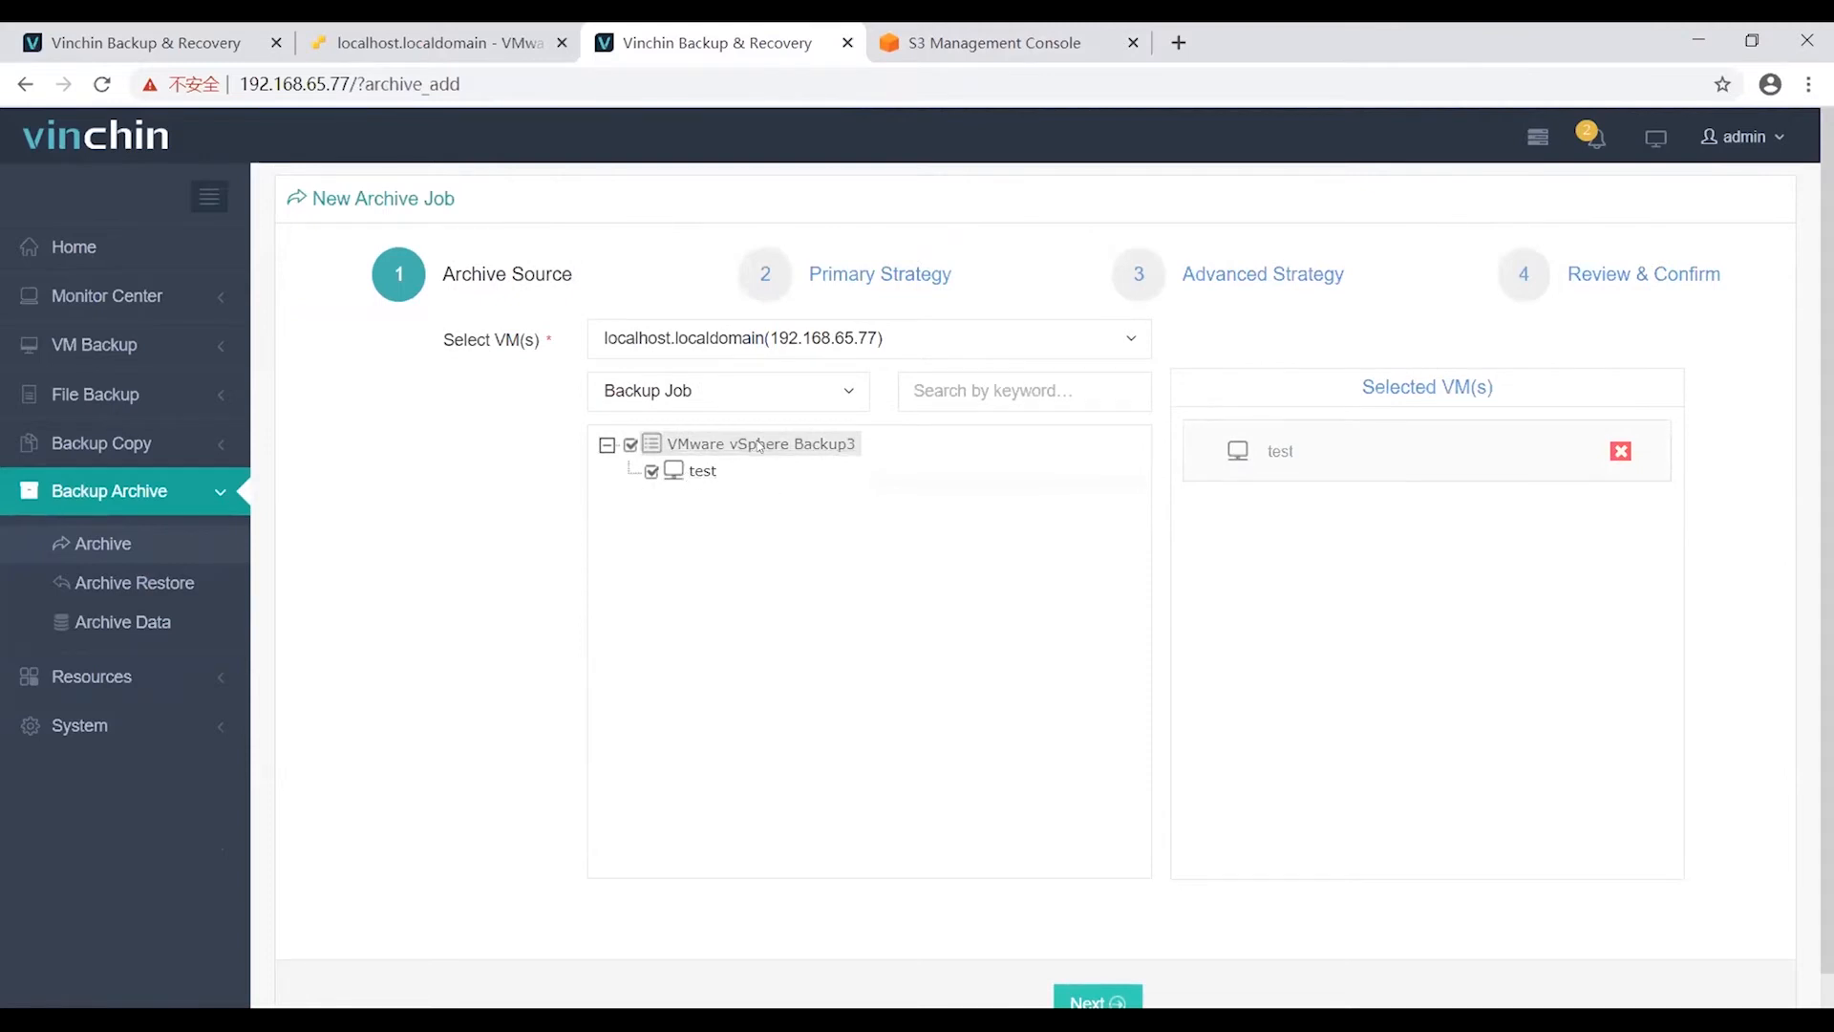
pyautogui.scroll(-1, 775, 467)
pyautogui.click(1085, 960)
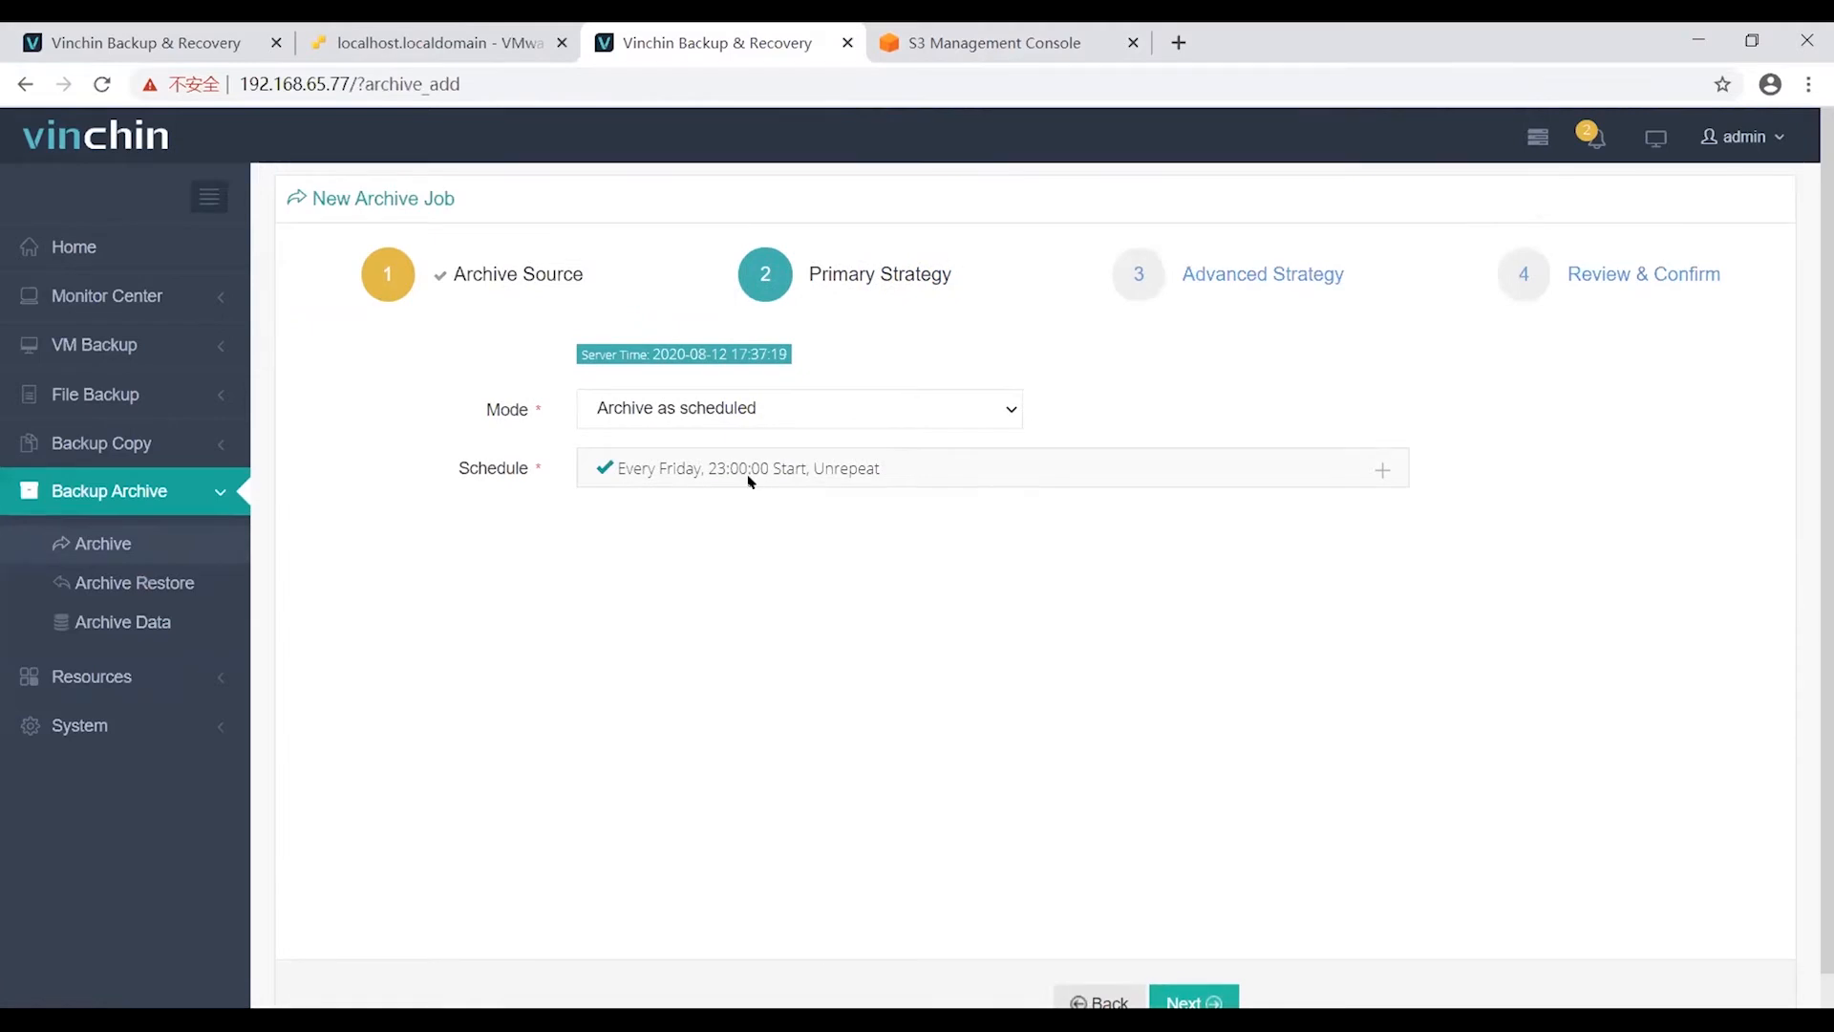
# Keep scheduled archiving, weekly on Friday at 23:00, and advance to Advanced Strategy.
pyautogui.click(693, 415)
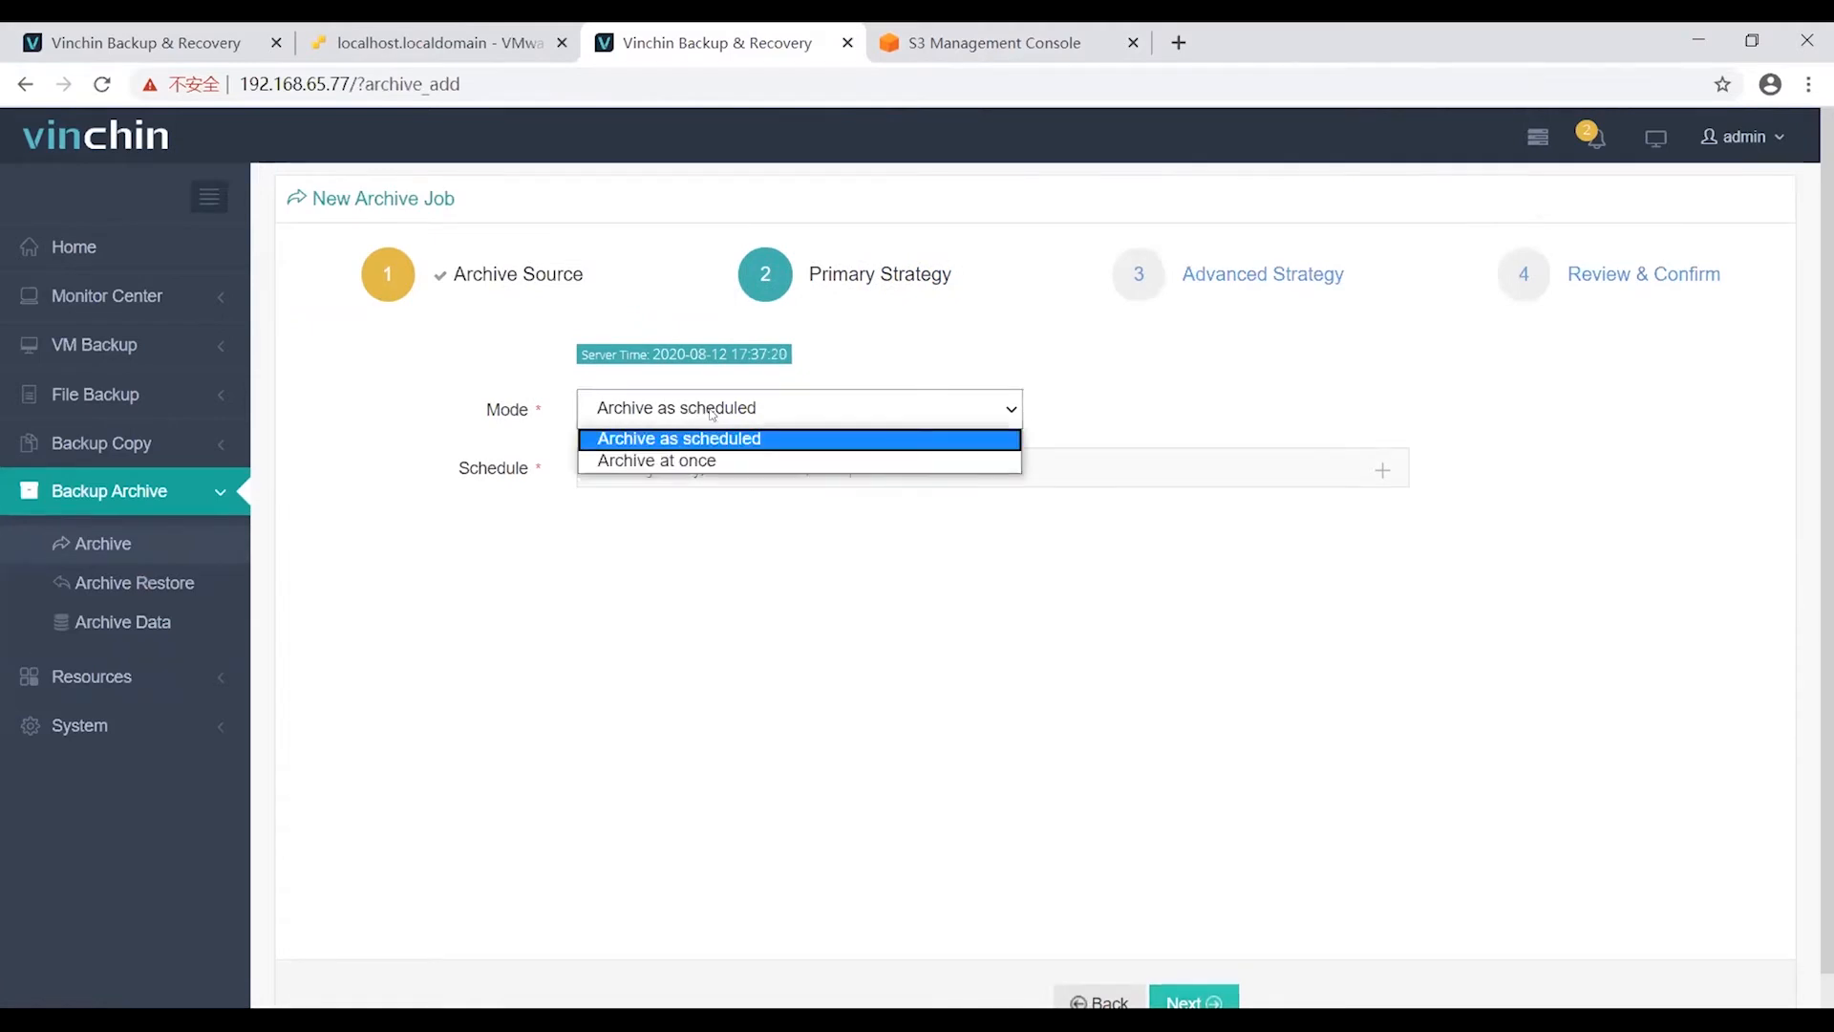
pyautogui.click(659, 460)
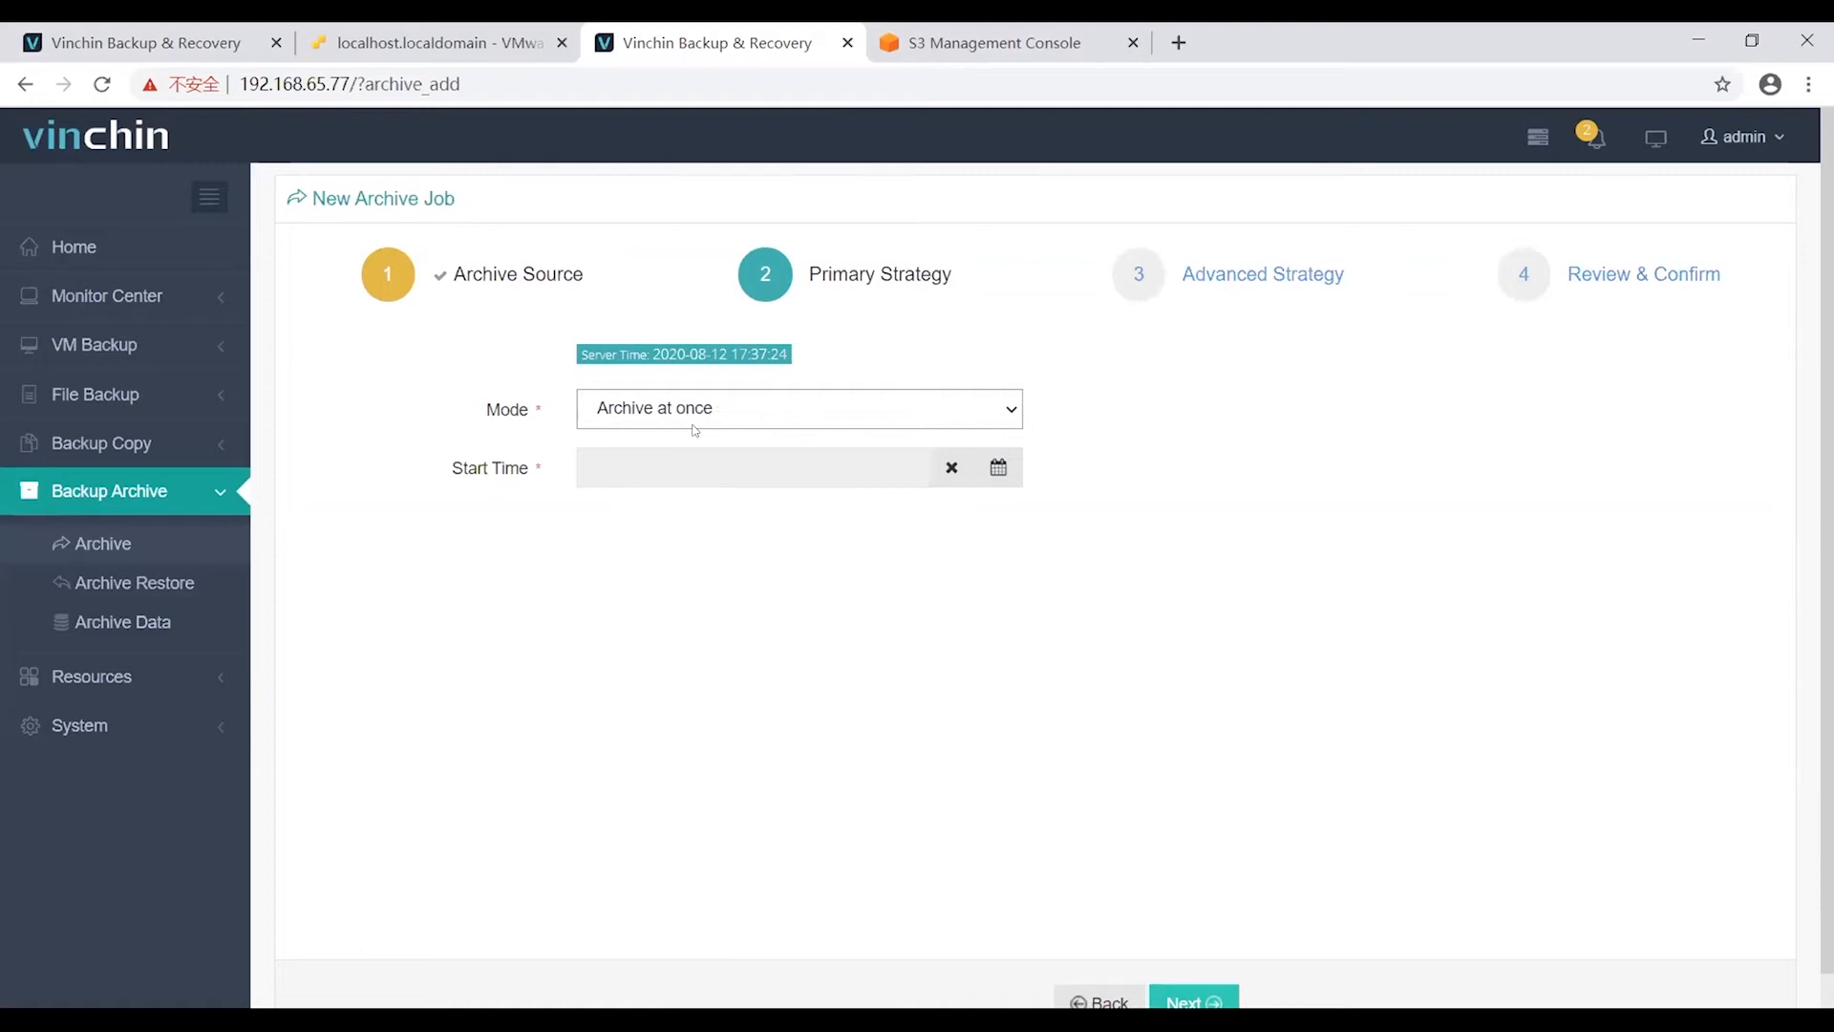
pyautogui.click(694, 427)
pyautogui.click(679, 437)
pyautogui.scroll(-1, 1155, 880)
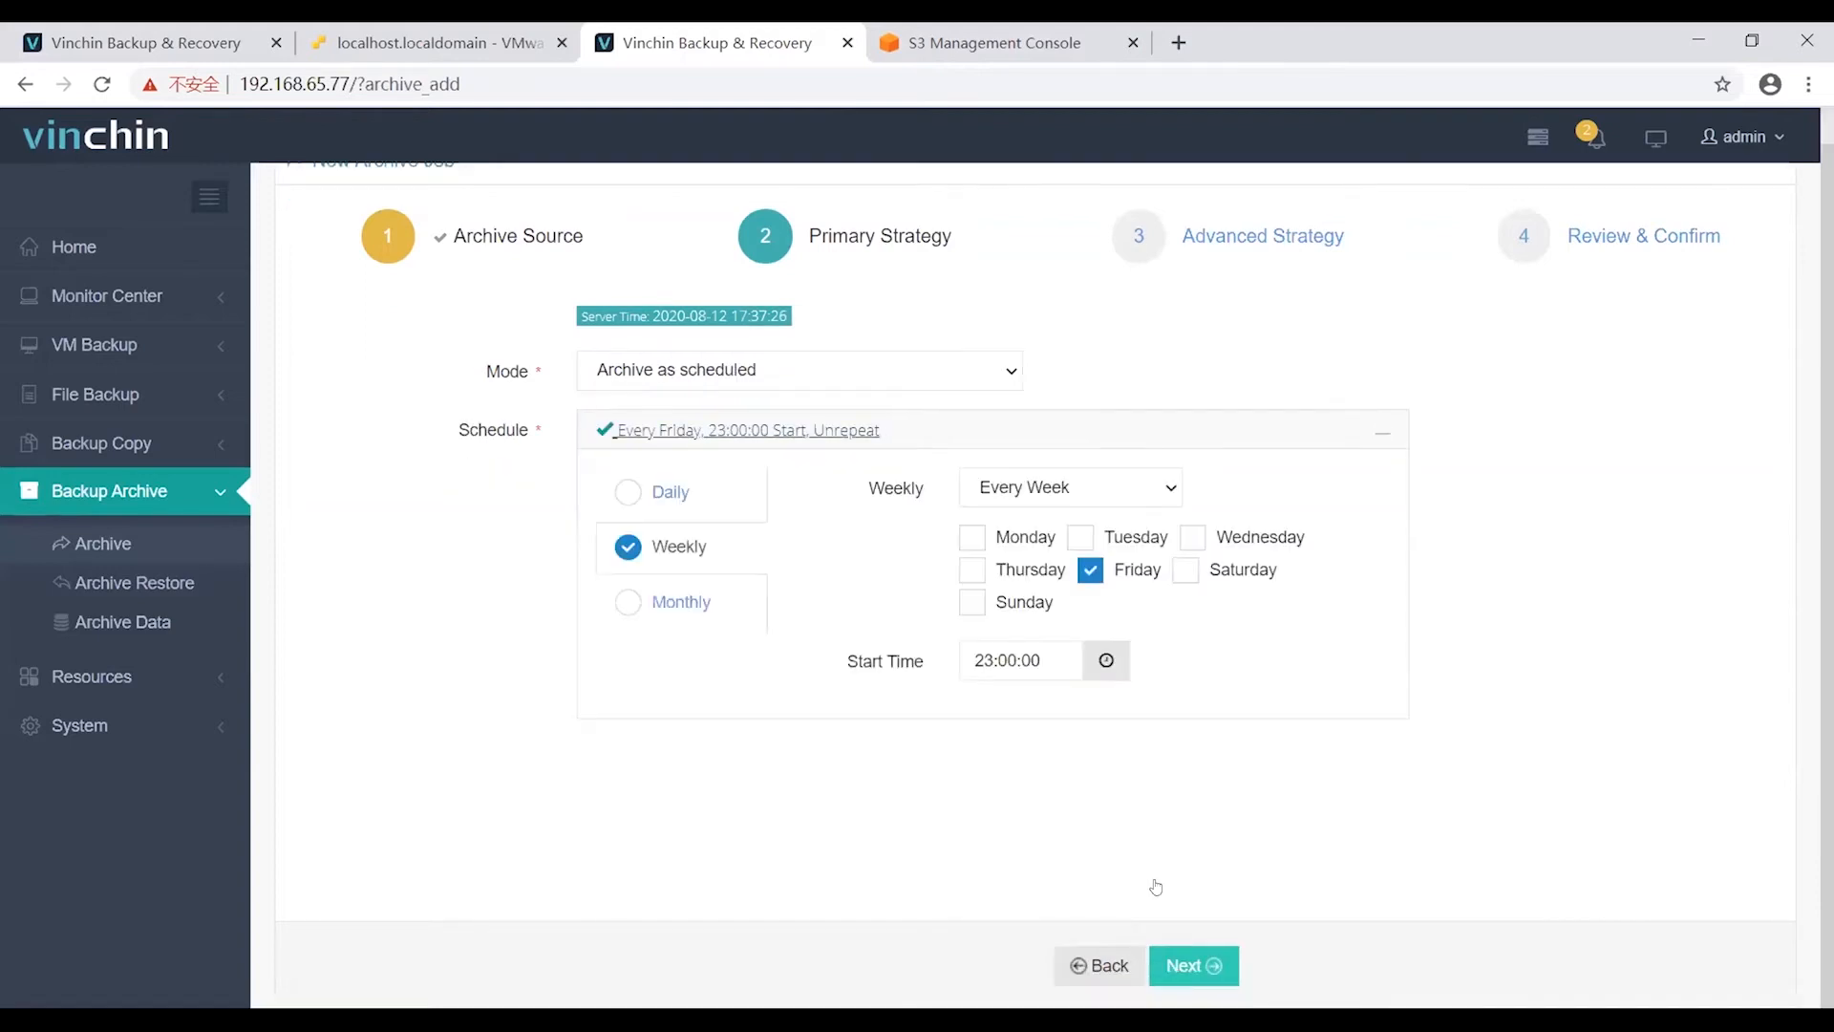
pyautogui.click(1184, 965)
pyautogui.click(741, 422)
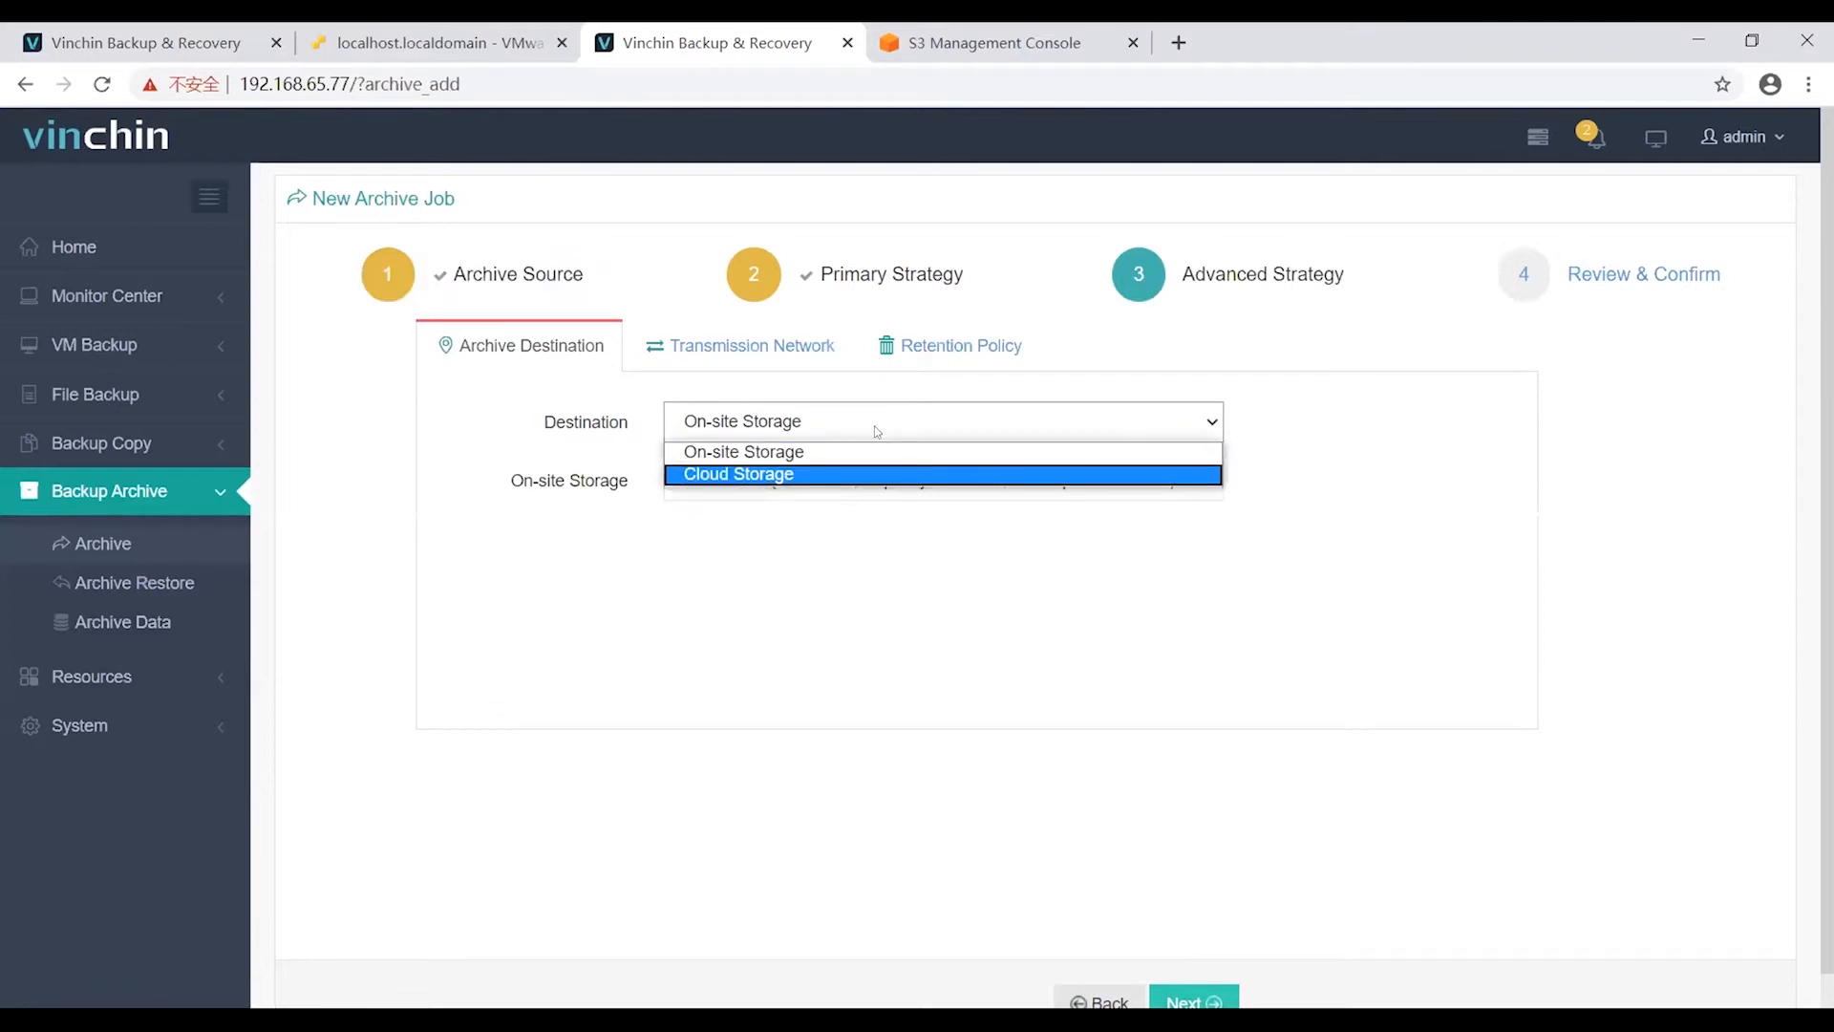
# Set the archive destination to Cloud Storage and select the user's cloud storage.
pyautogui.click(829, 474)
pyautogui.click(805, 480)
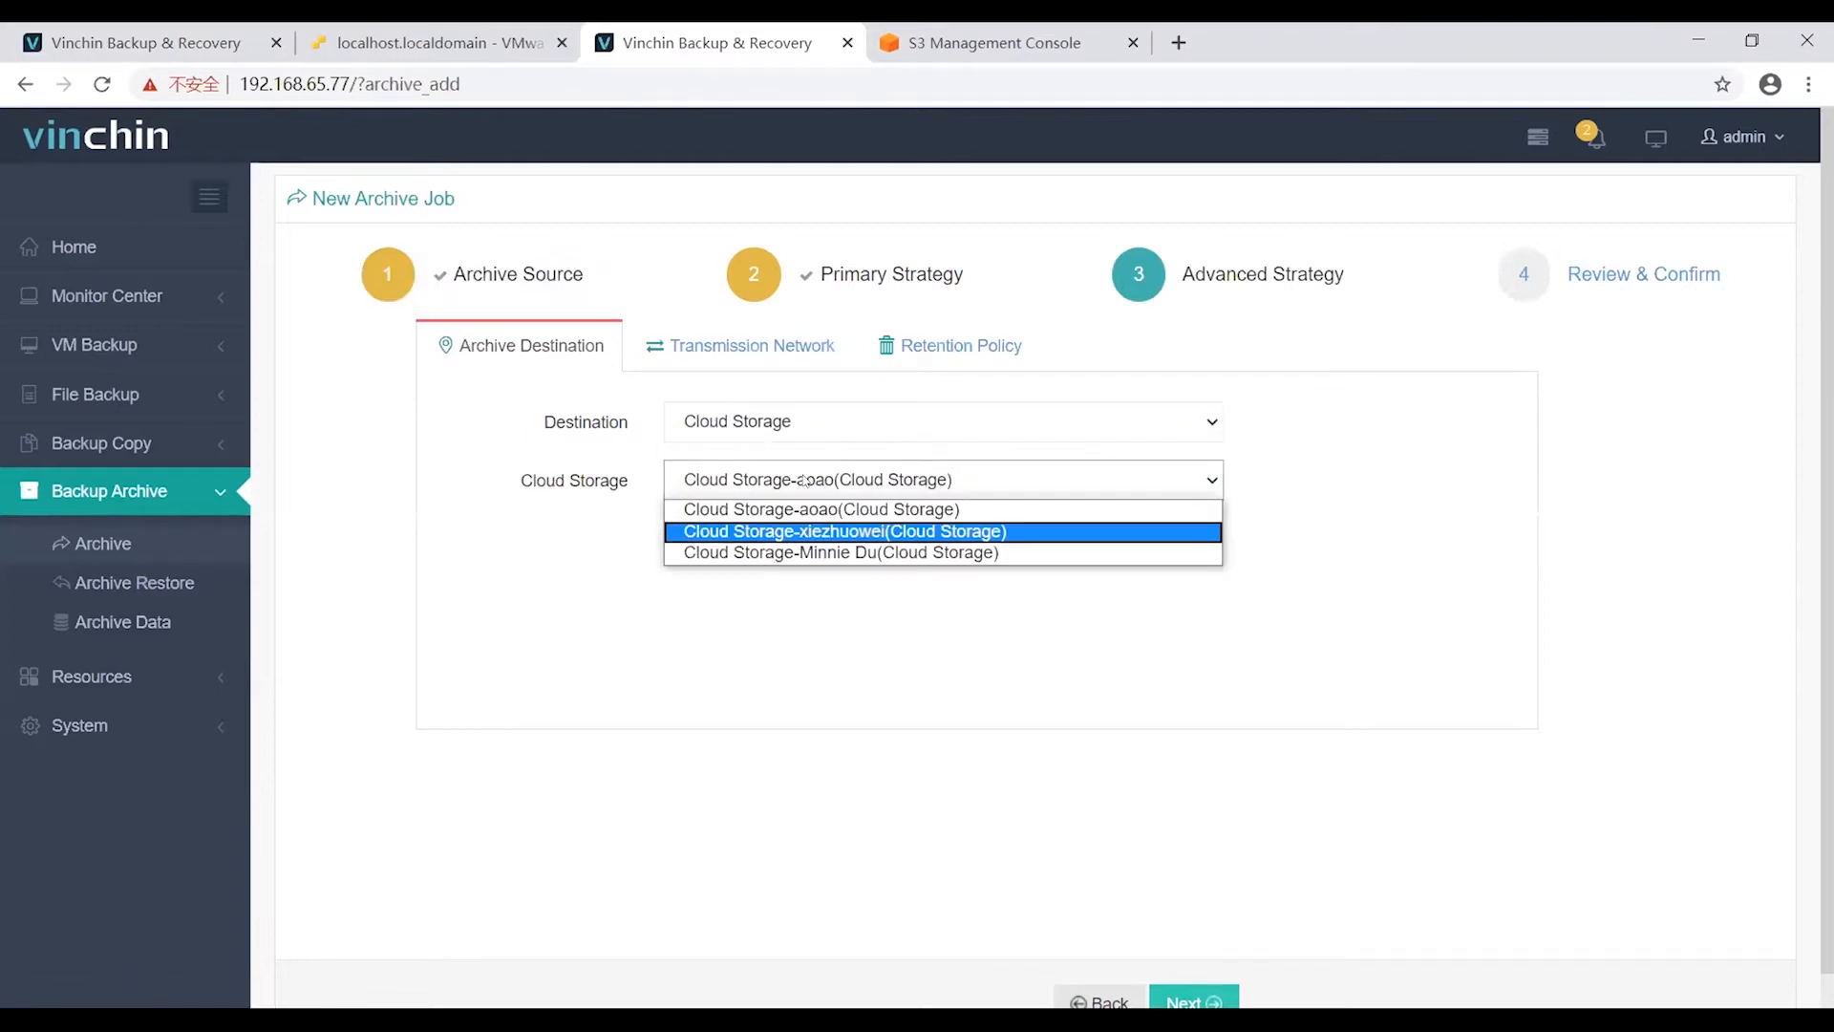
pyautogui.click(797, 552)
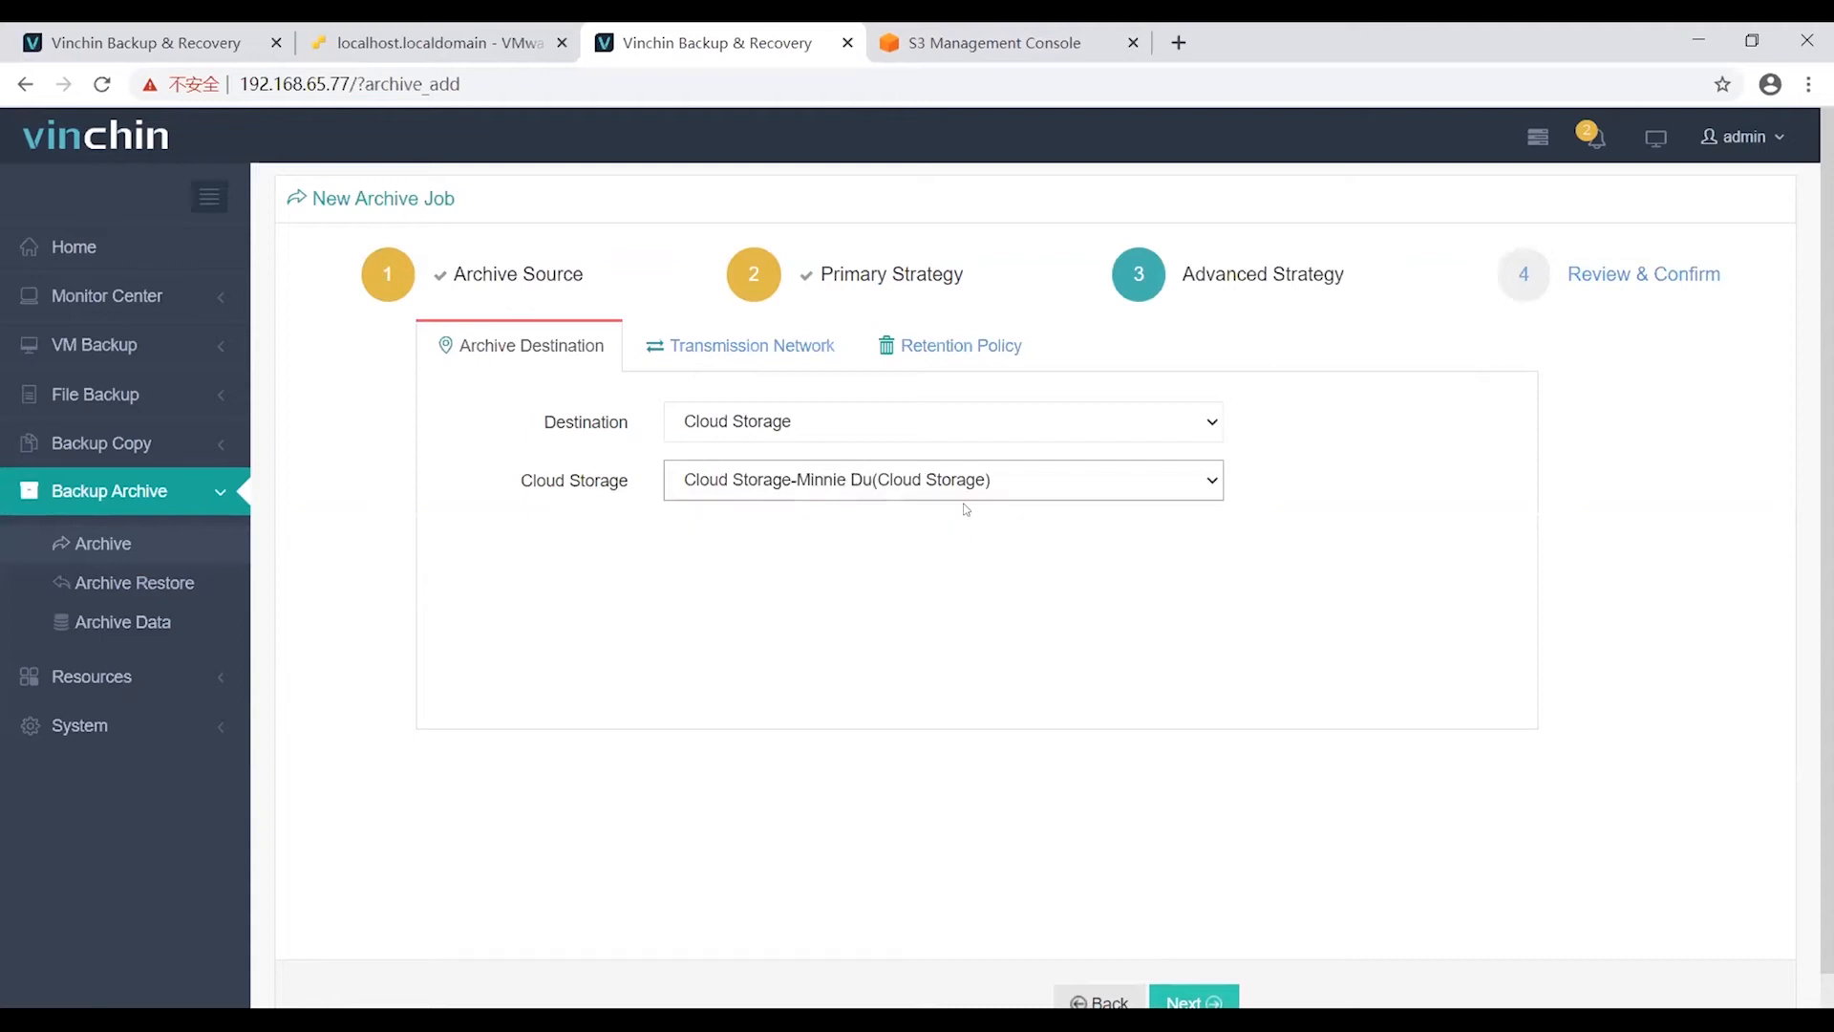
# Review transmission network and 30-point retention settings, then append a suffix to the job name.
pyautogui.click(770, 352)
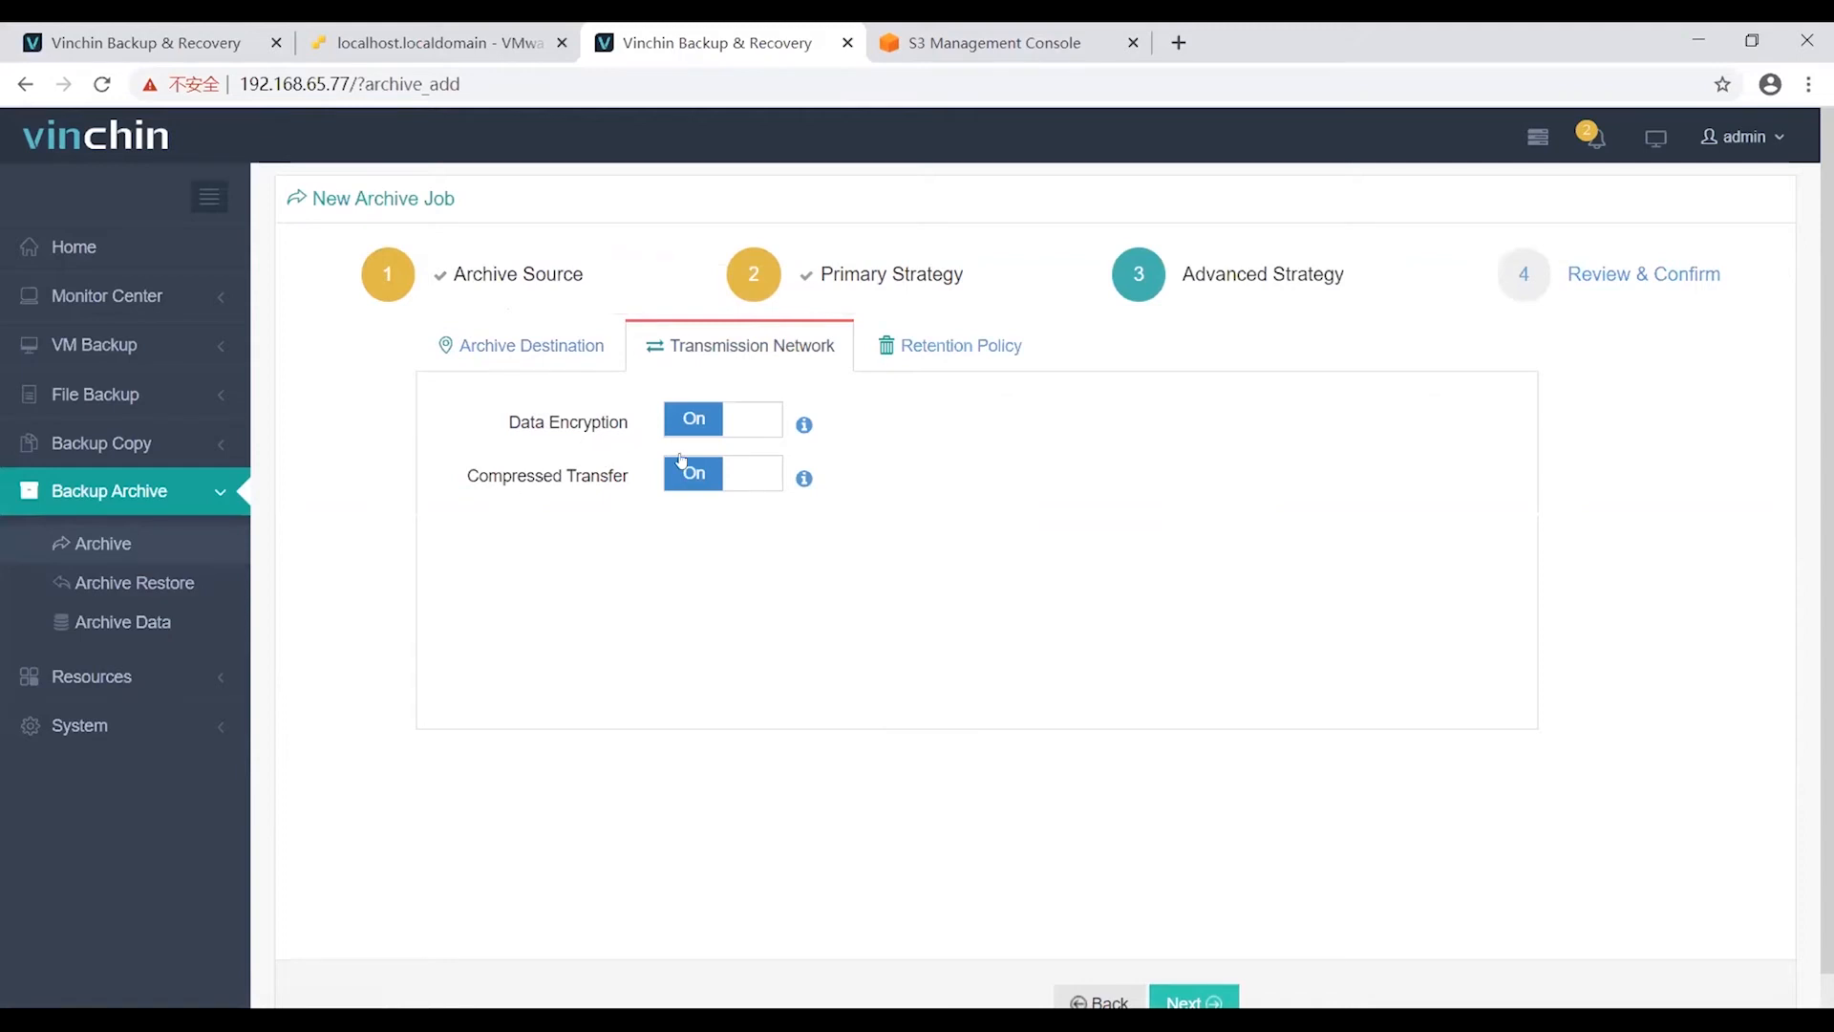
pyautogui.click(941, 361)
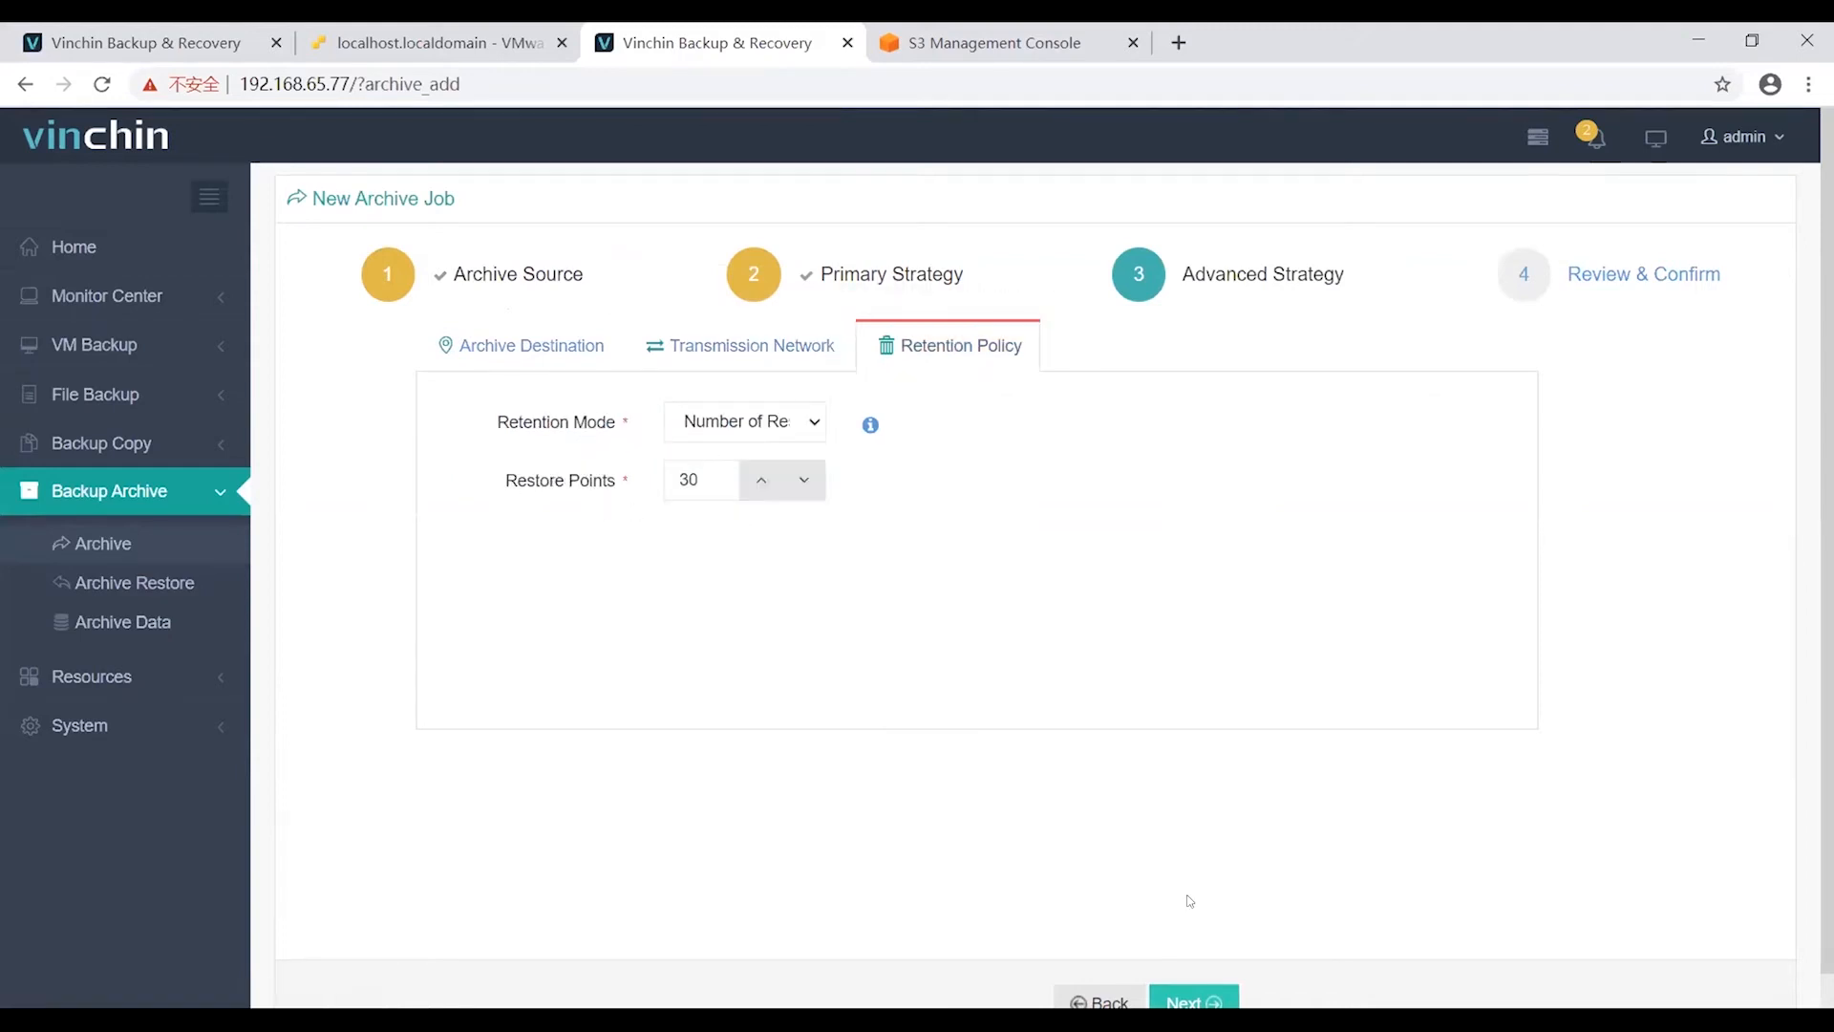
pyautogui.scroll(-1, 1189, 902)
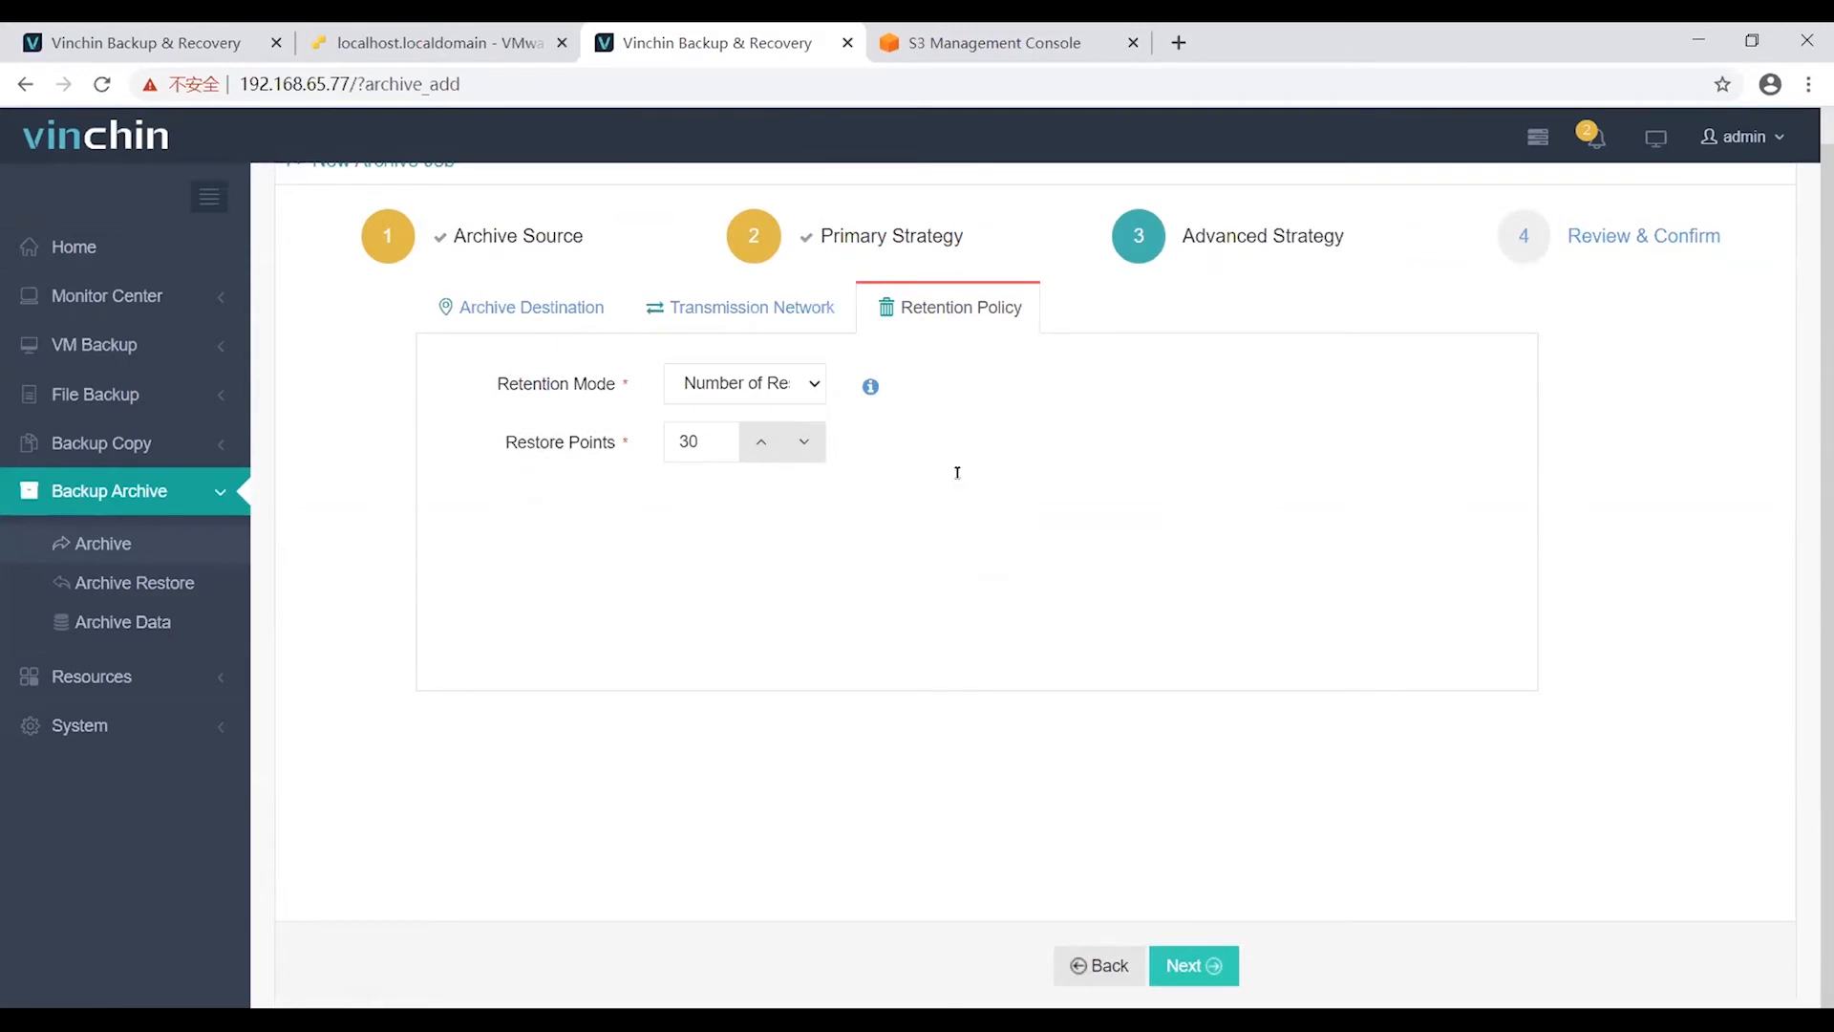
pyautogui.click(835, 338)
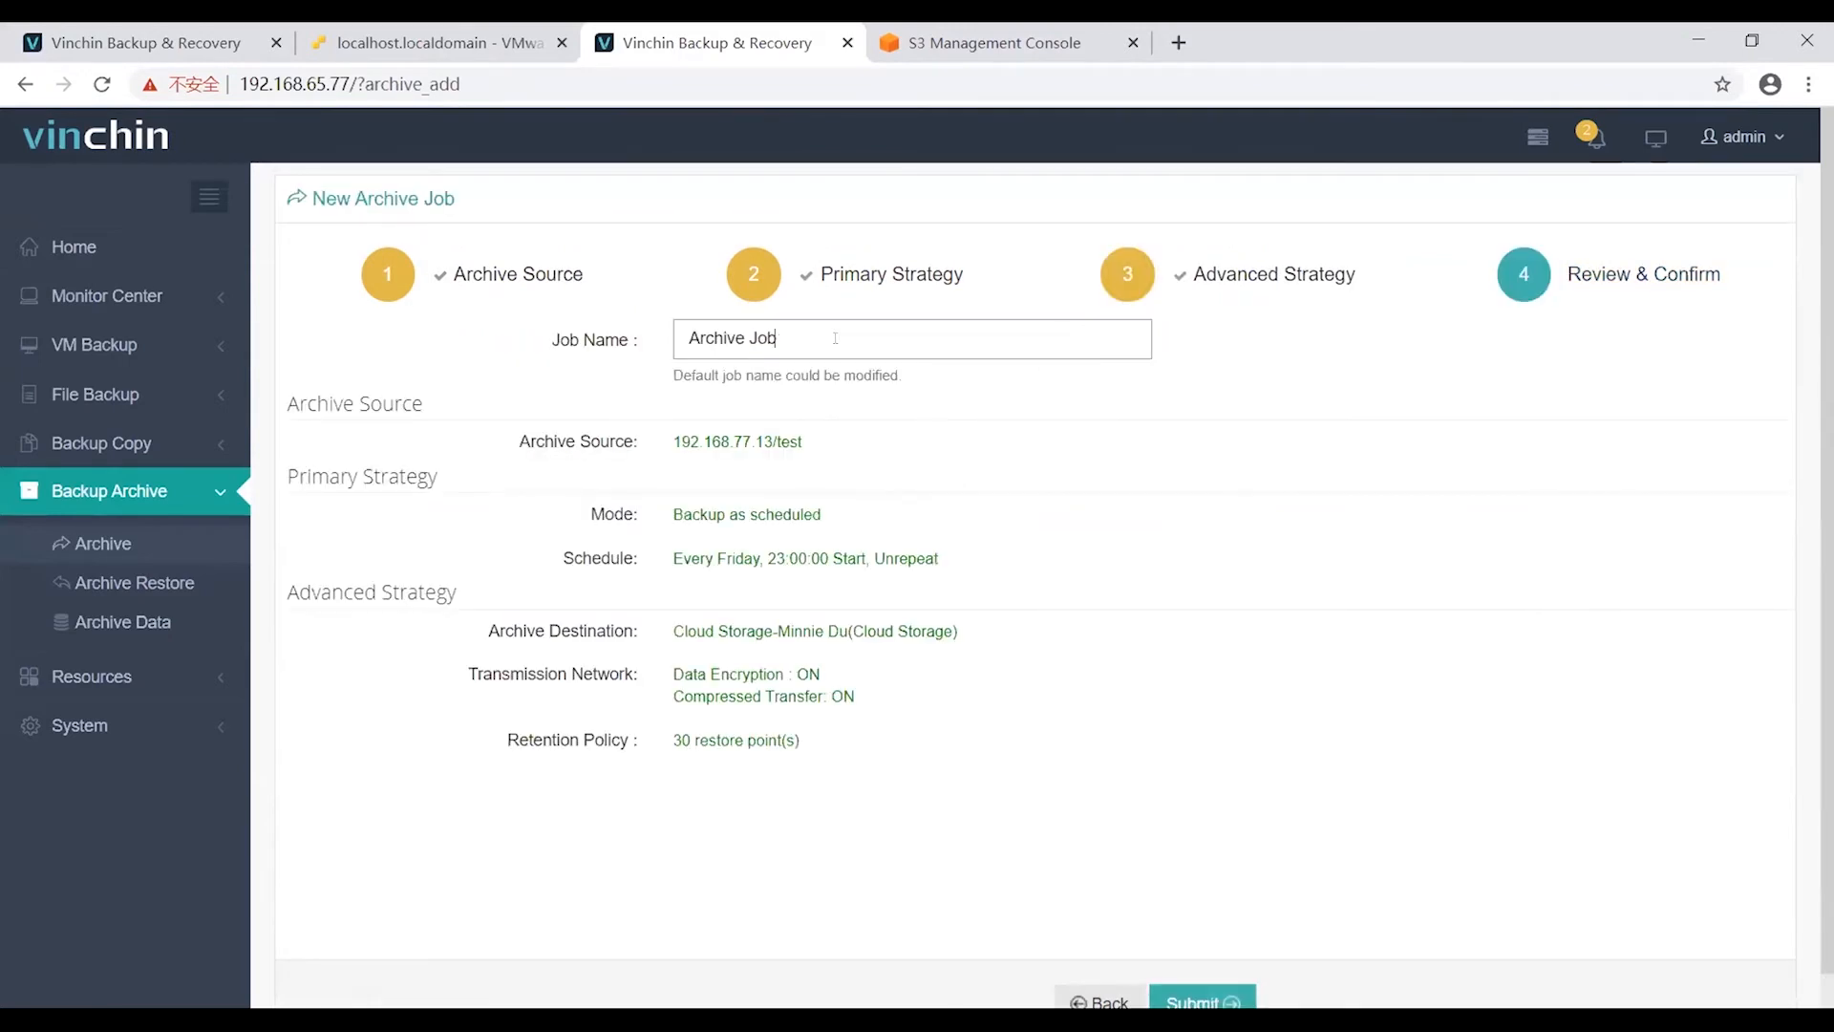
pyautogui.write('-Minnie')
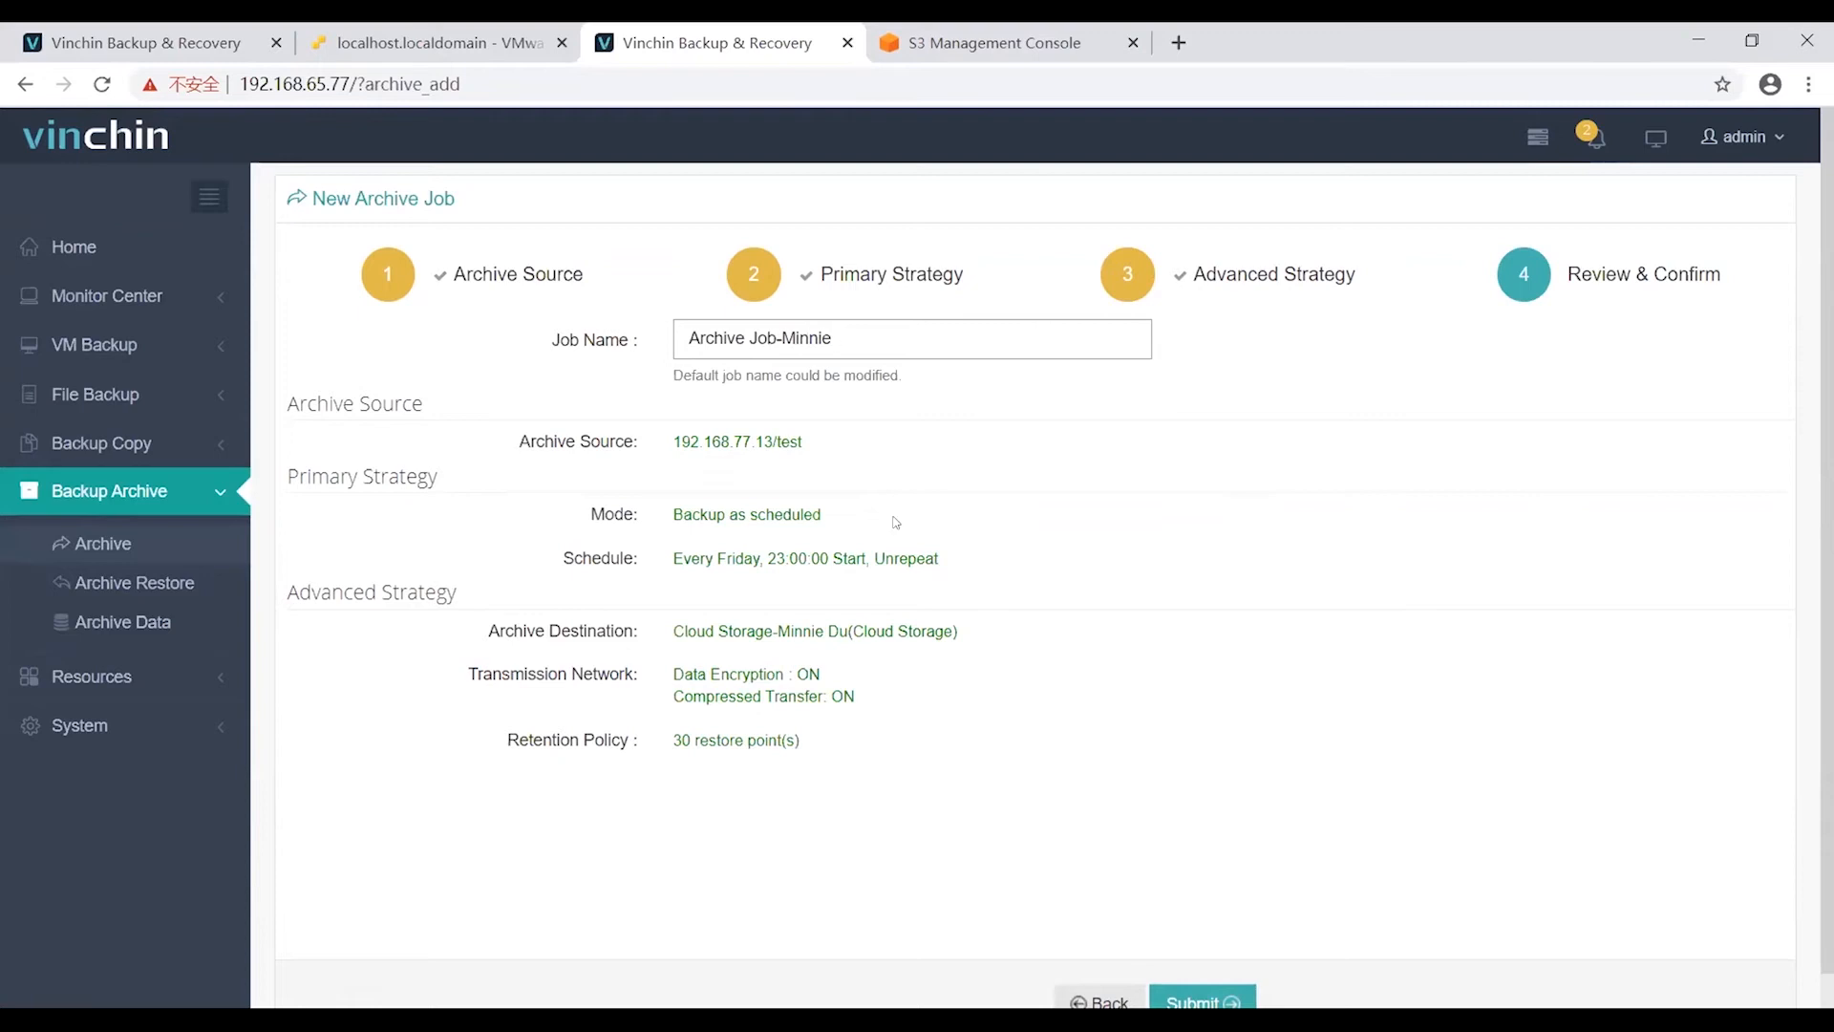
# Submit the archive job and start it immediately from its Options menu.
pyautogui.scroll(-1, 1051, 716)
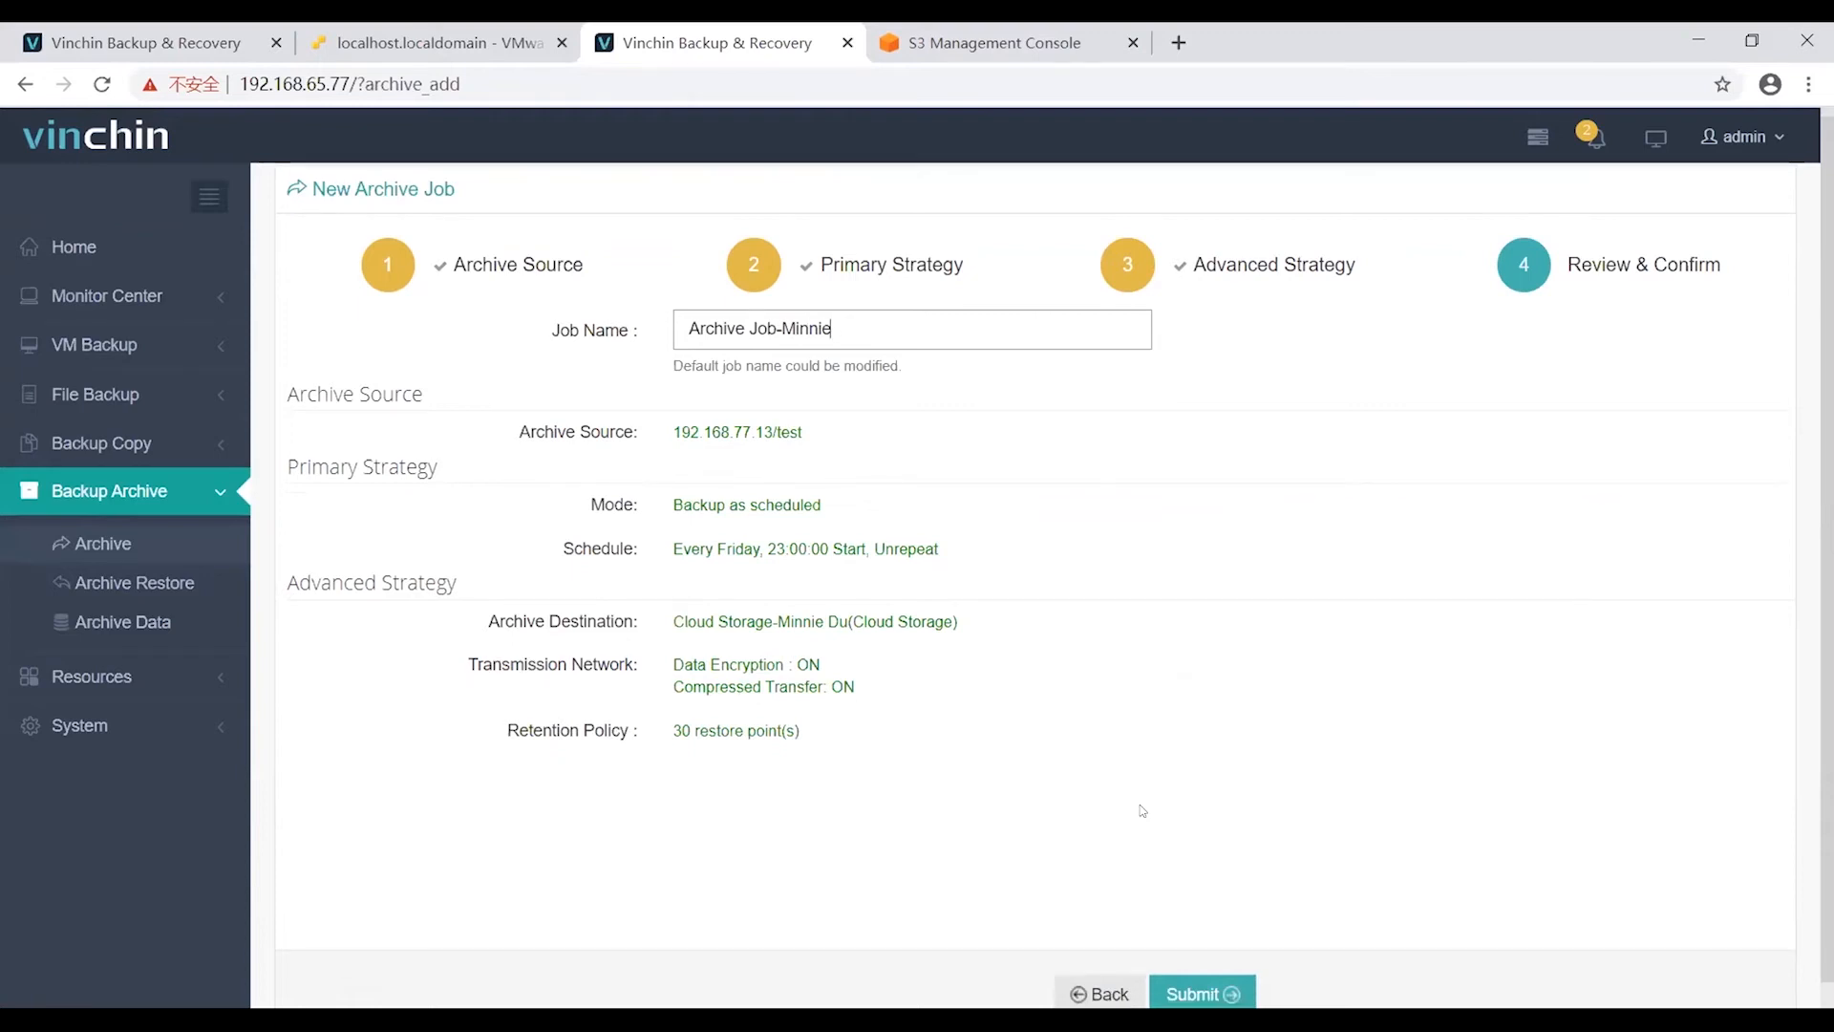
pyautogui.scroll(-1, 1201, 940)
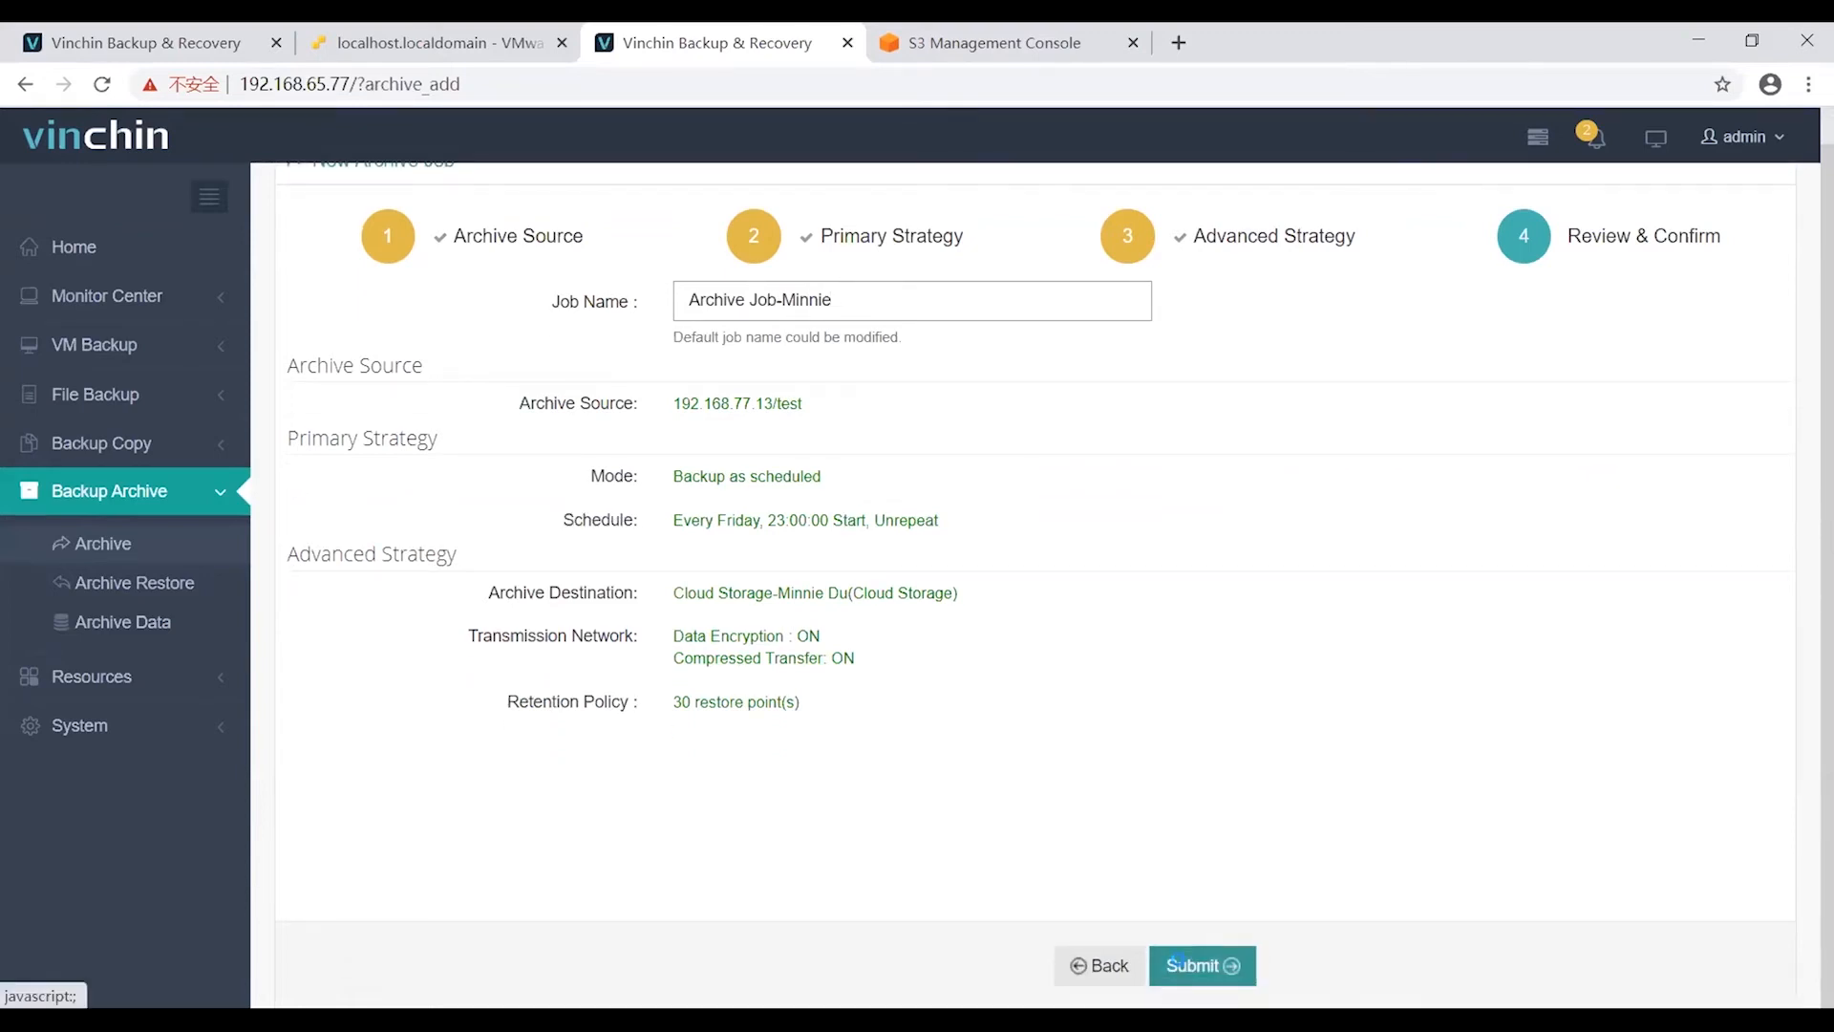
pyautogui.click(1177, 960)
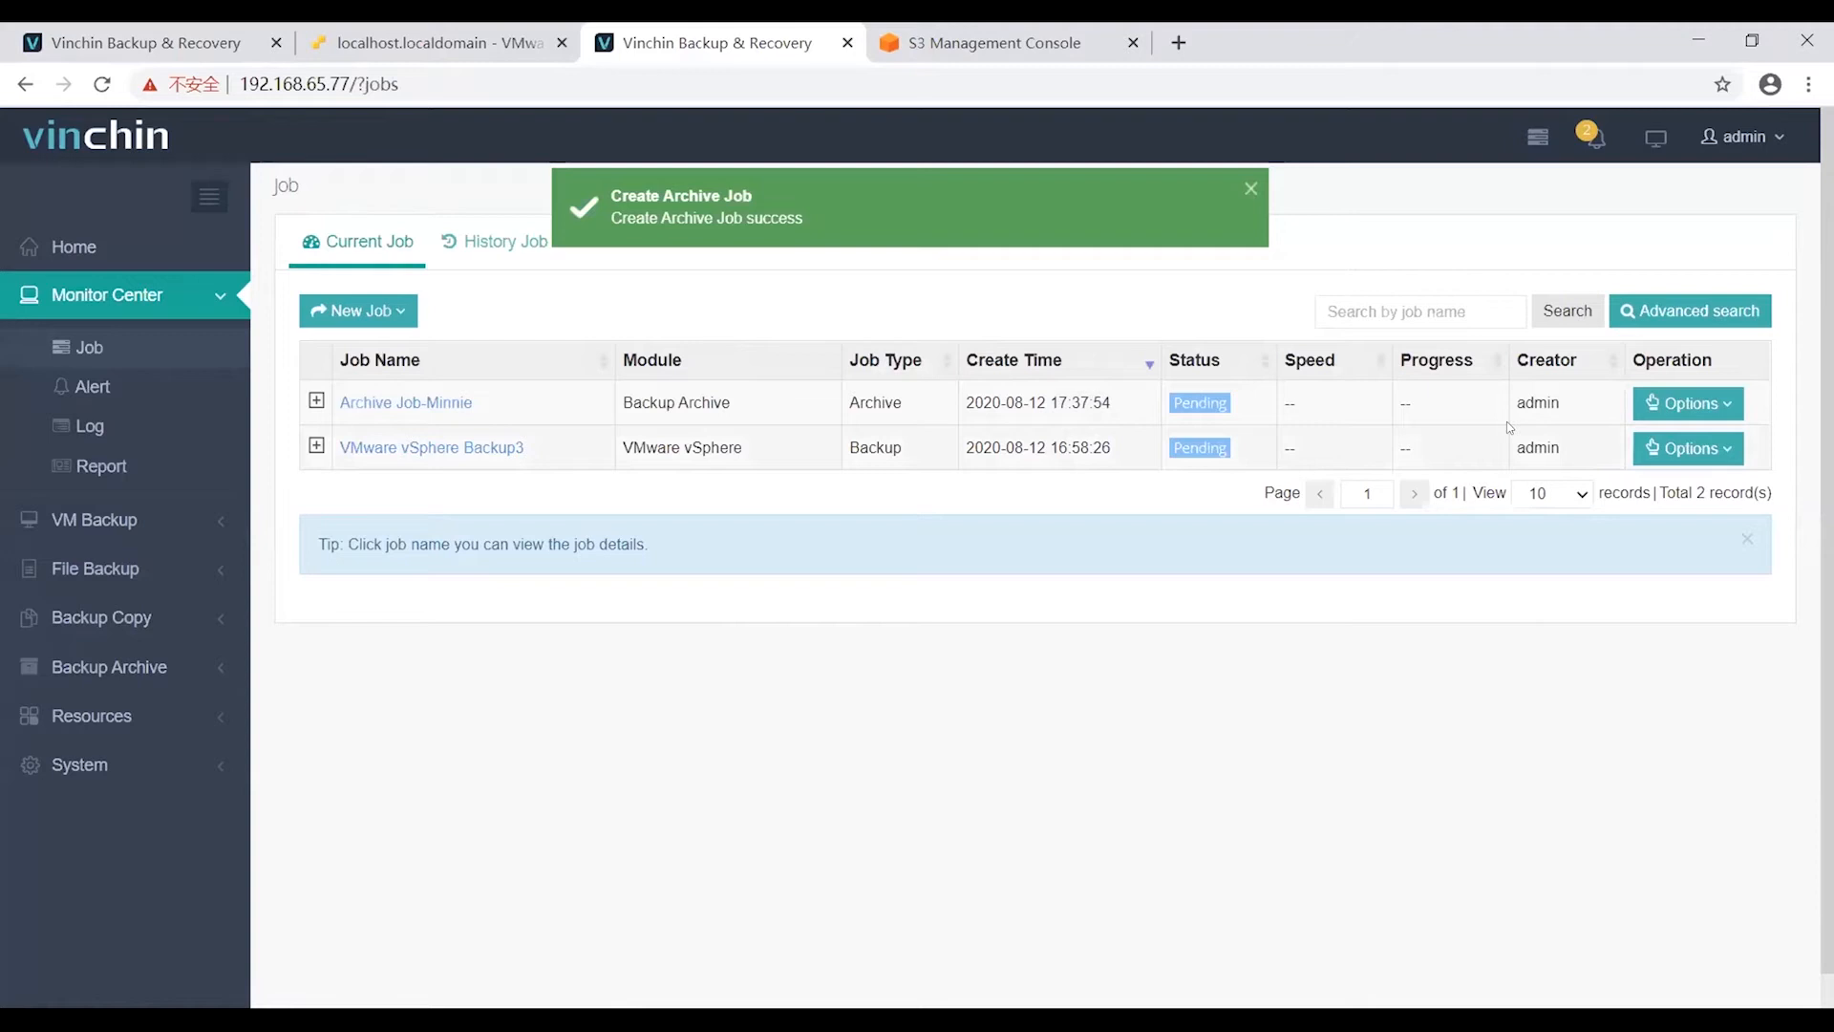
pyautogui.click(1688, 403)
pyautogui.click(1676, 496)
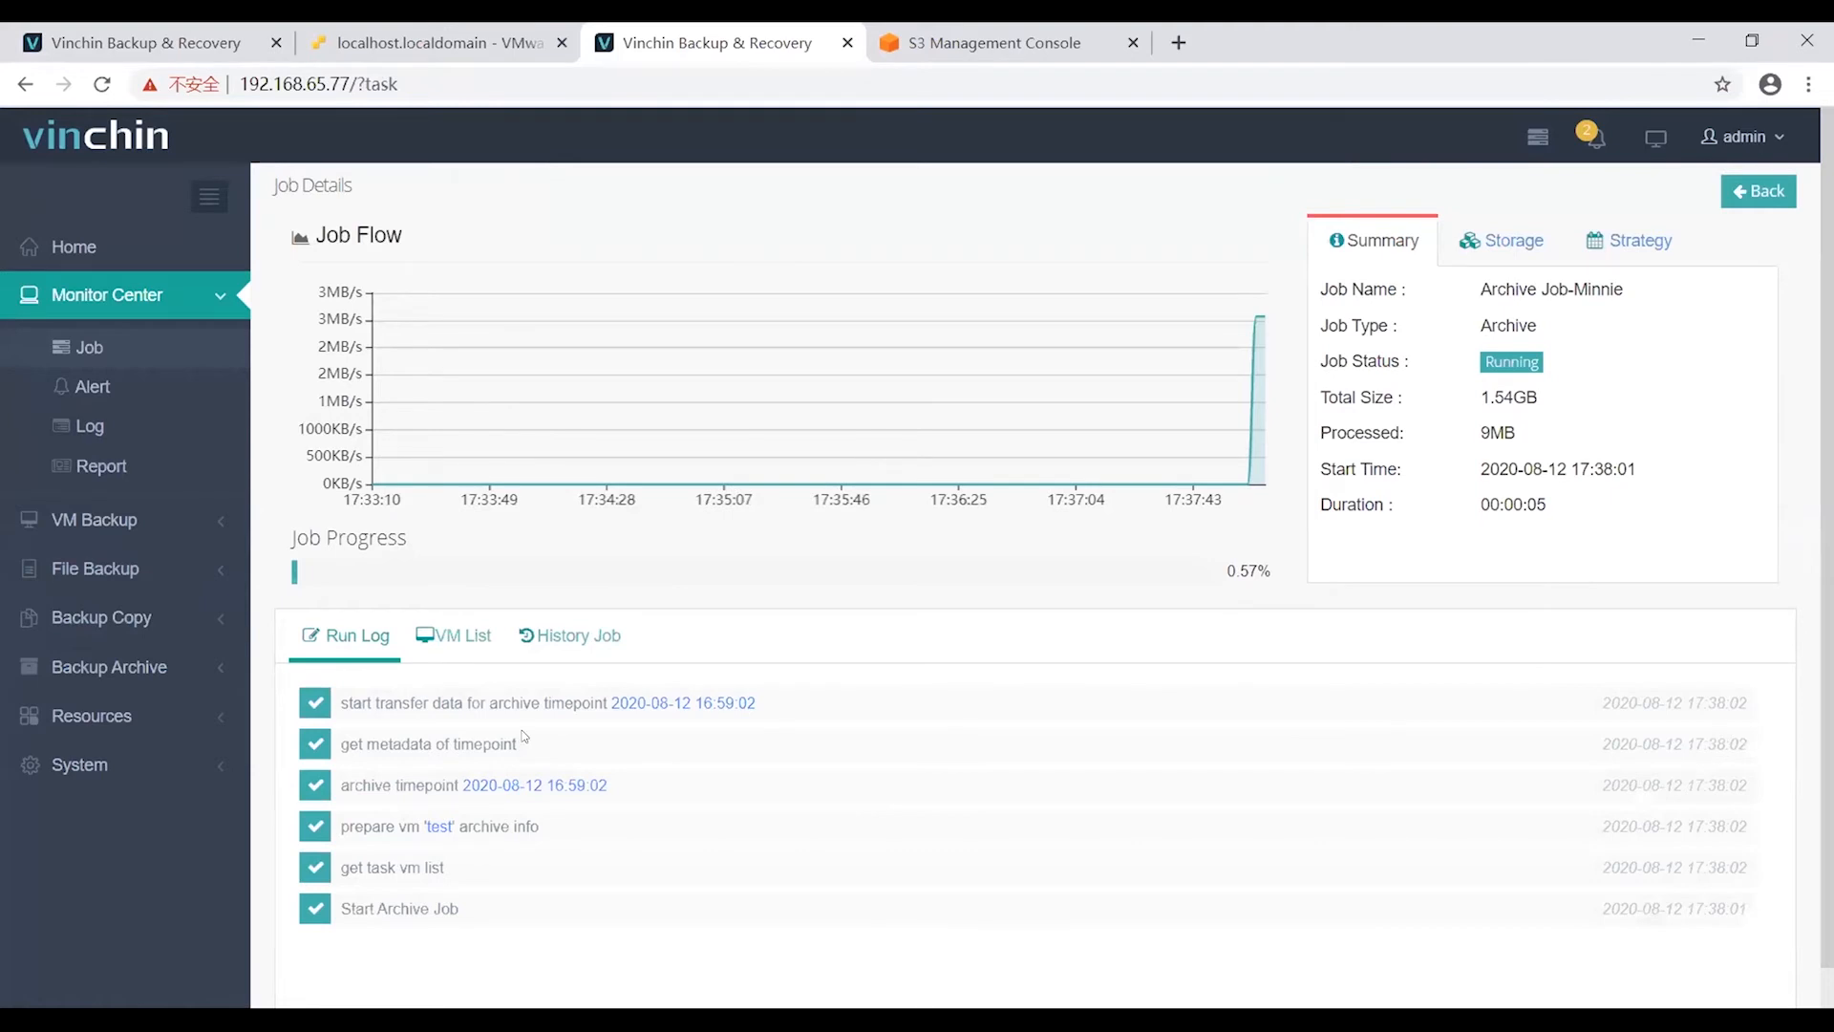
# Check the running job's per-VM progress, its empty run history and its storage details.
pyautogui.scroll(-1, 523, 726)
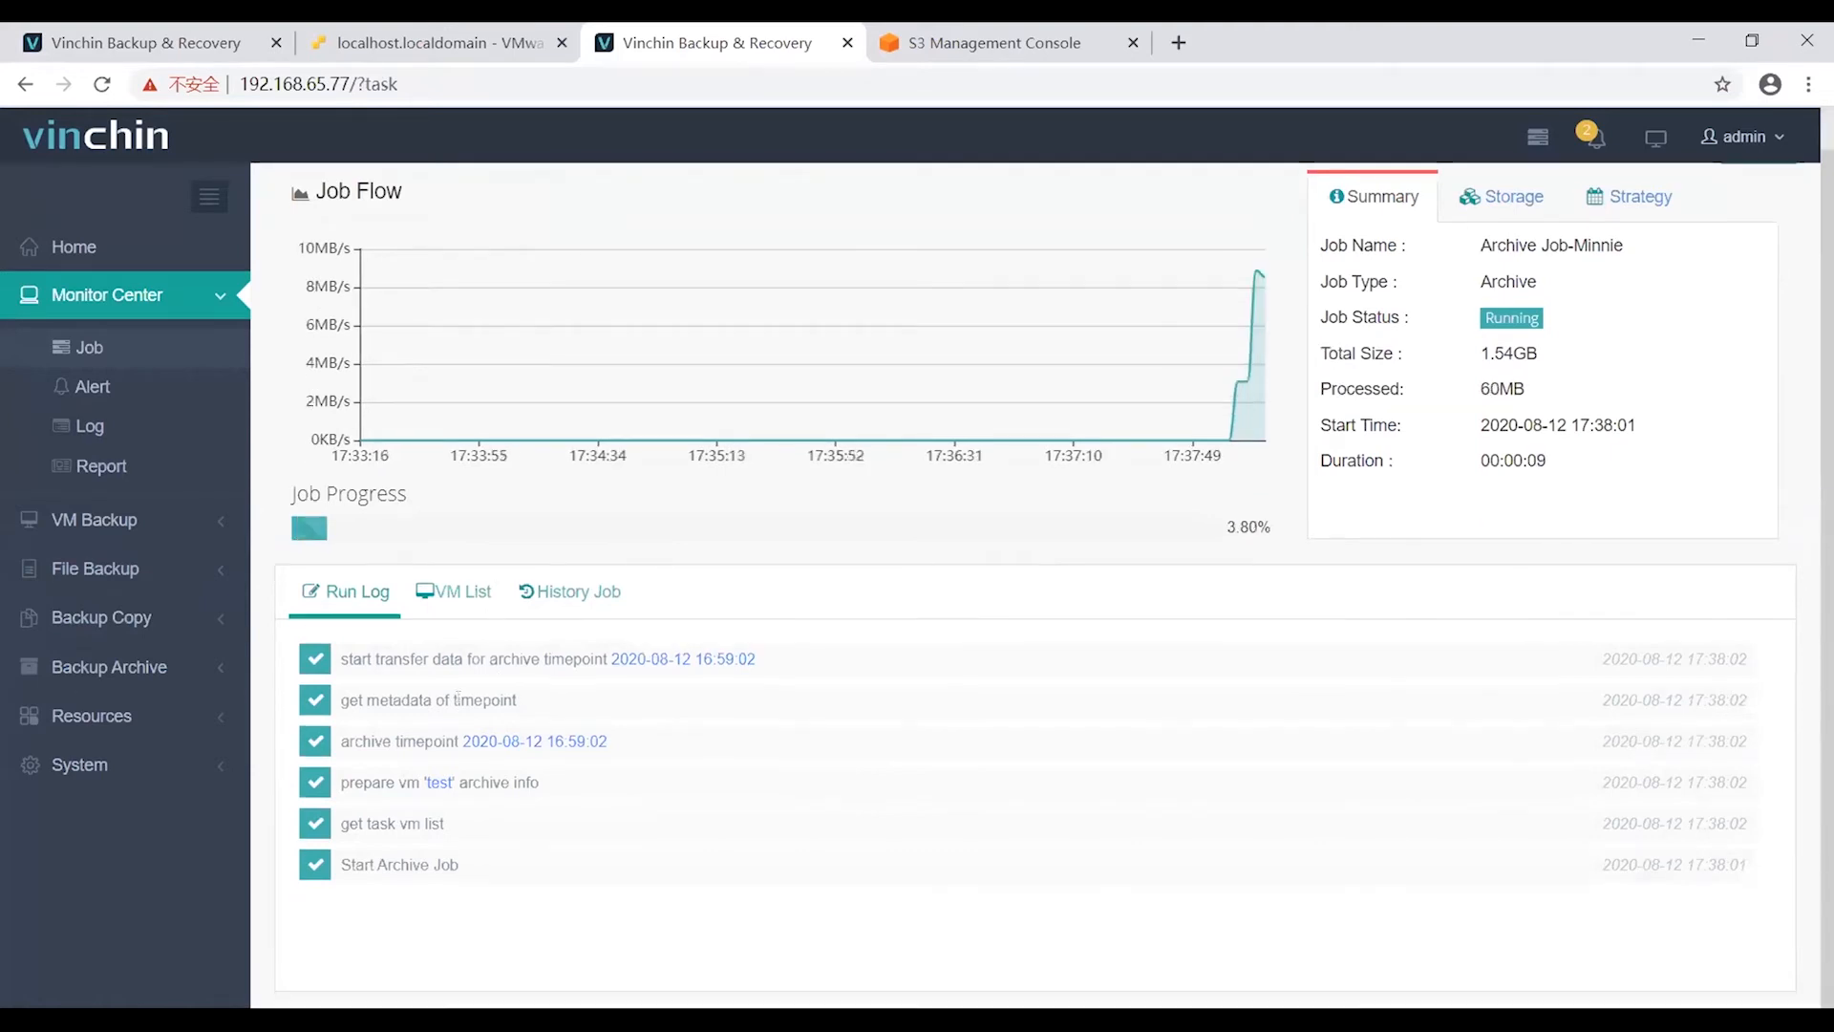
pyautogui.click(453, 591)
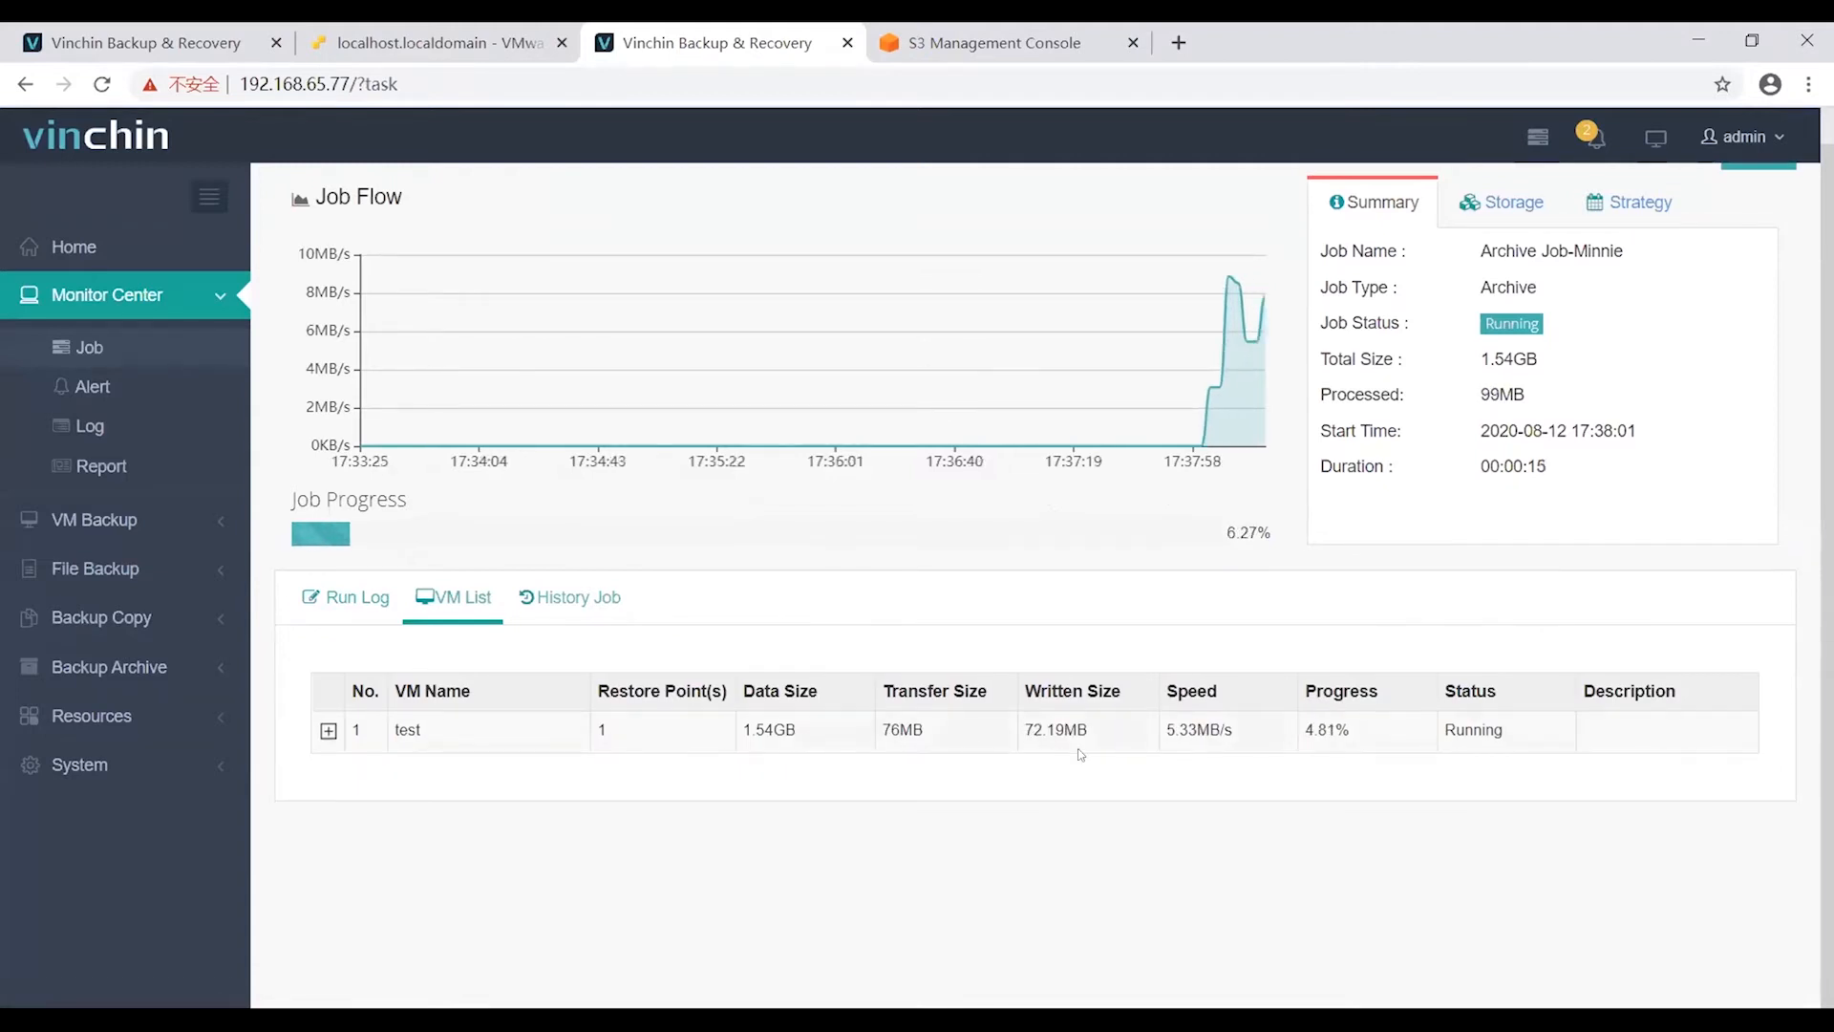
pyautogui.click(594, 614)
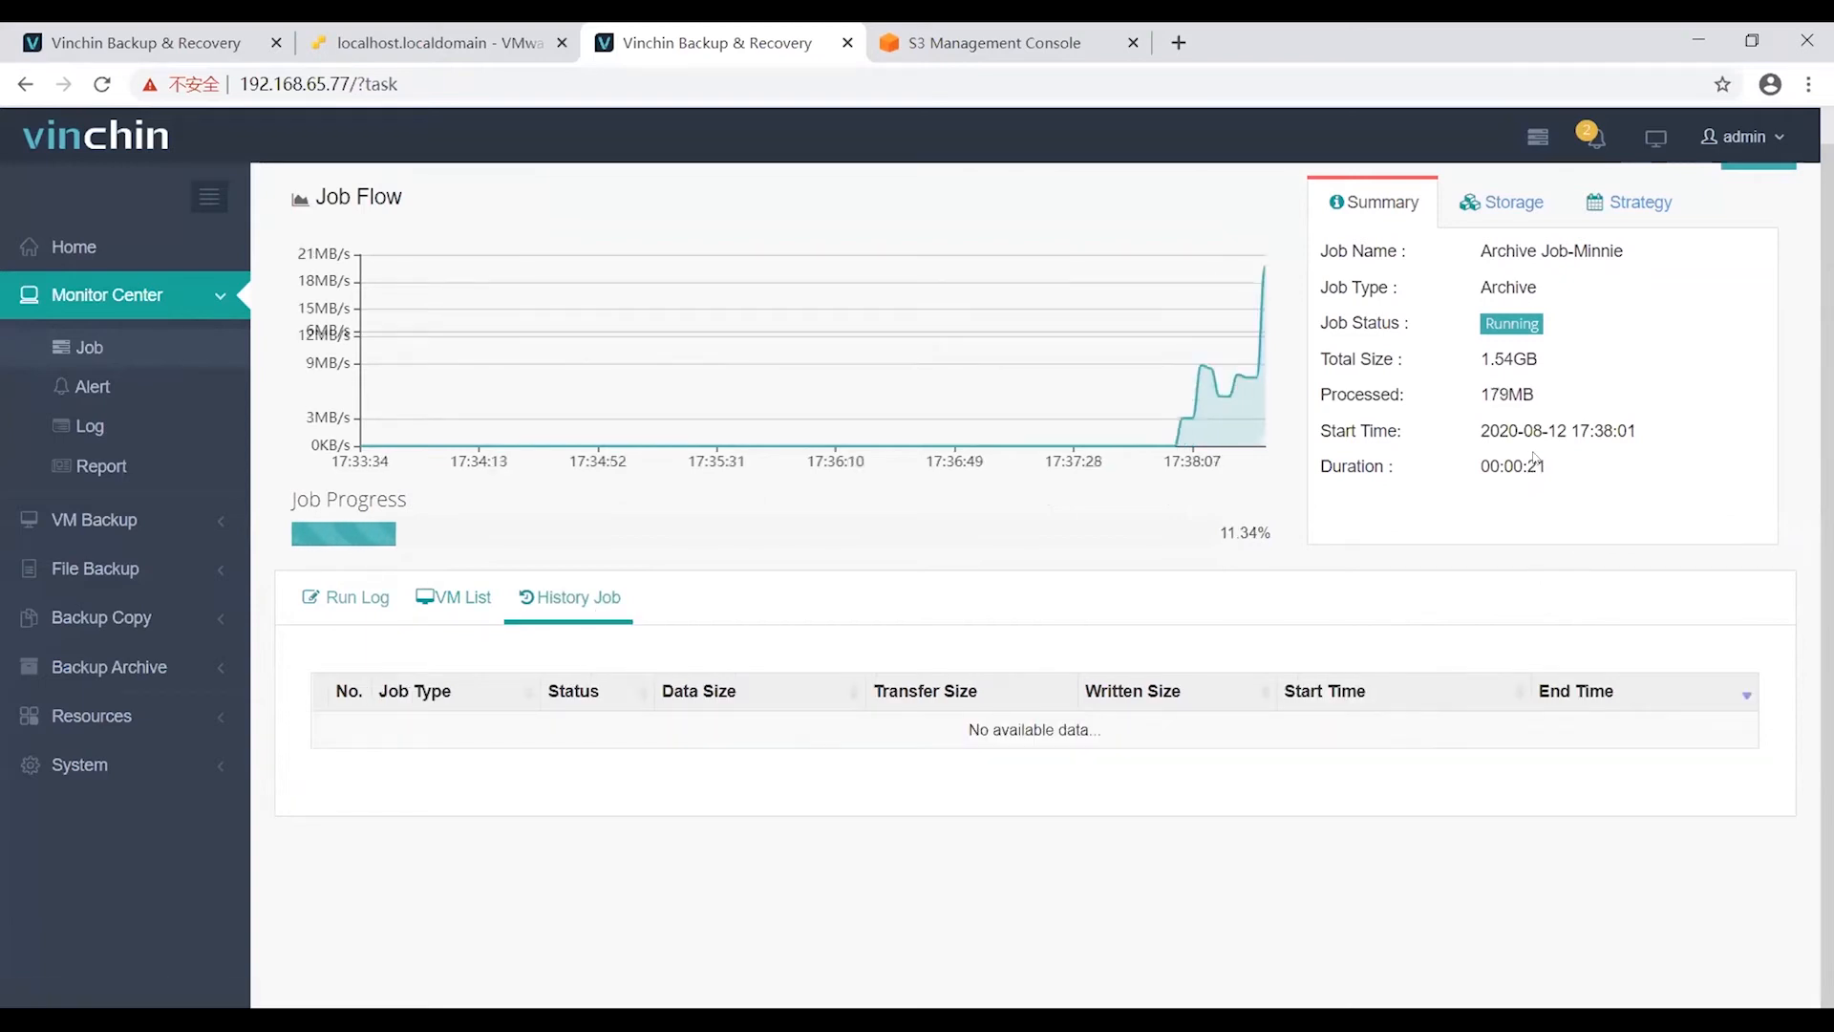
pyautogui.scroll(1, 1548, 341)
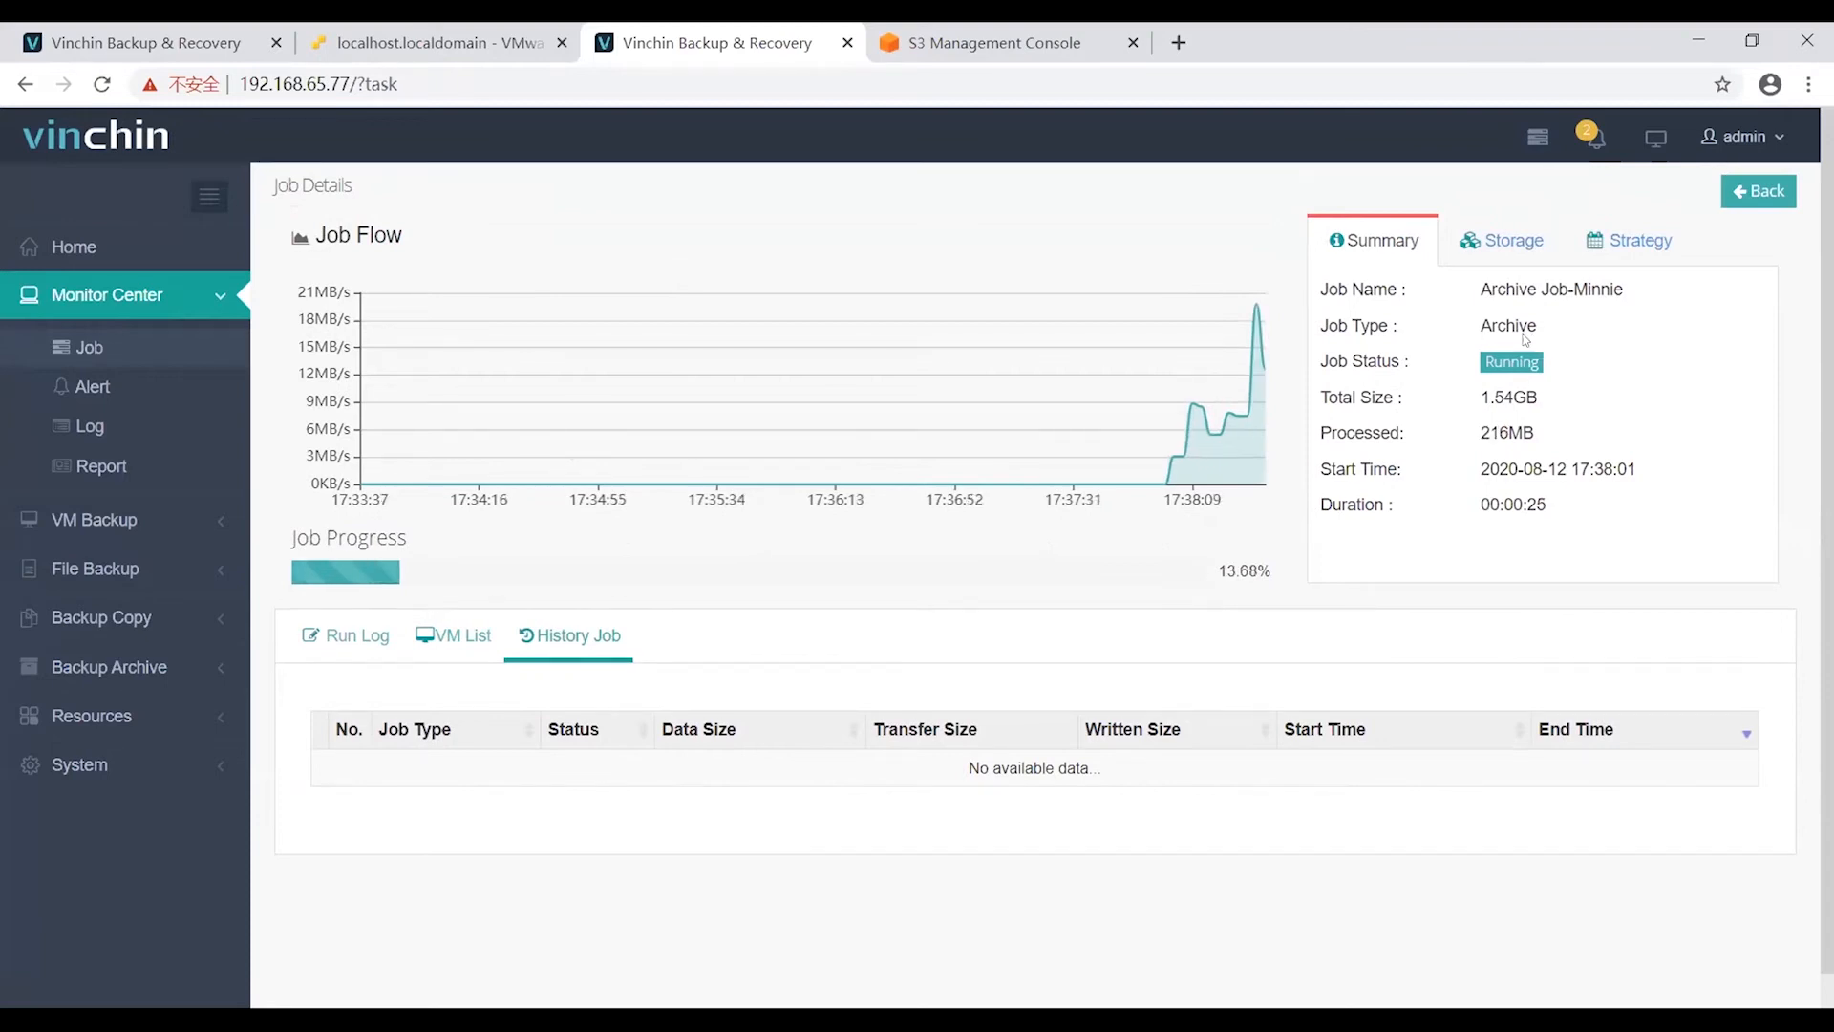
pyautogui.click(1532, 258)
# Review the job's strategy details and VM test's progress, running status and path.
pyautogui.click(1646, 262)
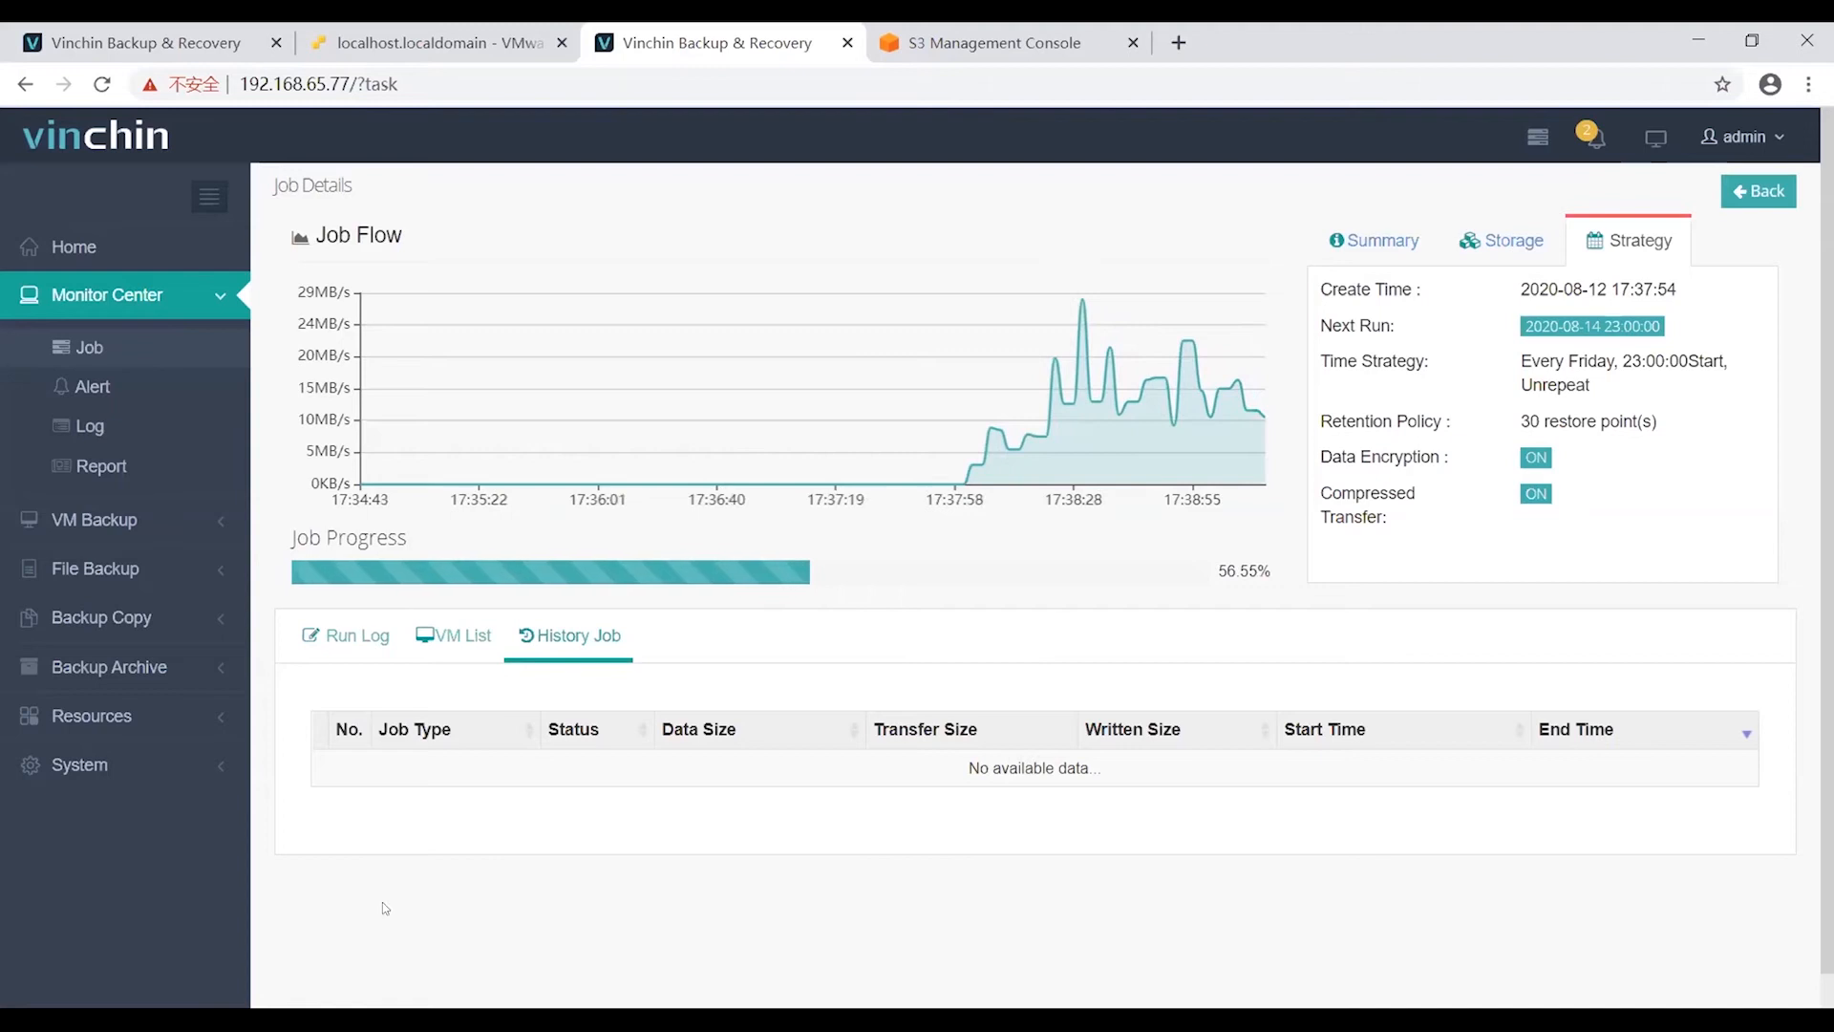
pyautogui.click(464, 637)
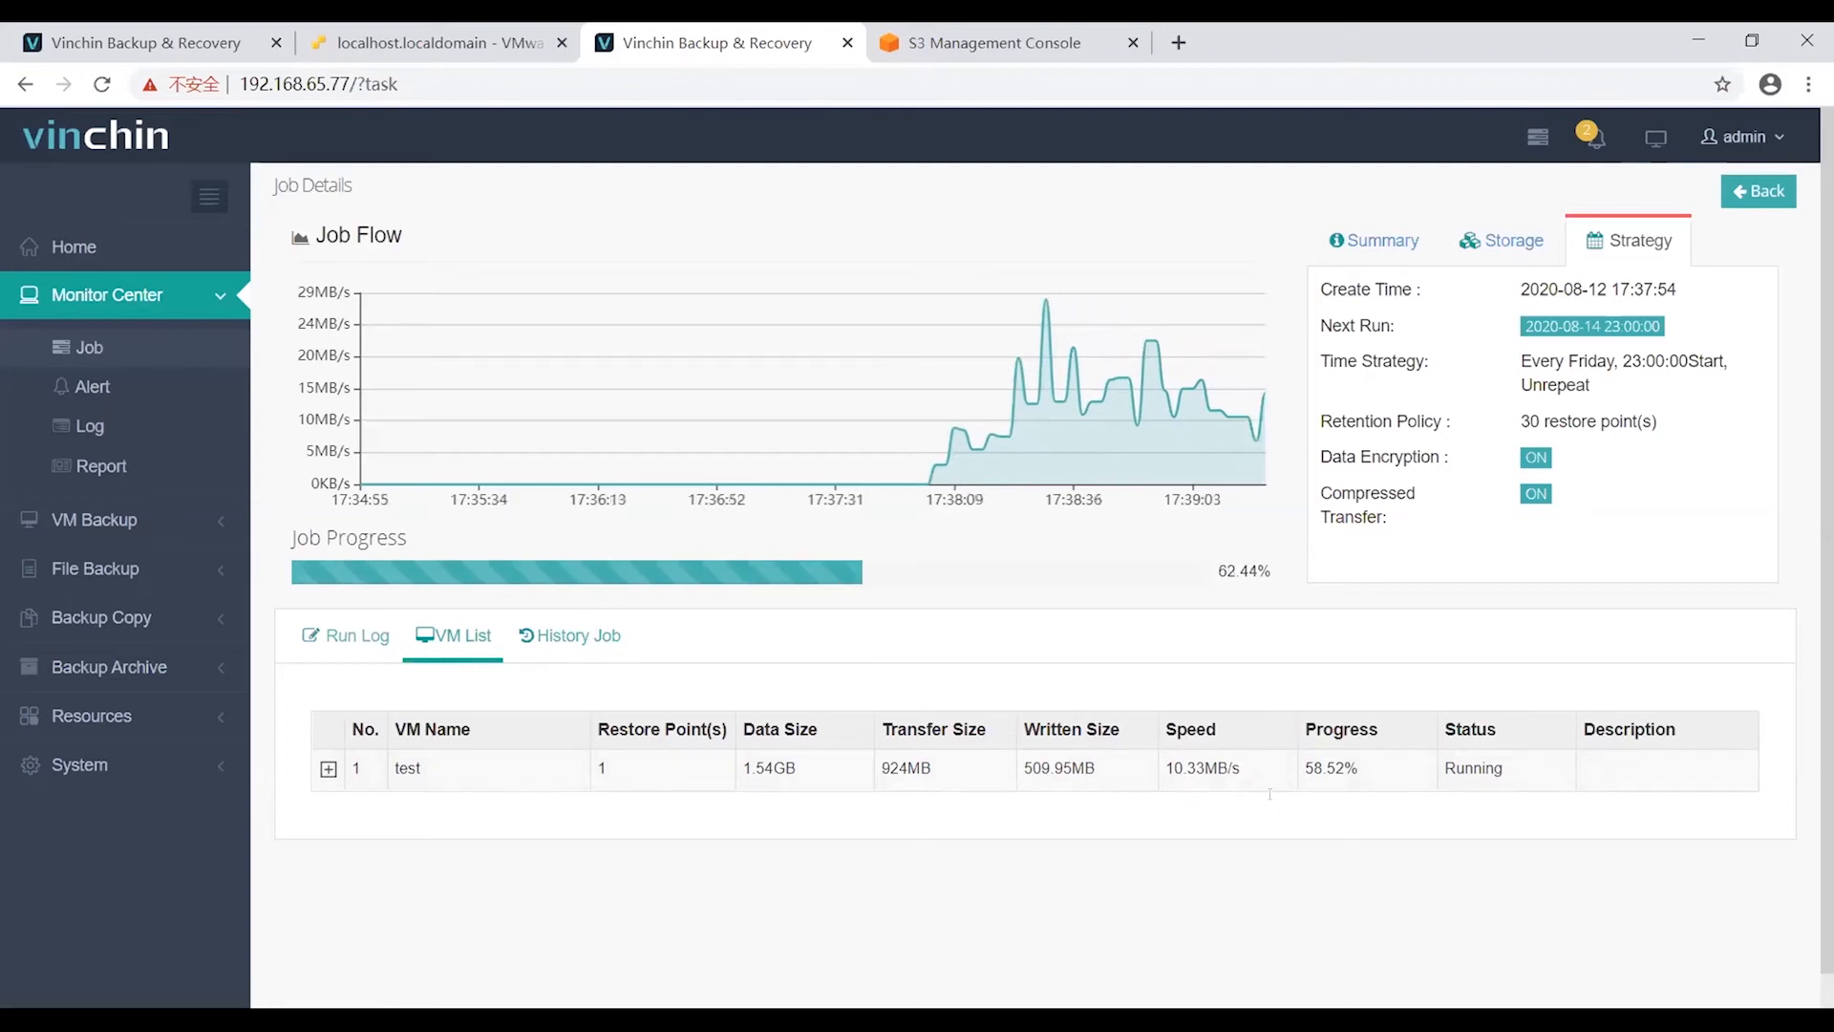
pyautogui.doubleClick(1325, 764)
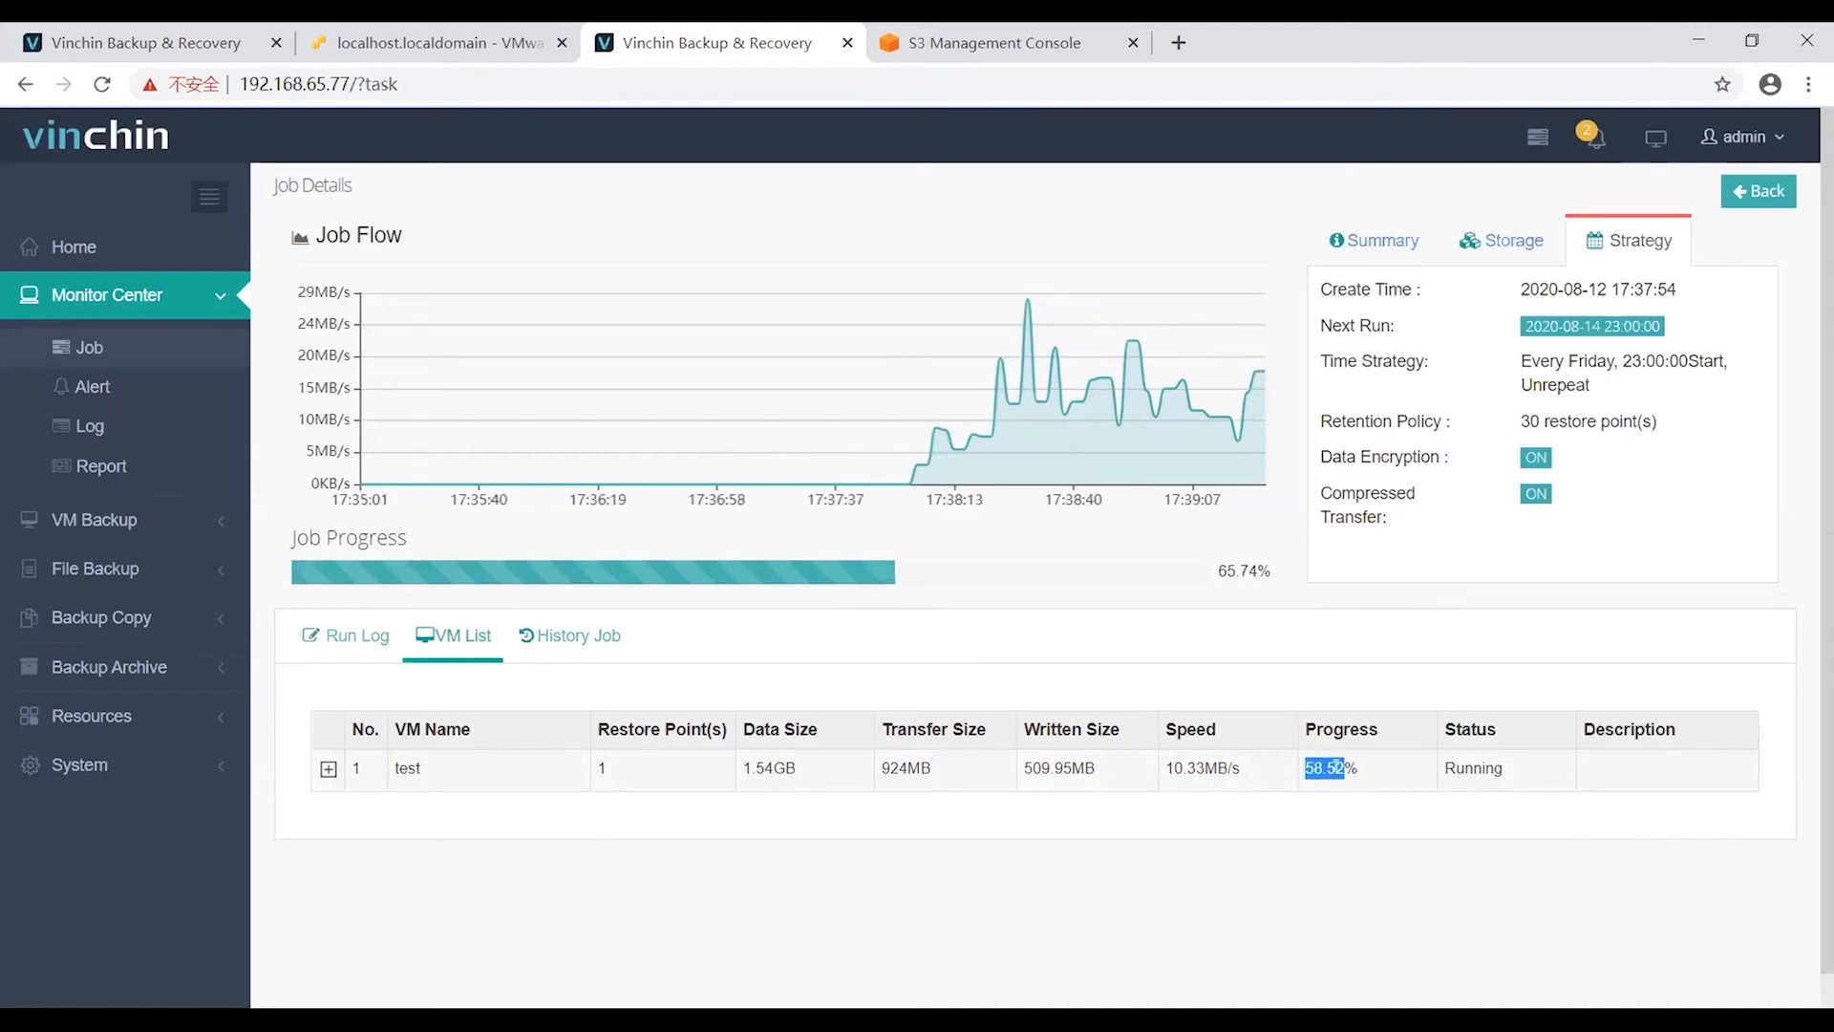
pyautogui.moveTo(1511, 768); pyautogui.dragTo(1385, 783)
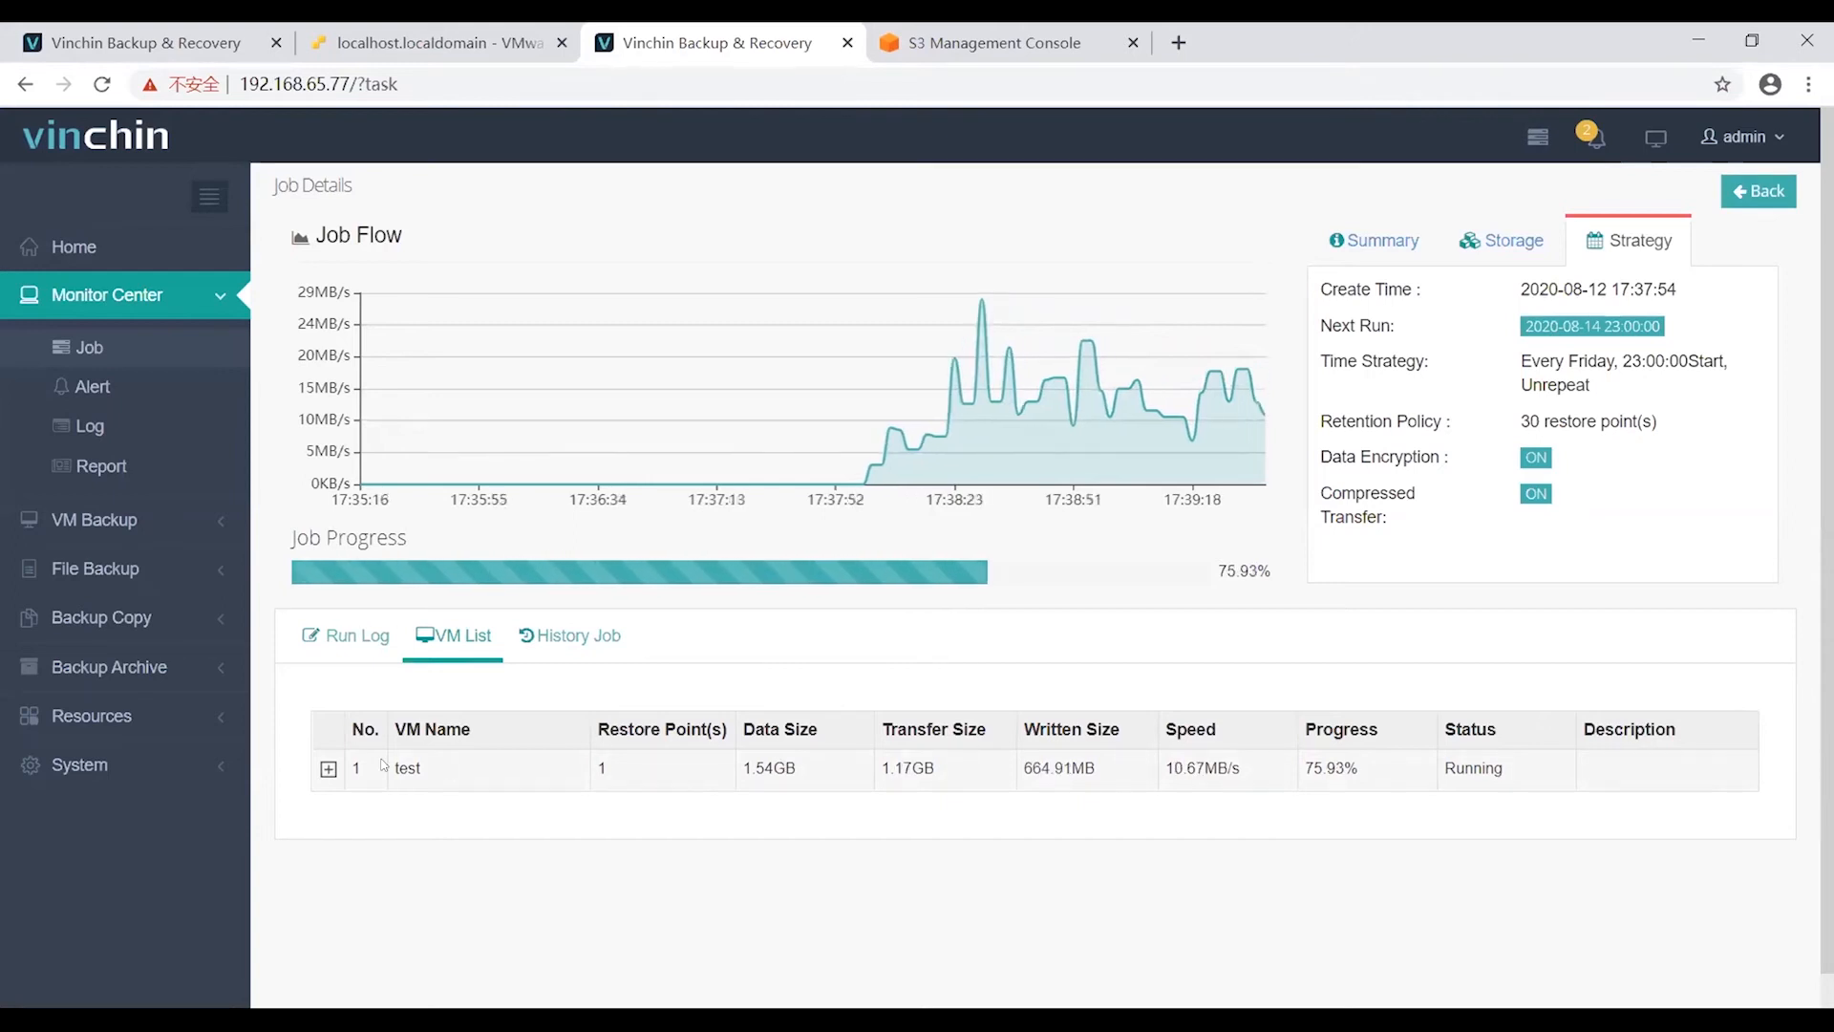
pyautogui.click(328, 769)
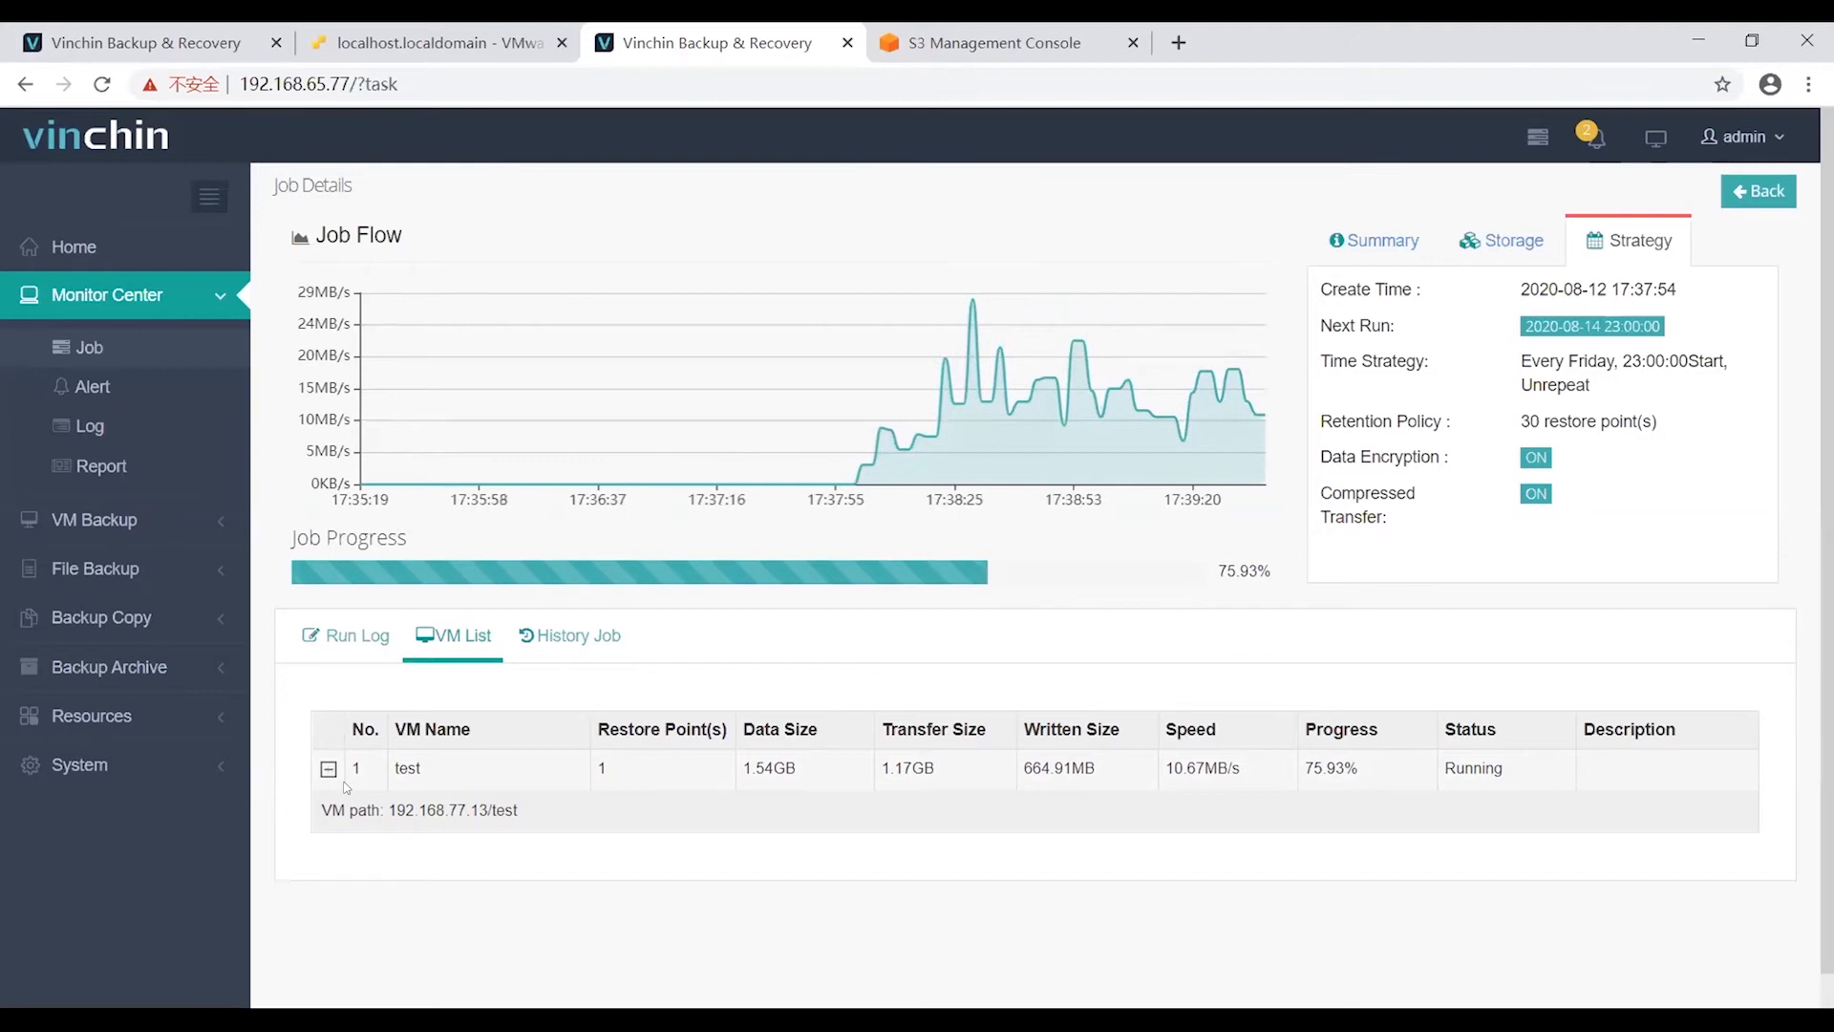
pyautogui.moveTo(321, 810); pyautogui.dragTo(521, 814)
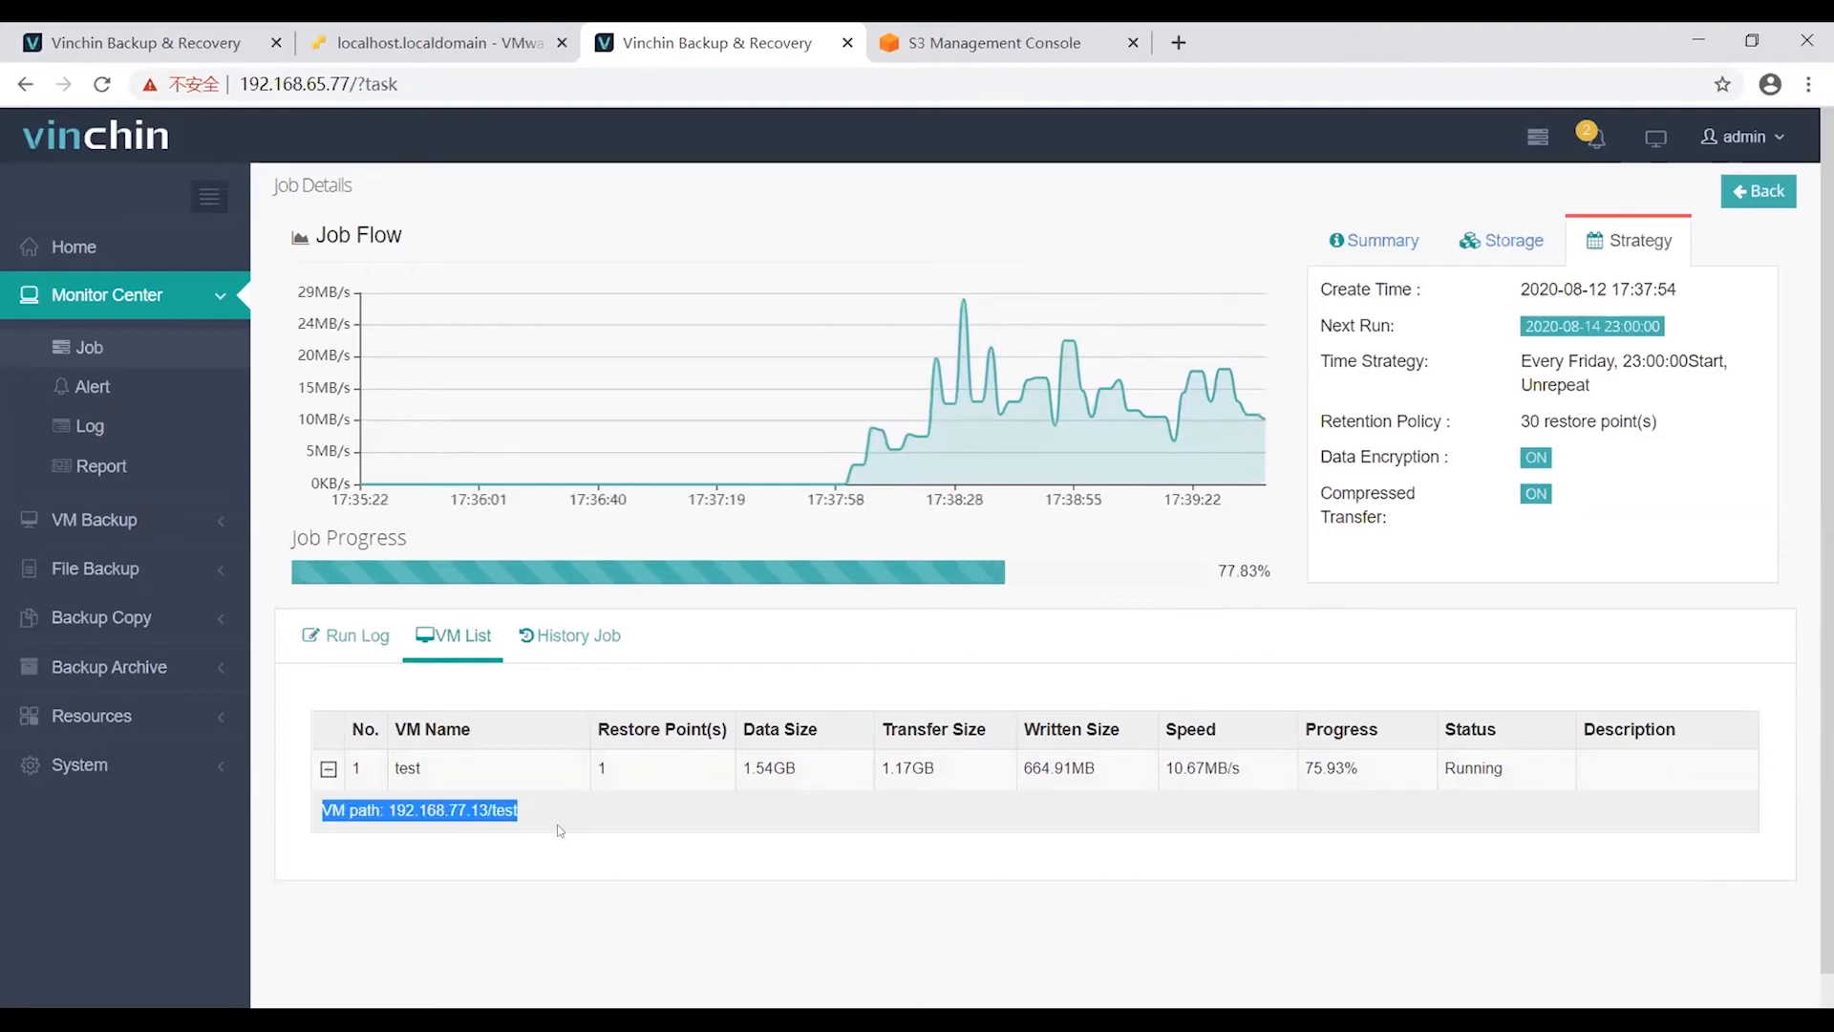
pyautogui.click(970, 962)
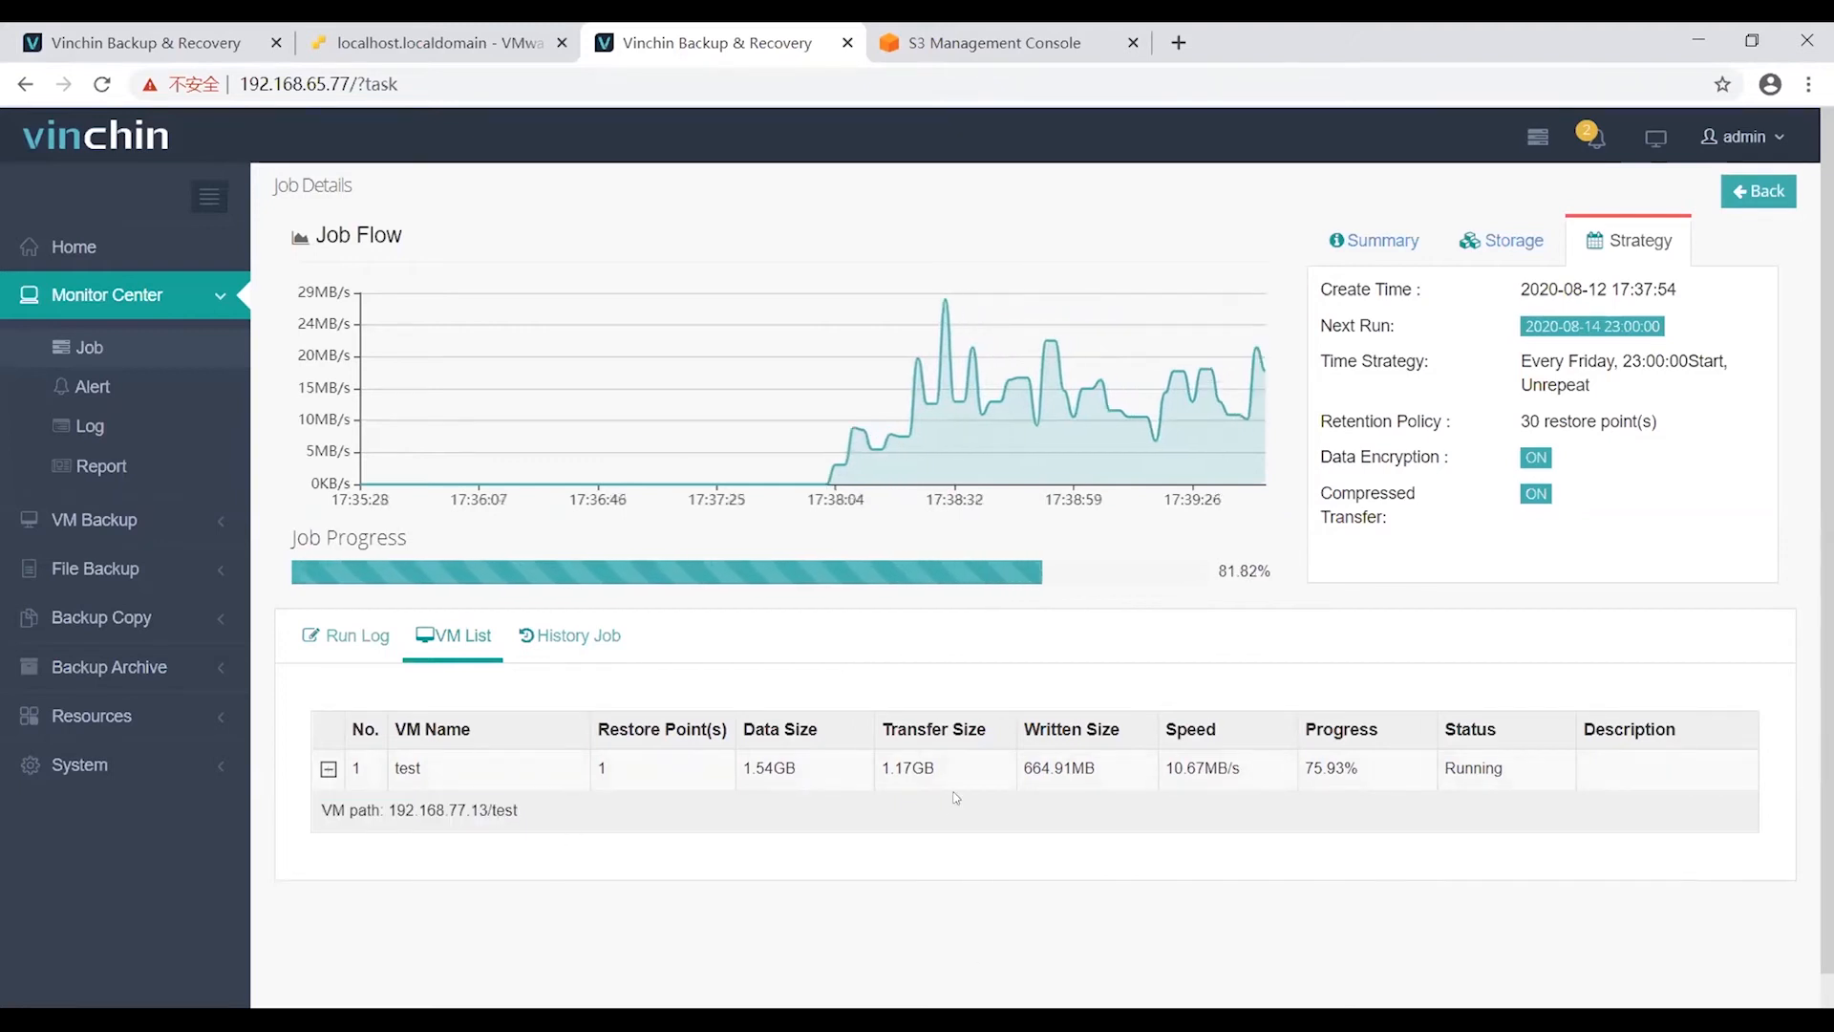
# Confirm the run log shows Job success, return to the job list, and refresh the S3 bucket listing.
pyautogui.click(570, 656)
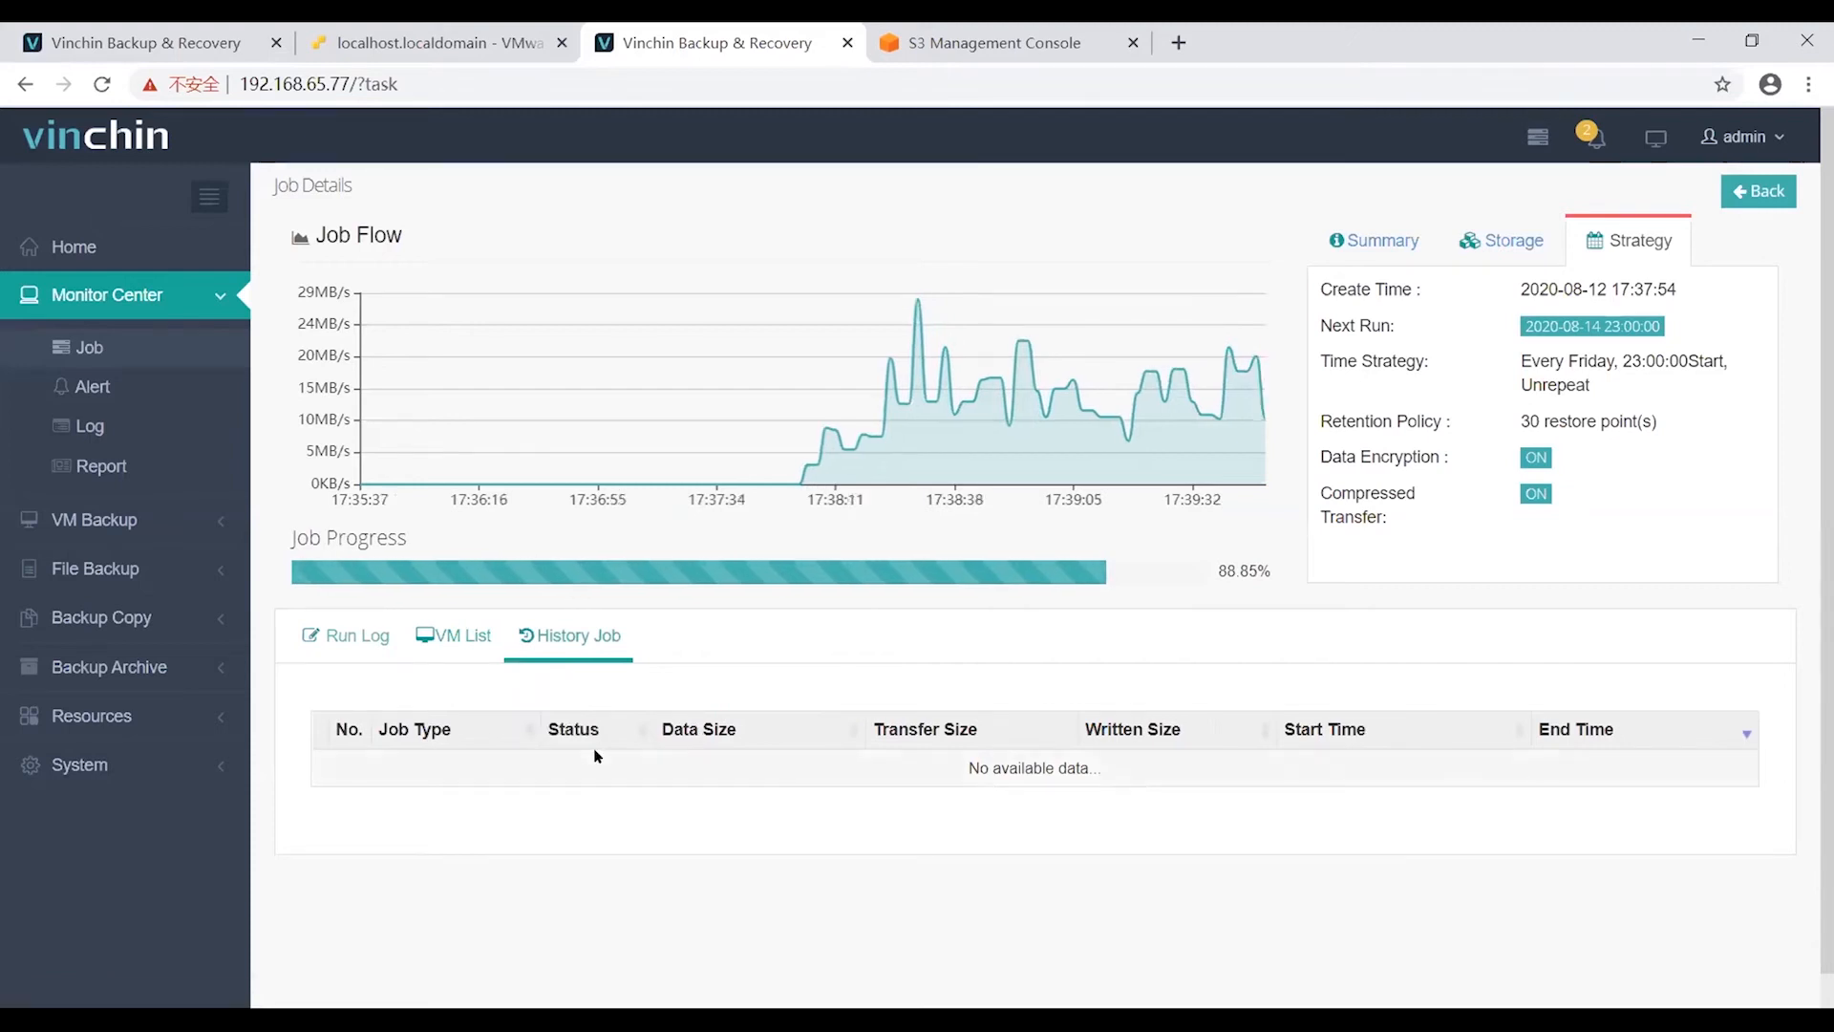
pyautogui.click(480, 652)
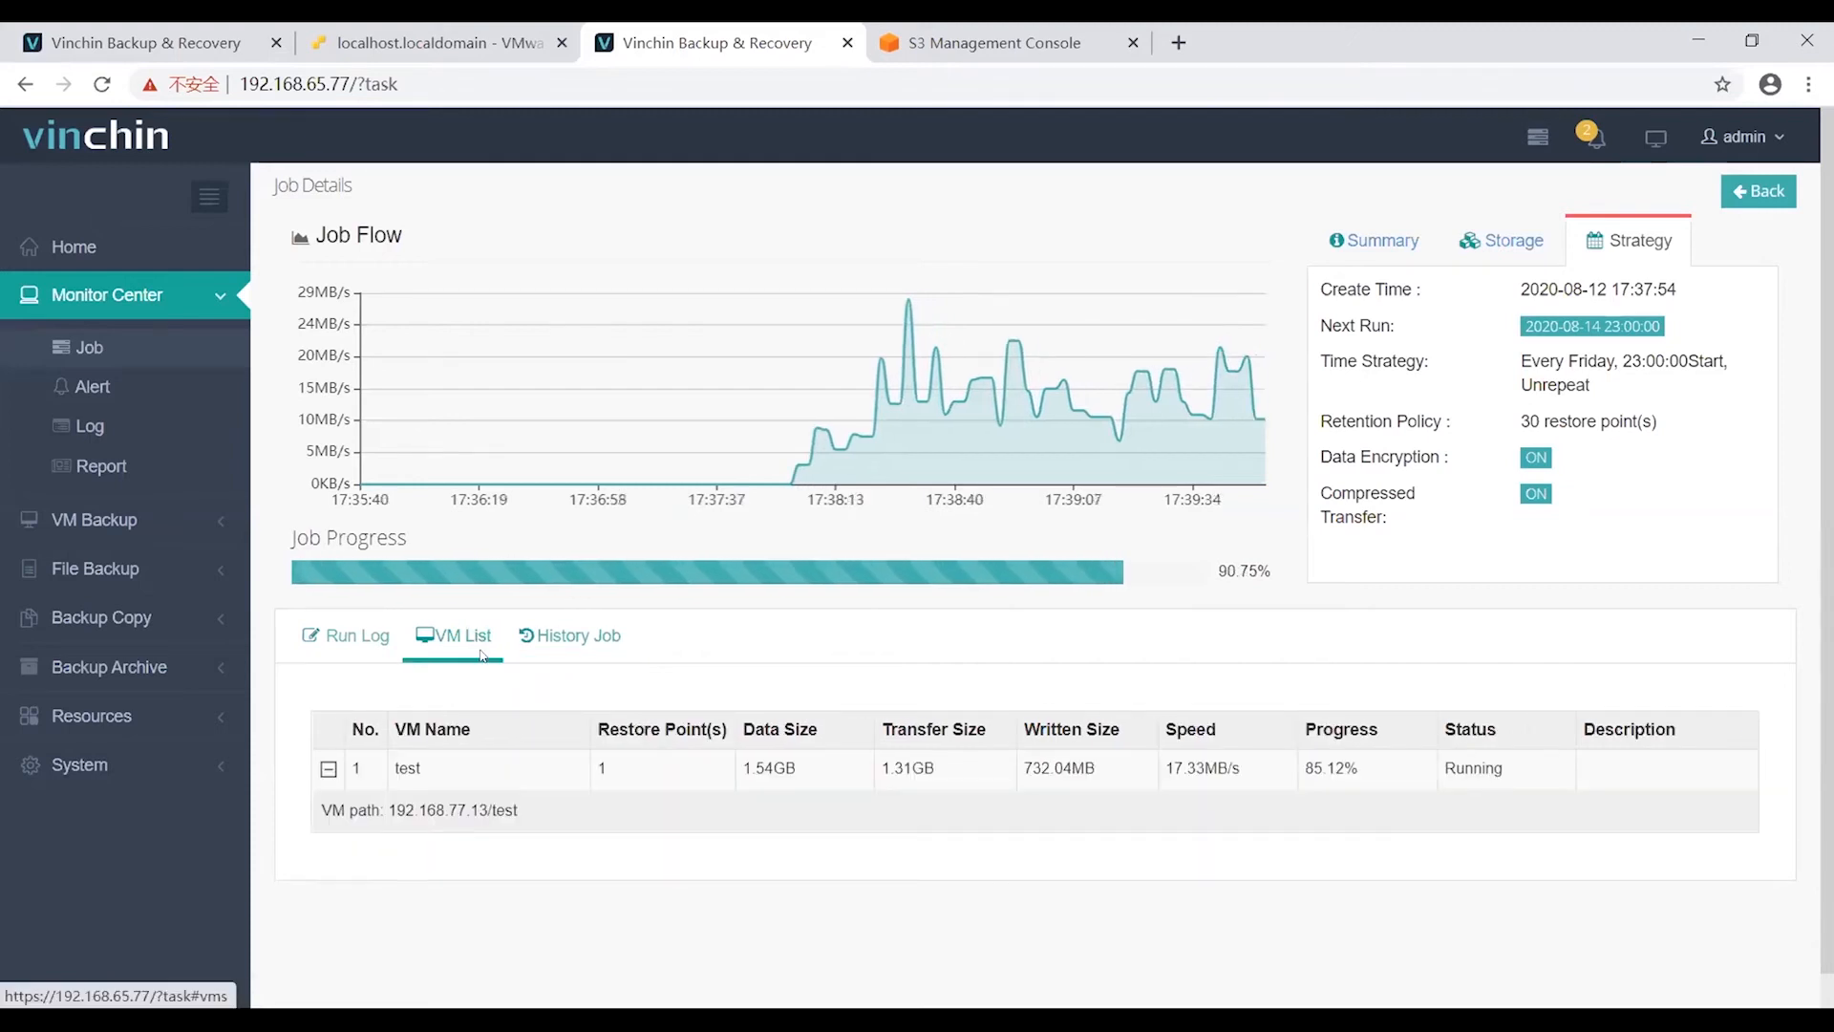
pyautogui.click(346, 636)
pyautogui.scroll(-1, 477, 712)
pyautogui.scroll(1, 454, 718)
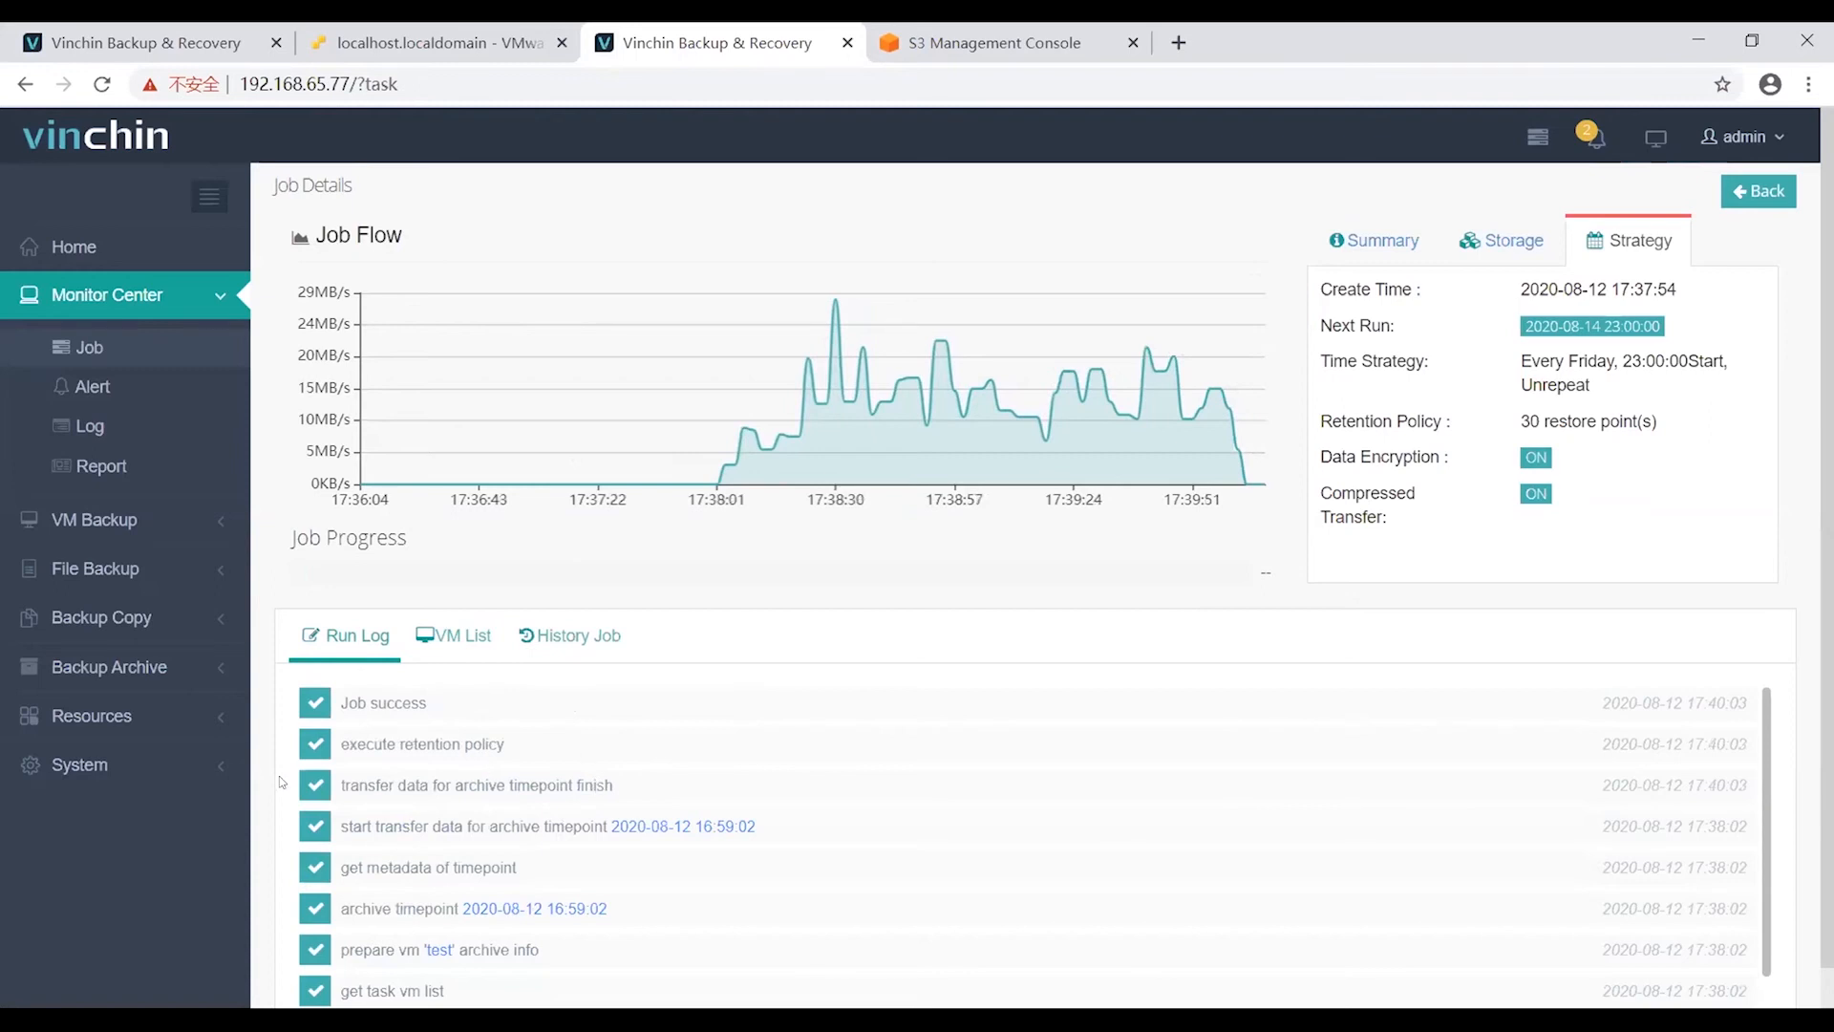
pyautogui.click(147, 351)
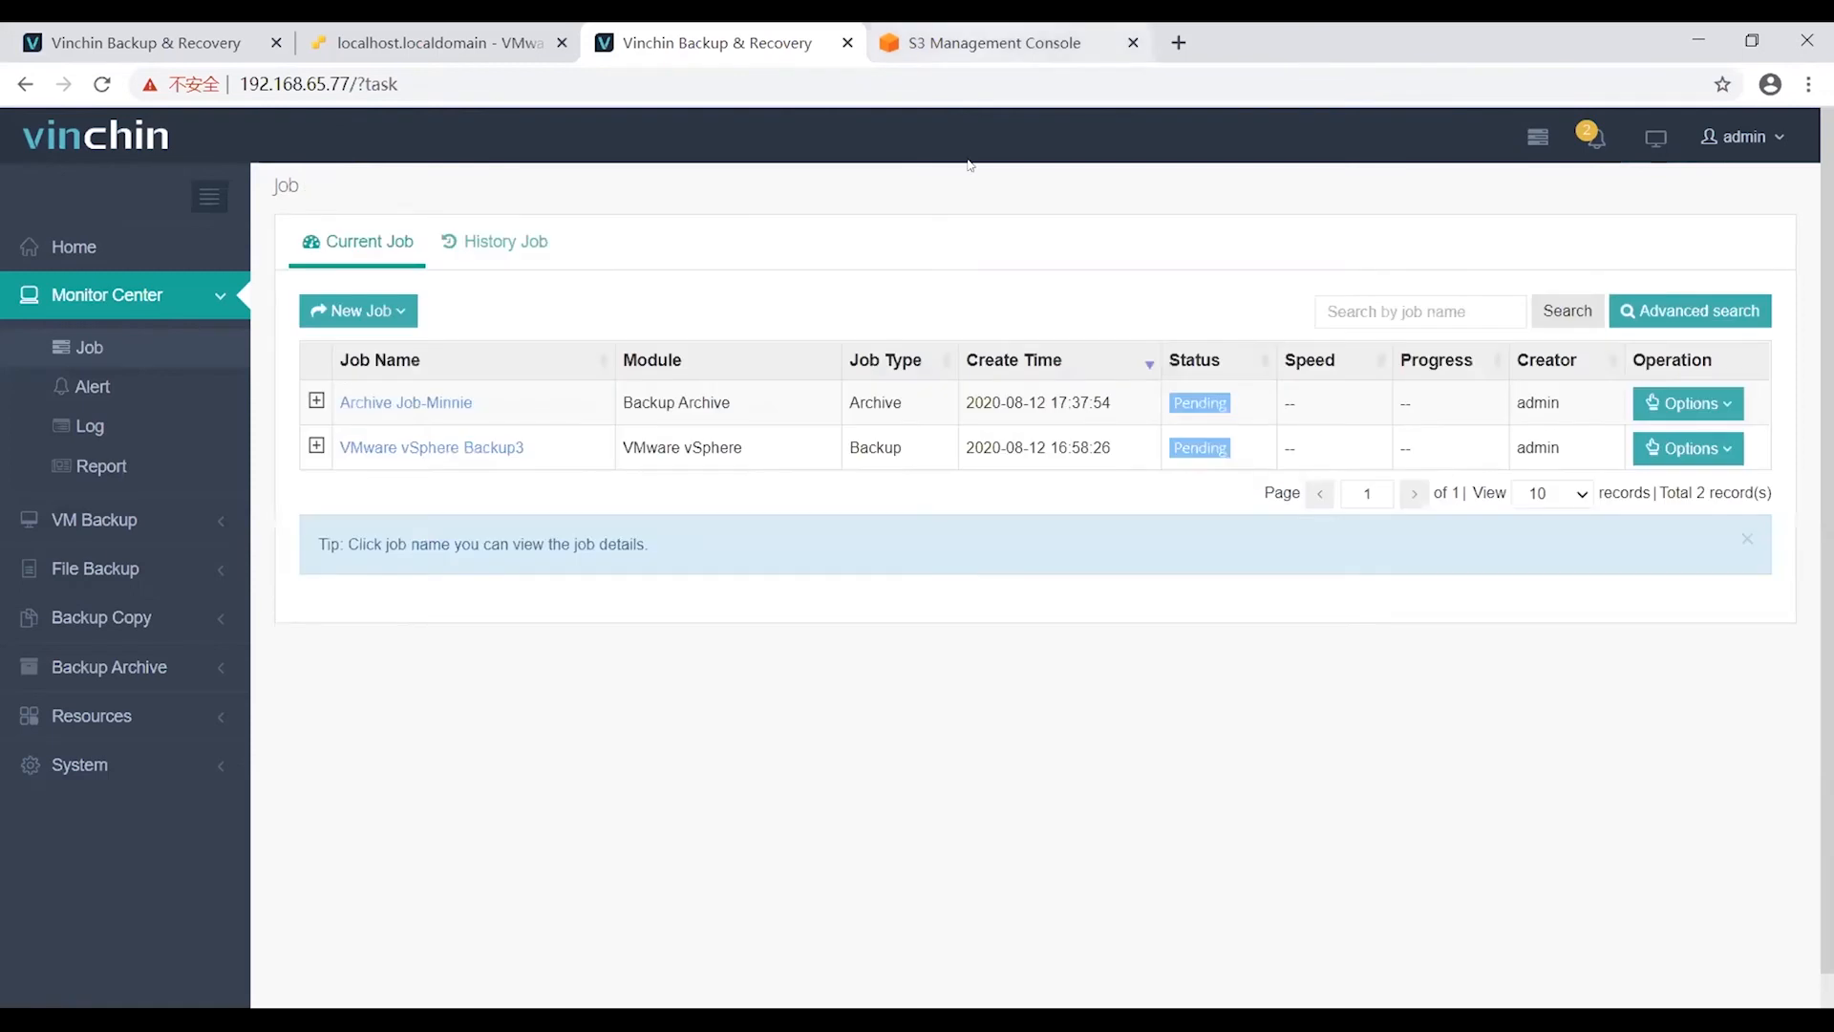
pyautogui.click(986, 44)
pyautogui.click(1688, 503)
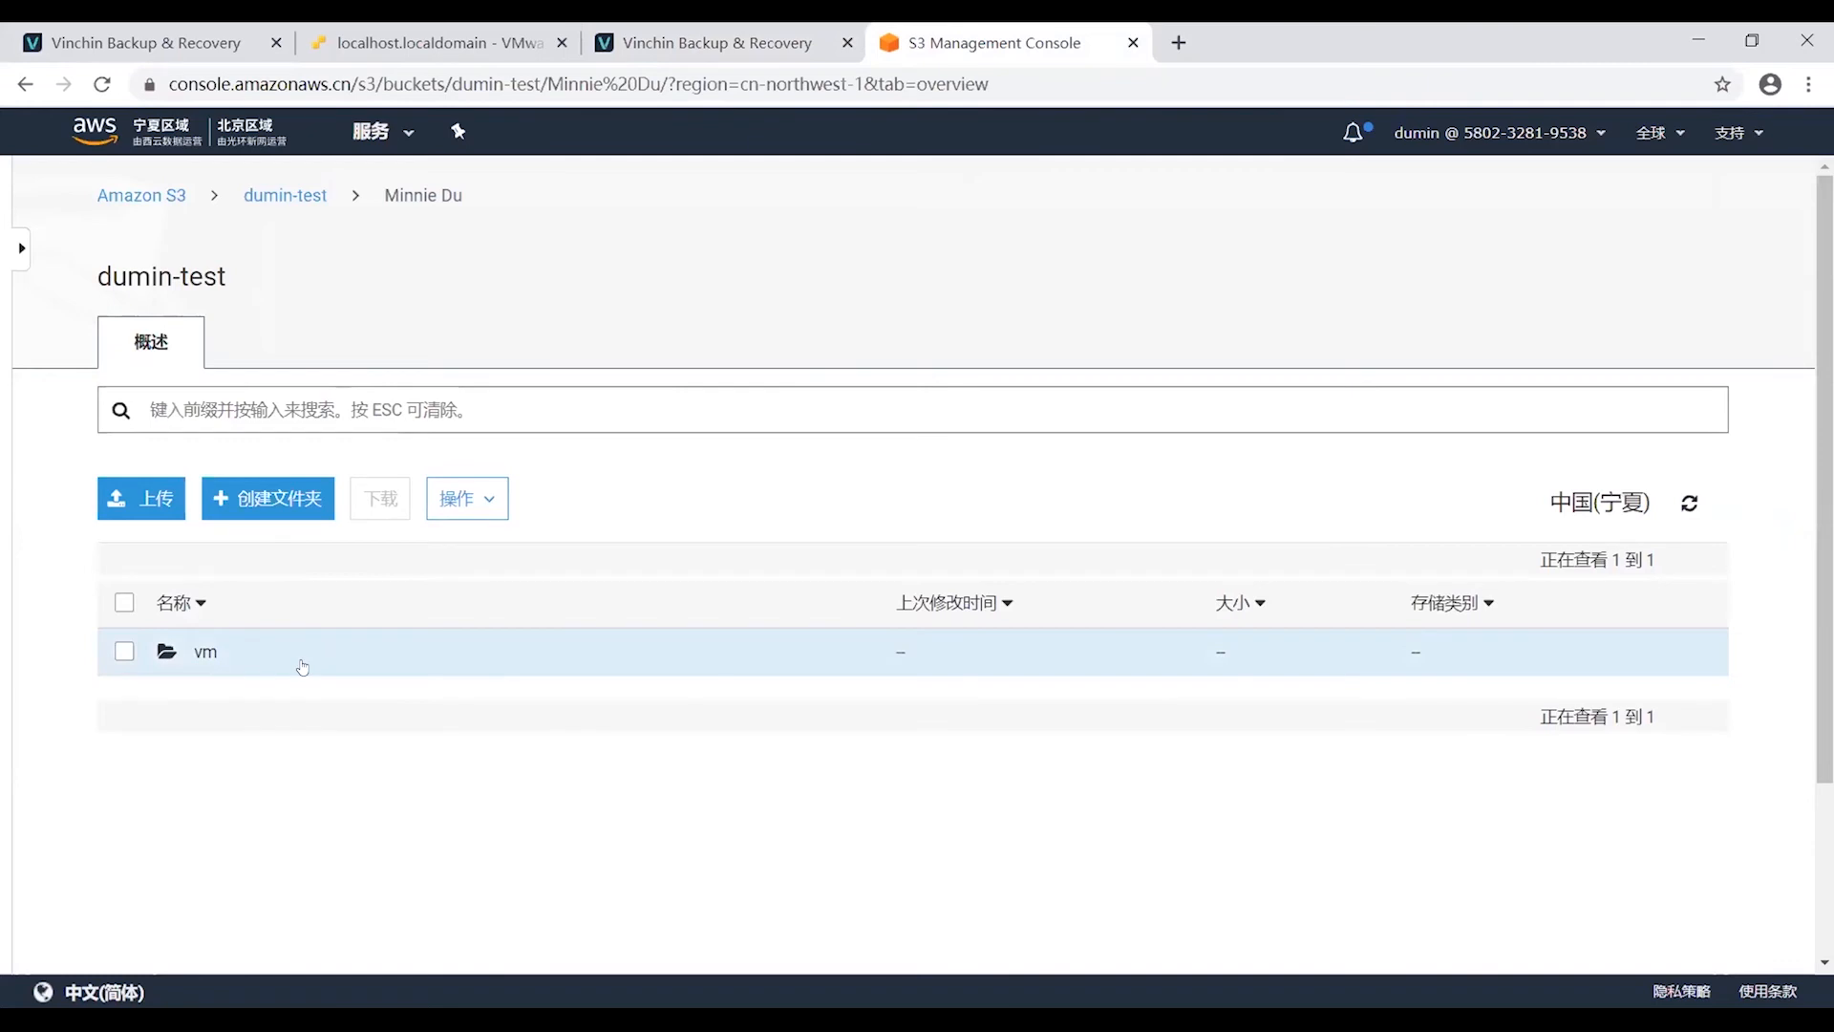
# Open the S3 vm folder and refresh until folder 2b245451-8aff-46ae-b2aa-745656068f58 appears, then return to Vinchin.
pyautogui.click(198, 652)
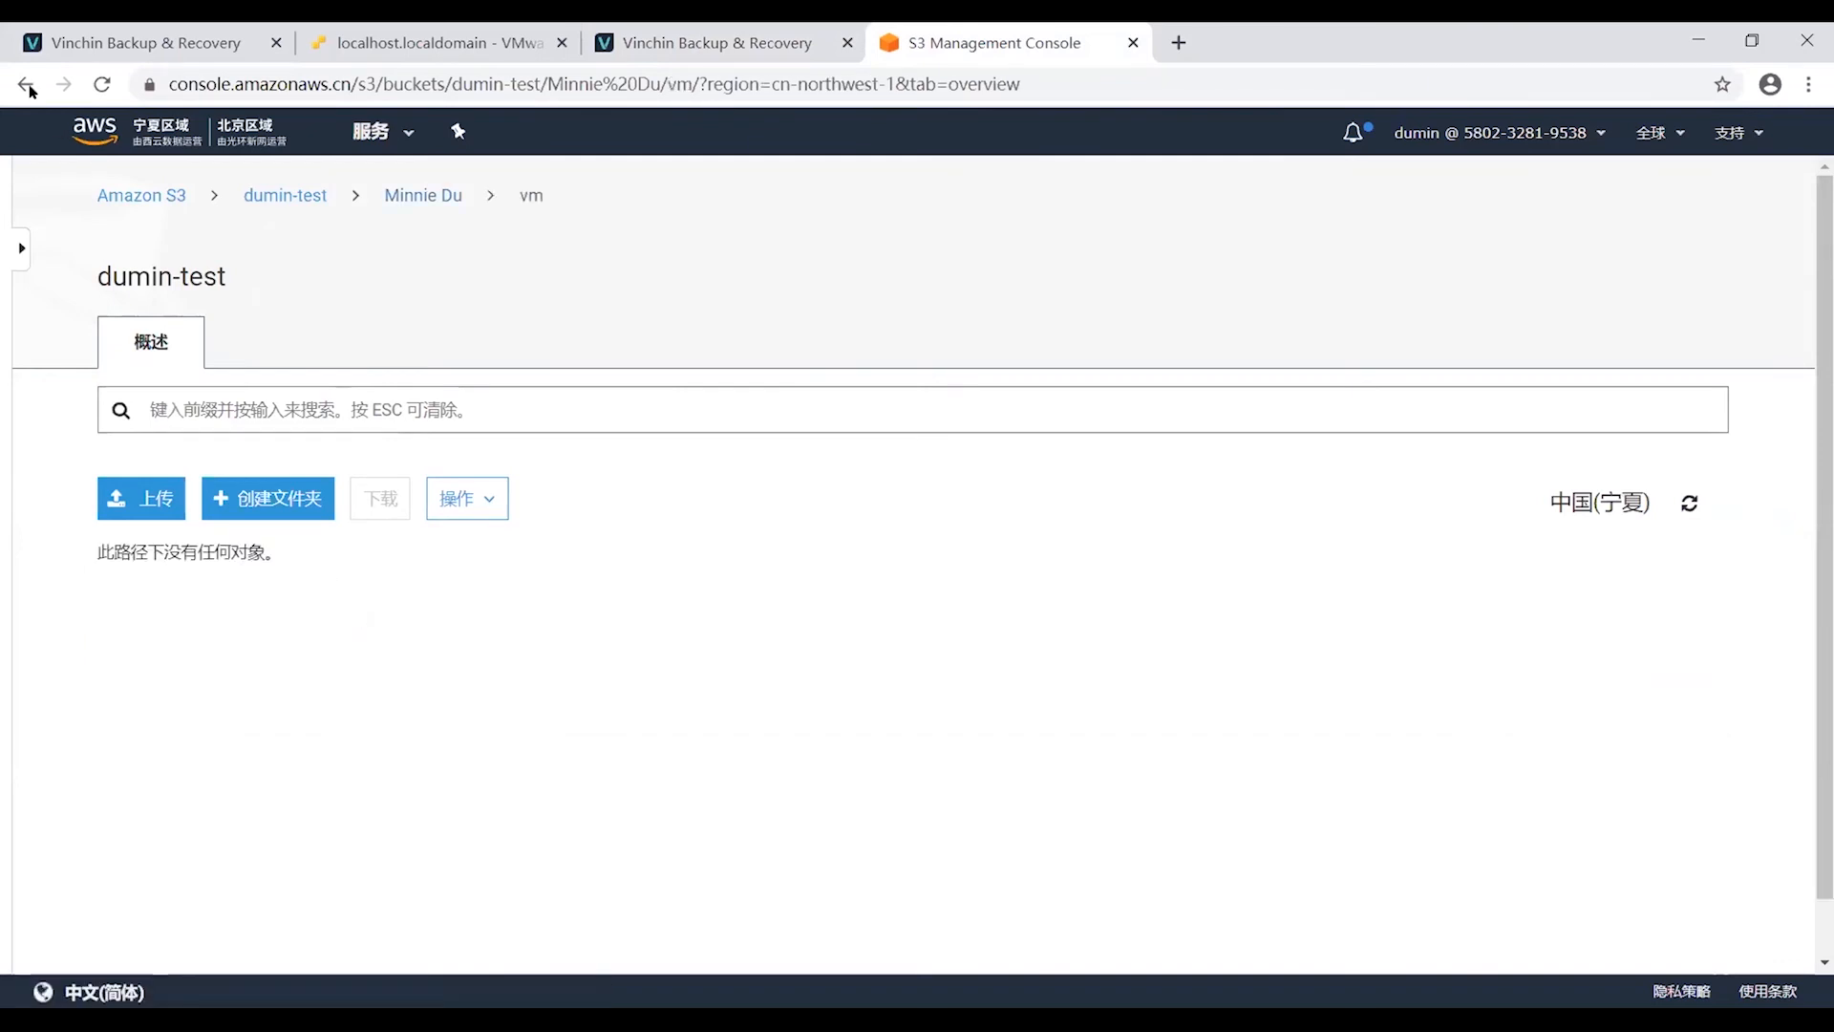
pyautogui.click(26, 86)
pyautogui.click(193, 656)
pyautogui.click(1689, 503)
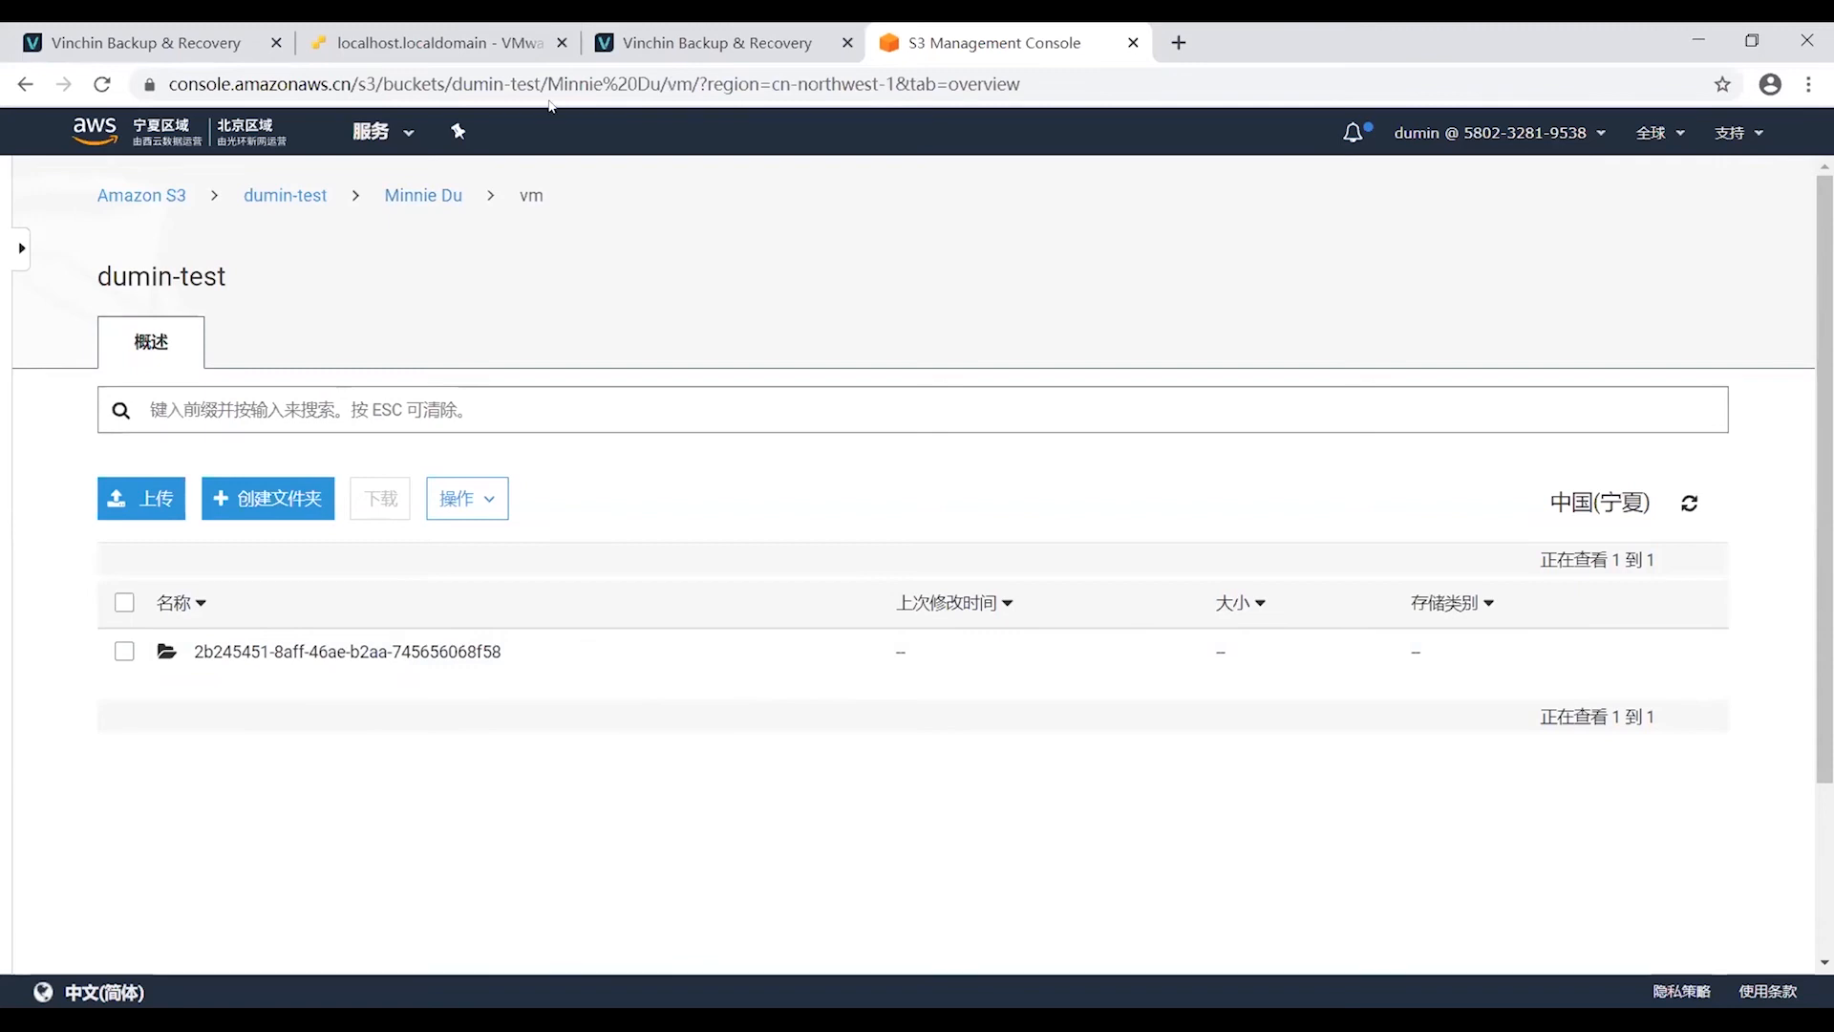
pyautogui.click(602, 35)
pyautogui.click(220, 667)
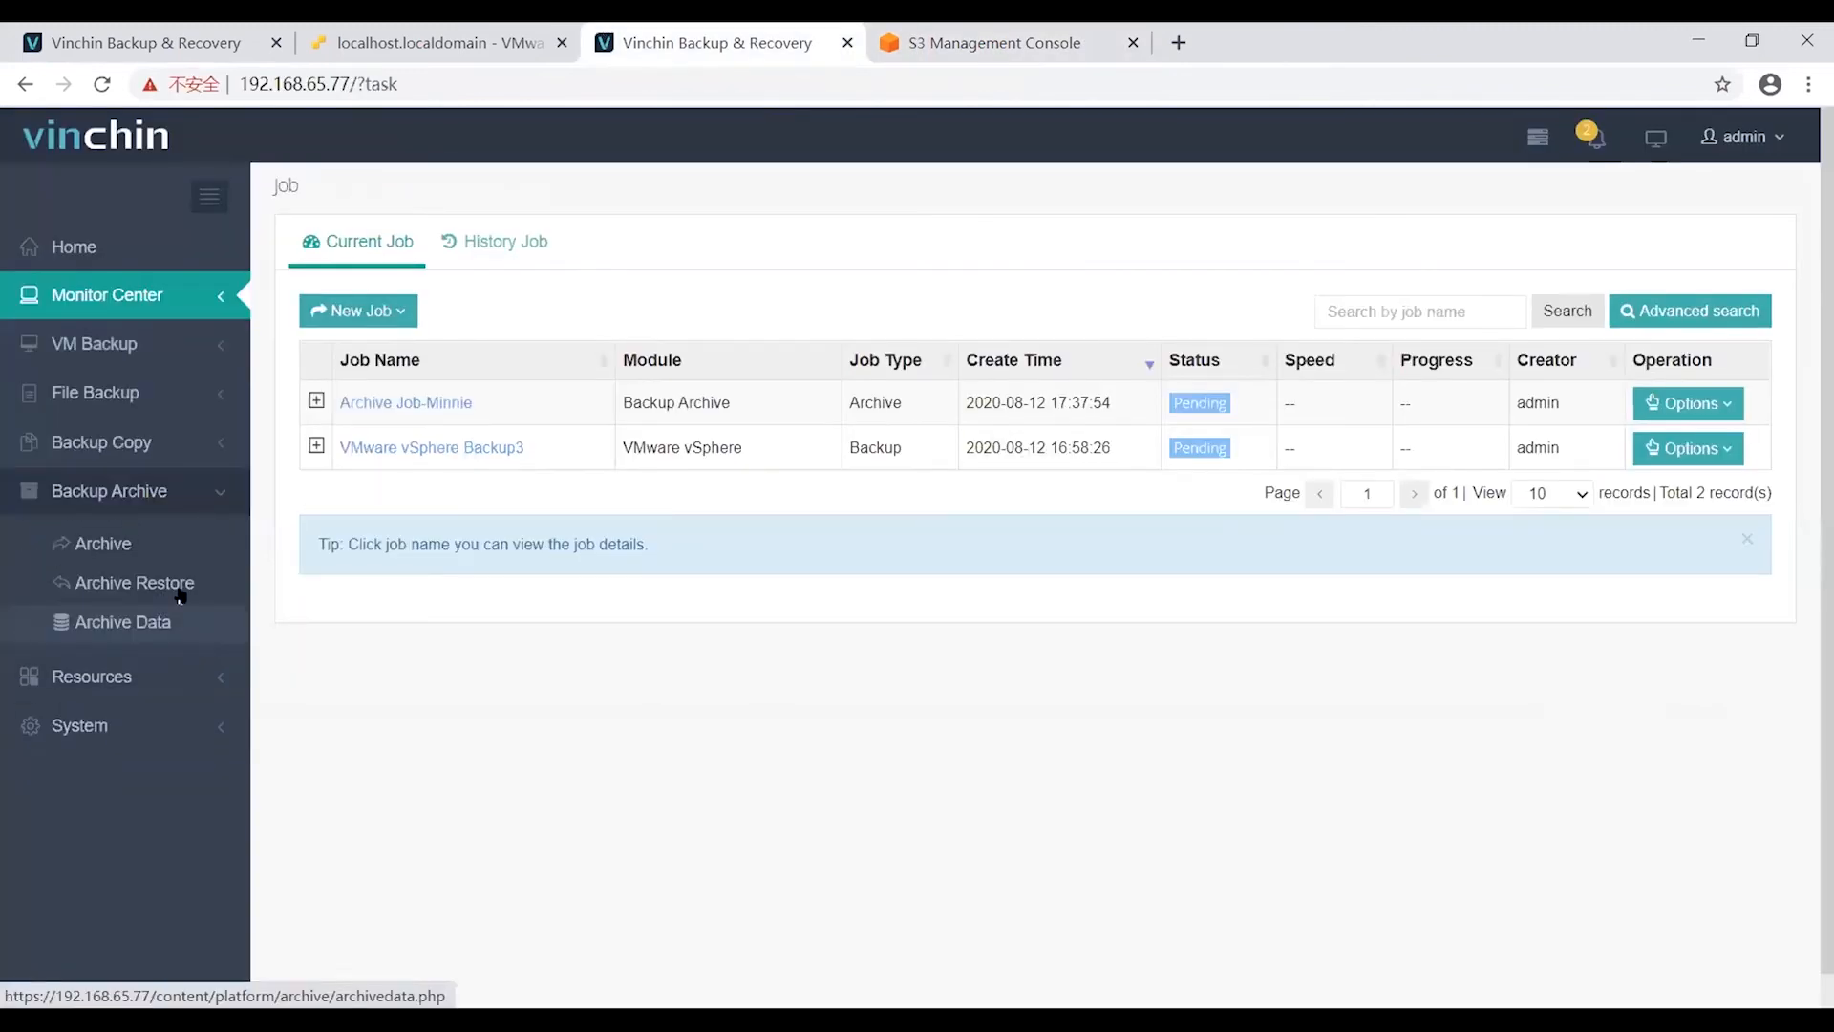
# Start a new archive restore job and select VM test from the archive job.
pyautogui.click(177, 586)
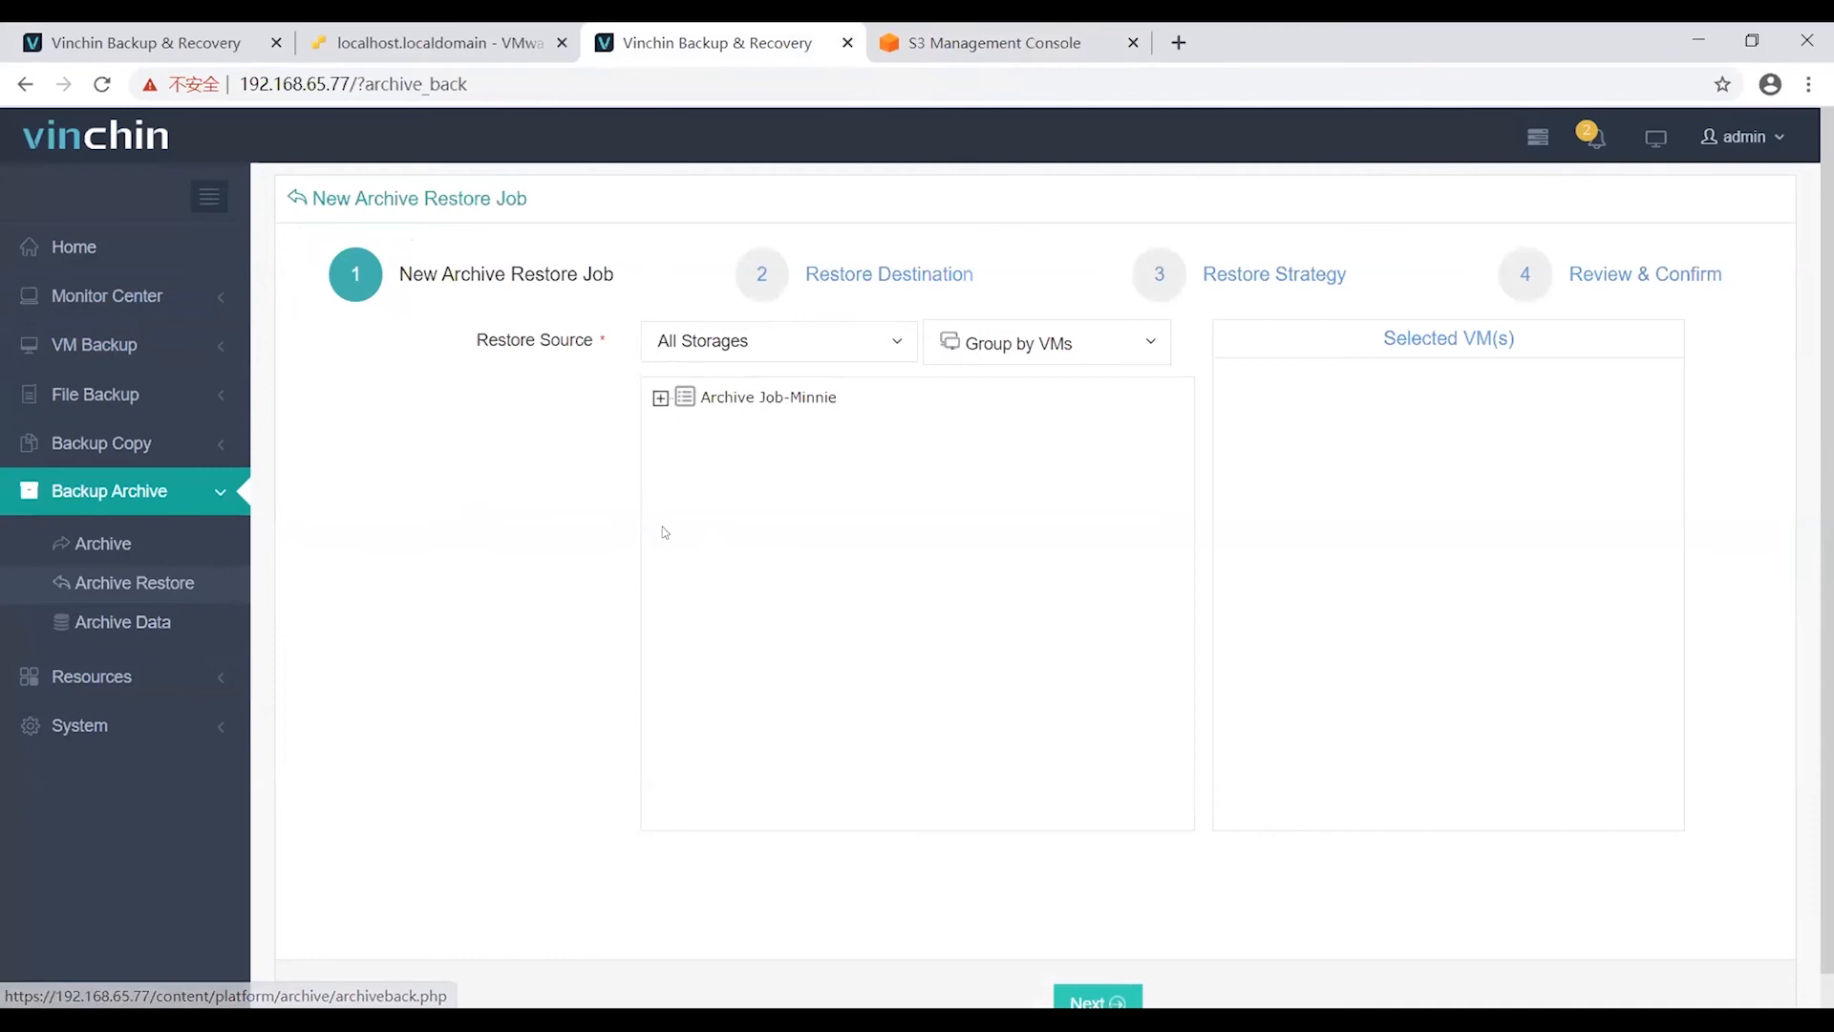
pyautogui.click(660, 397)
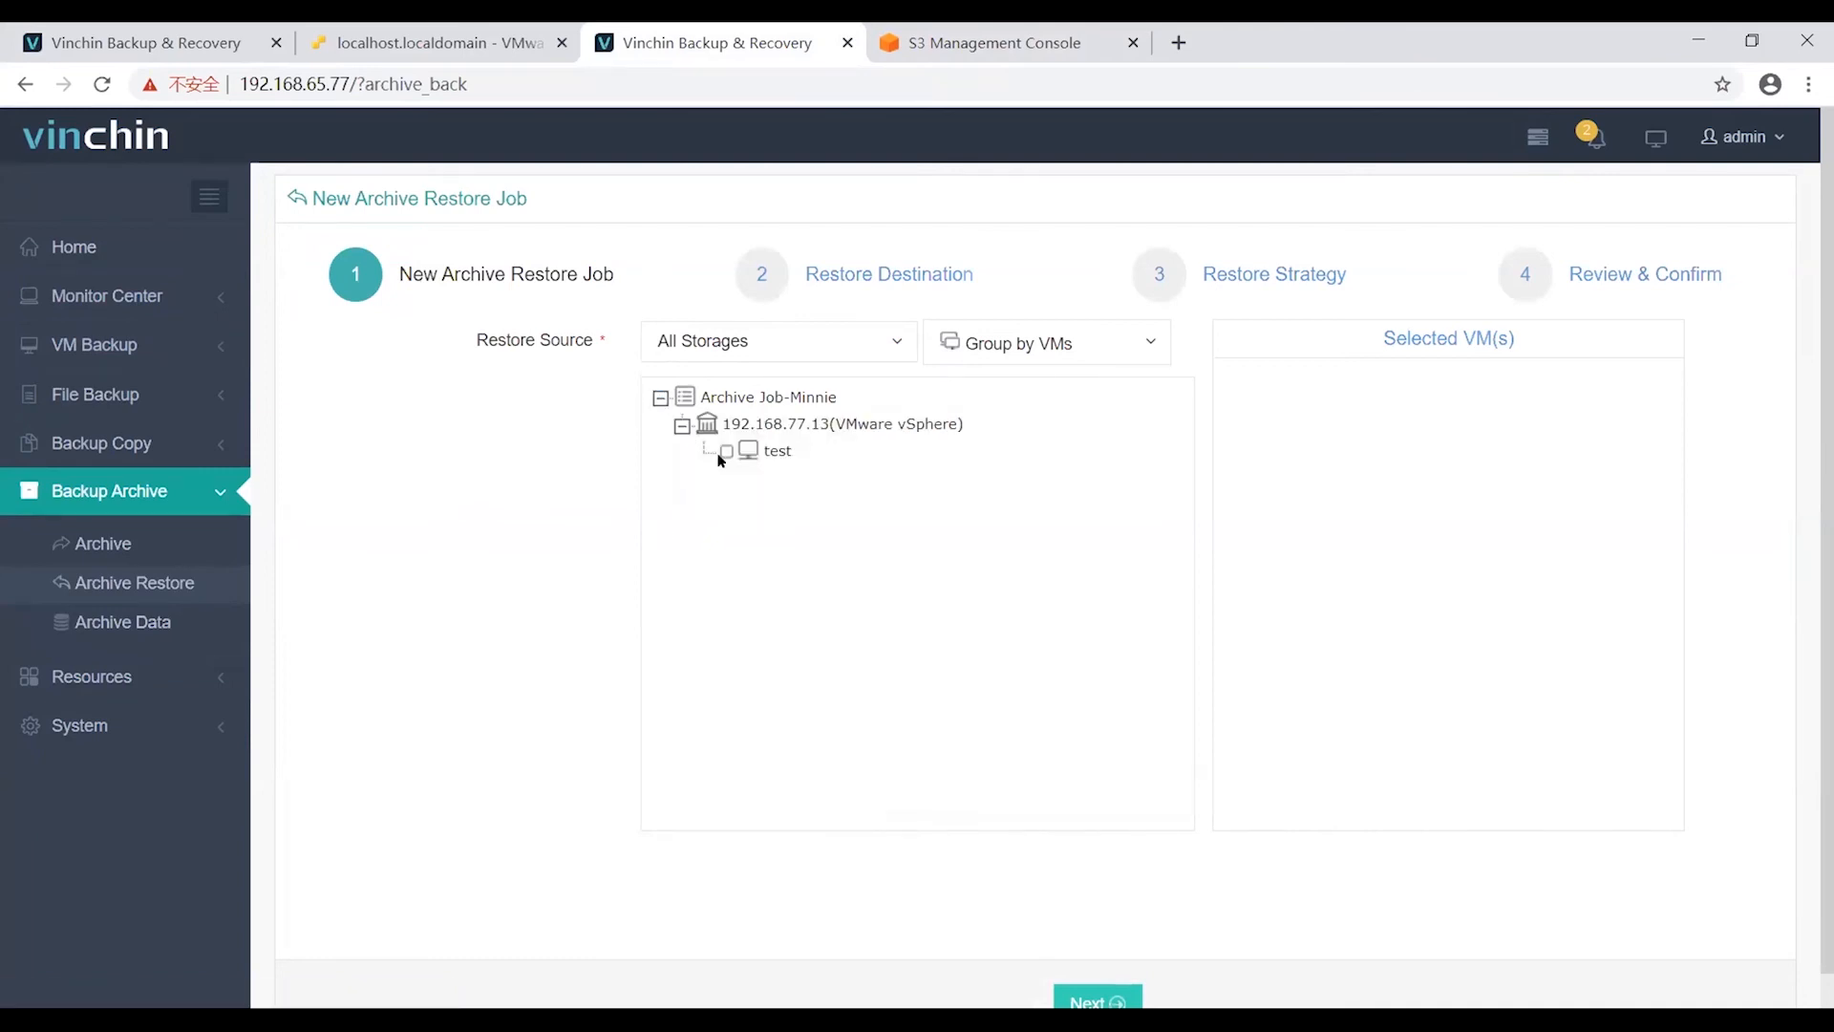
pyautogui.click(726, 451)
pyautogui.scroll(-1, 1093, 902)
pyautogui.click(1097, 966)
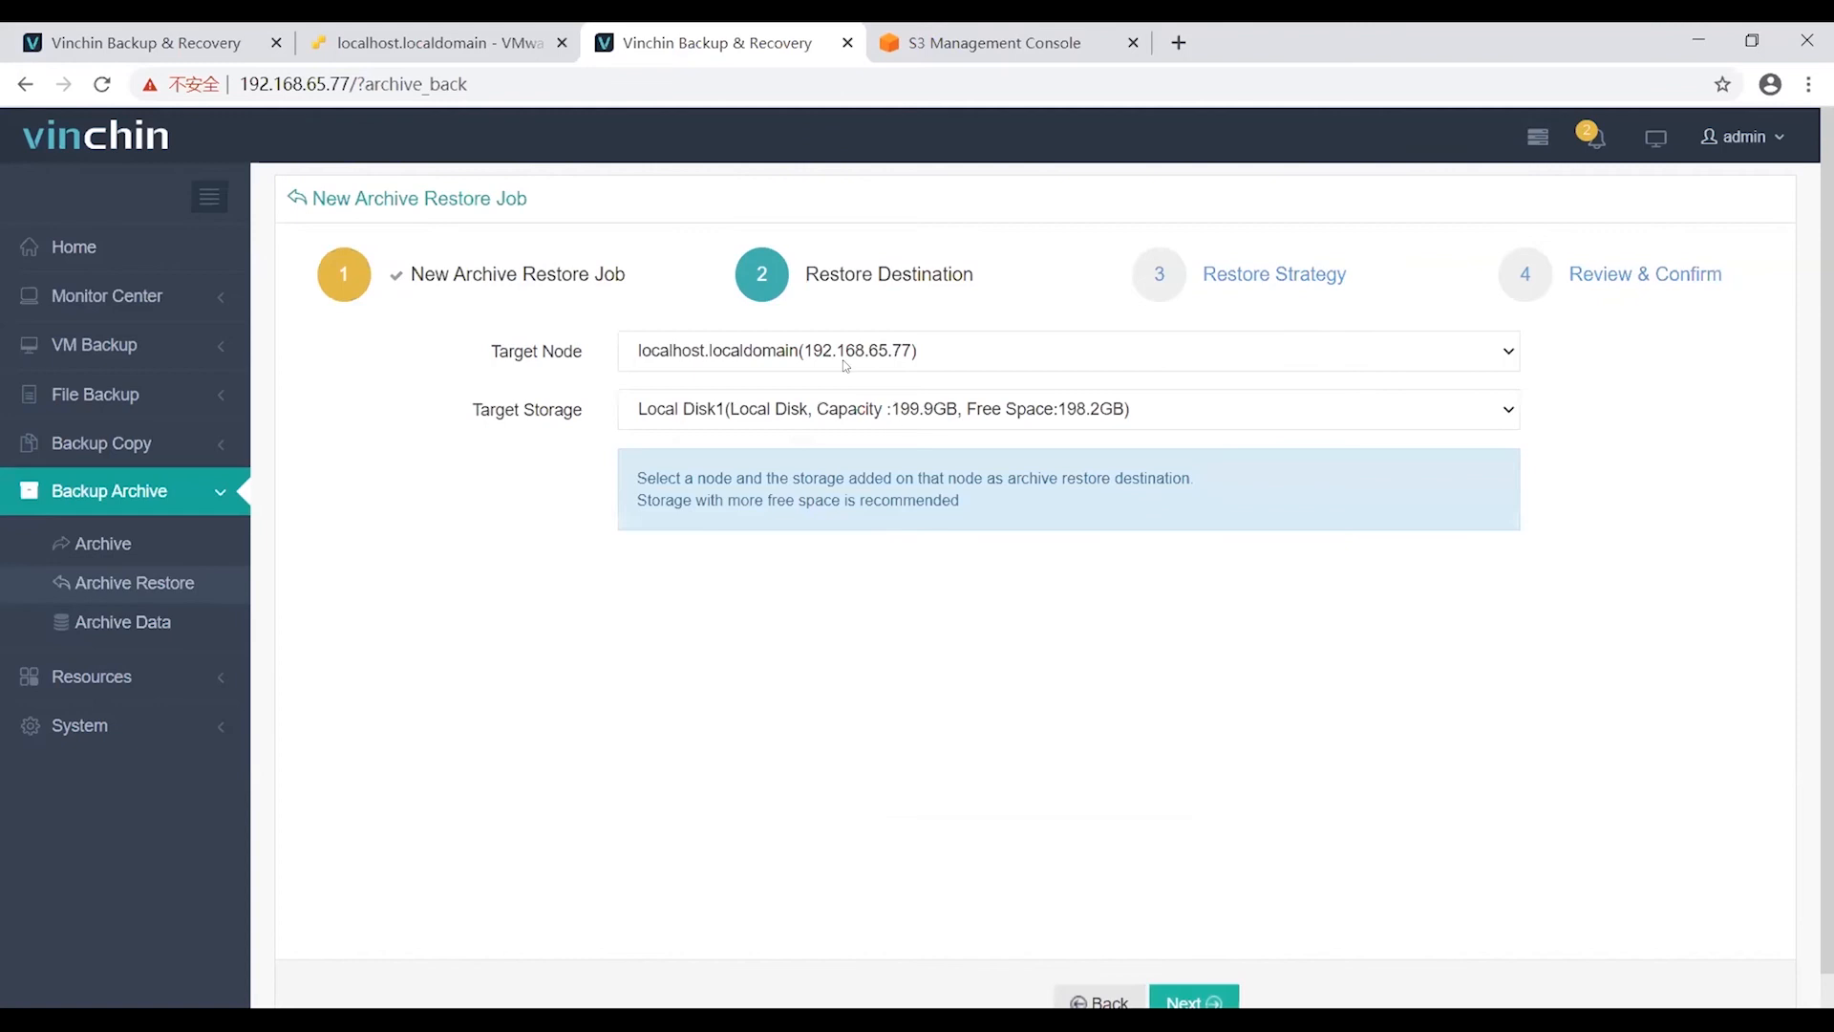
# Keep the localhost node and Local Disk1 as the restore target, then advance to Restore Strategy.
pyautogui.click(775, 352)
pyautogui.click(775, 380)
pyautogui.click(768, 409)
pyautogui.click(768, 431)
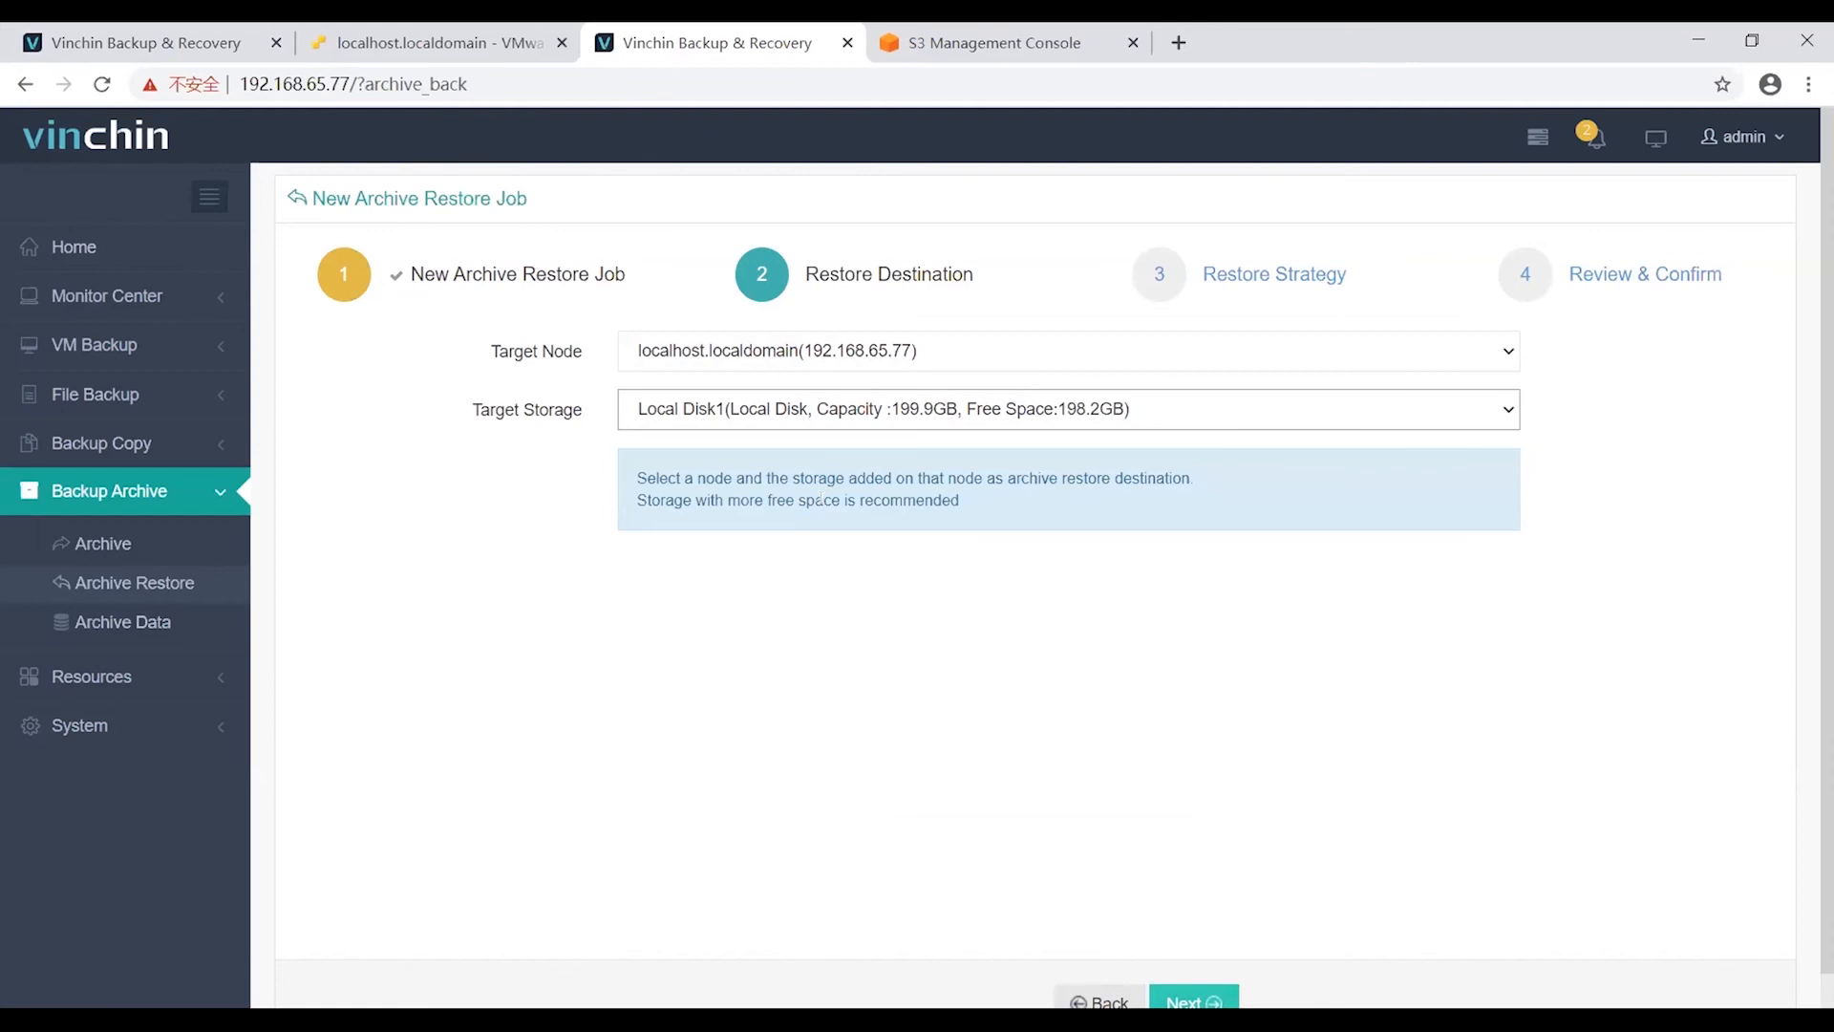
pyautogui.scroll(-1, 1033, 639)
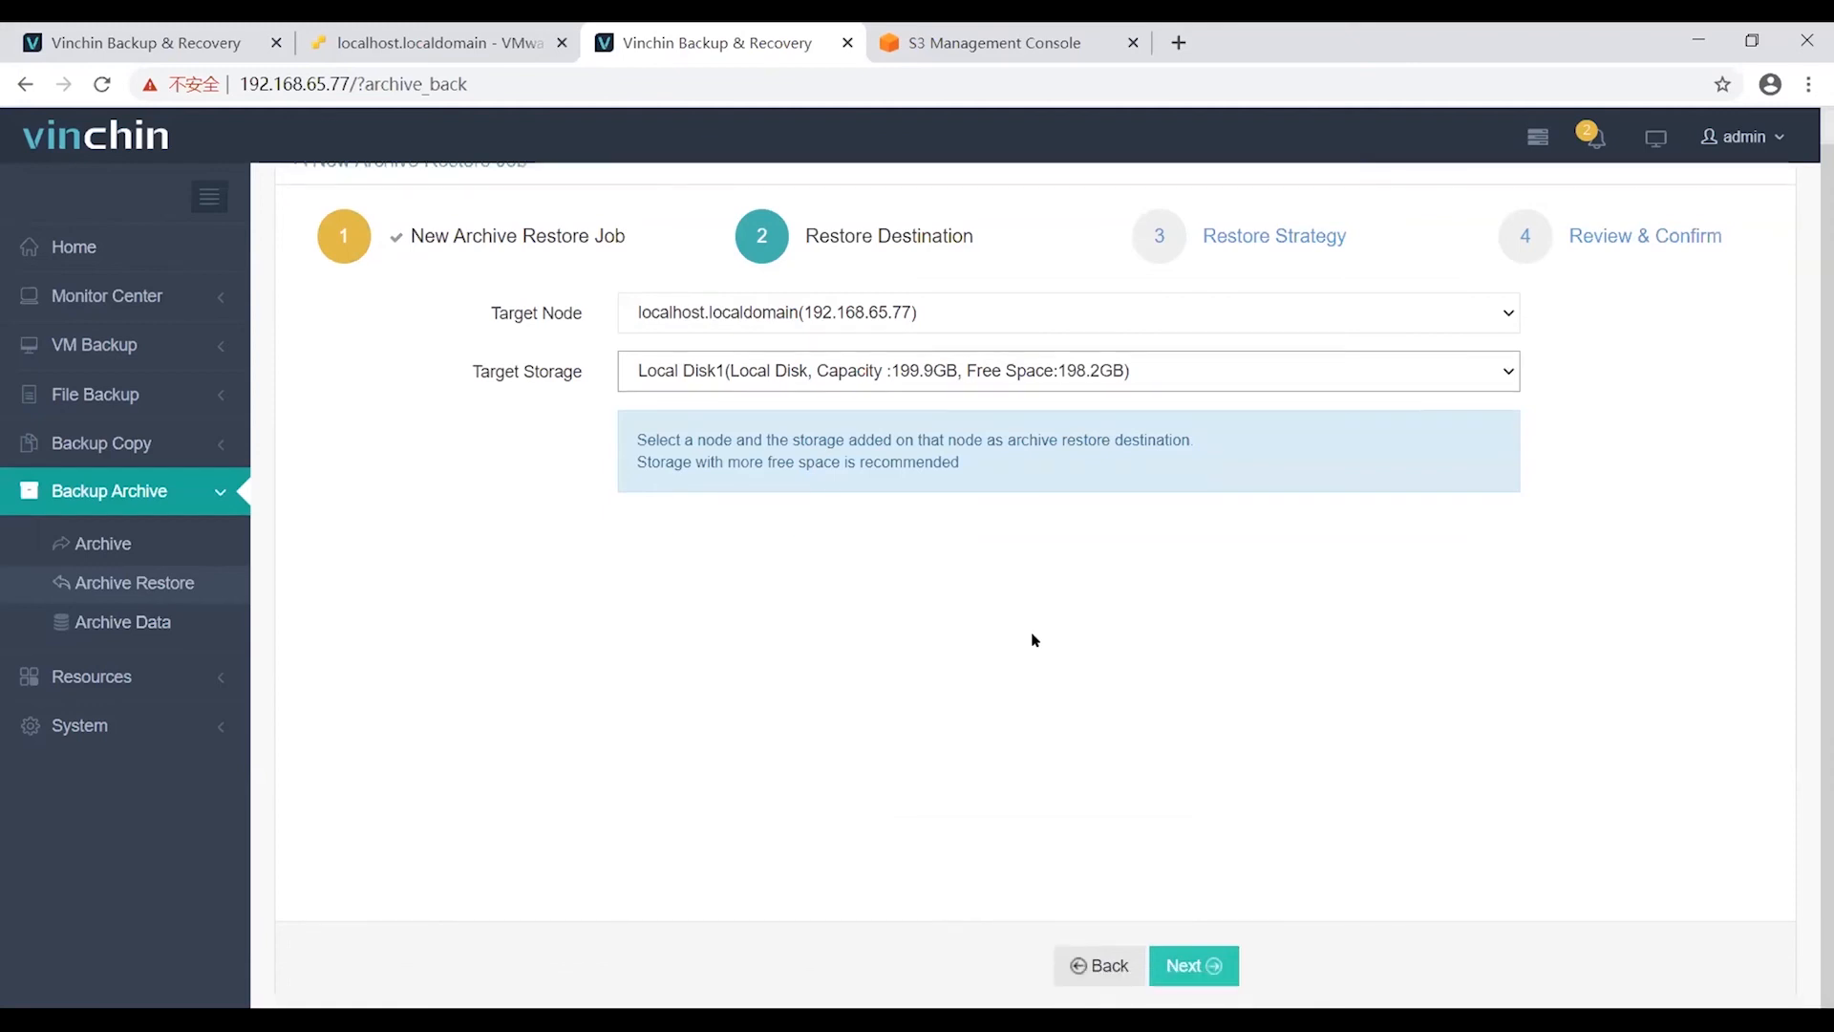
pyautogui.click(1198, 965)
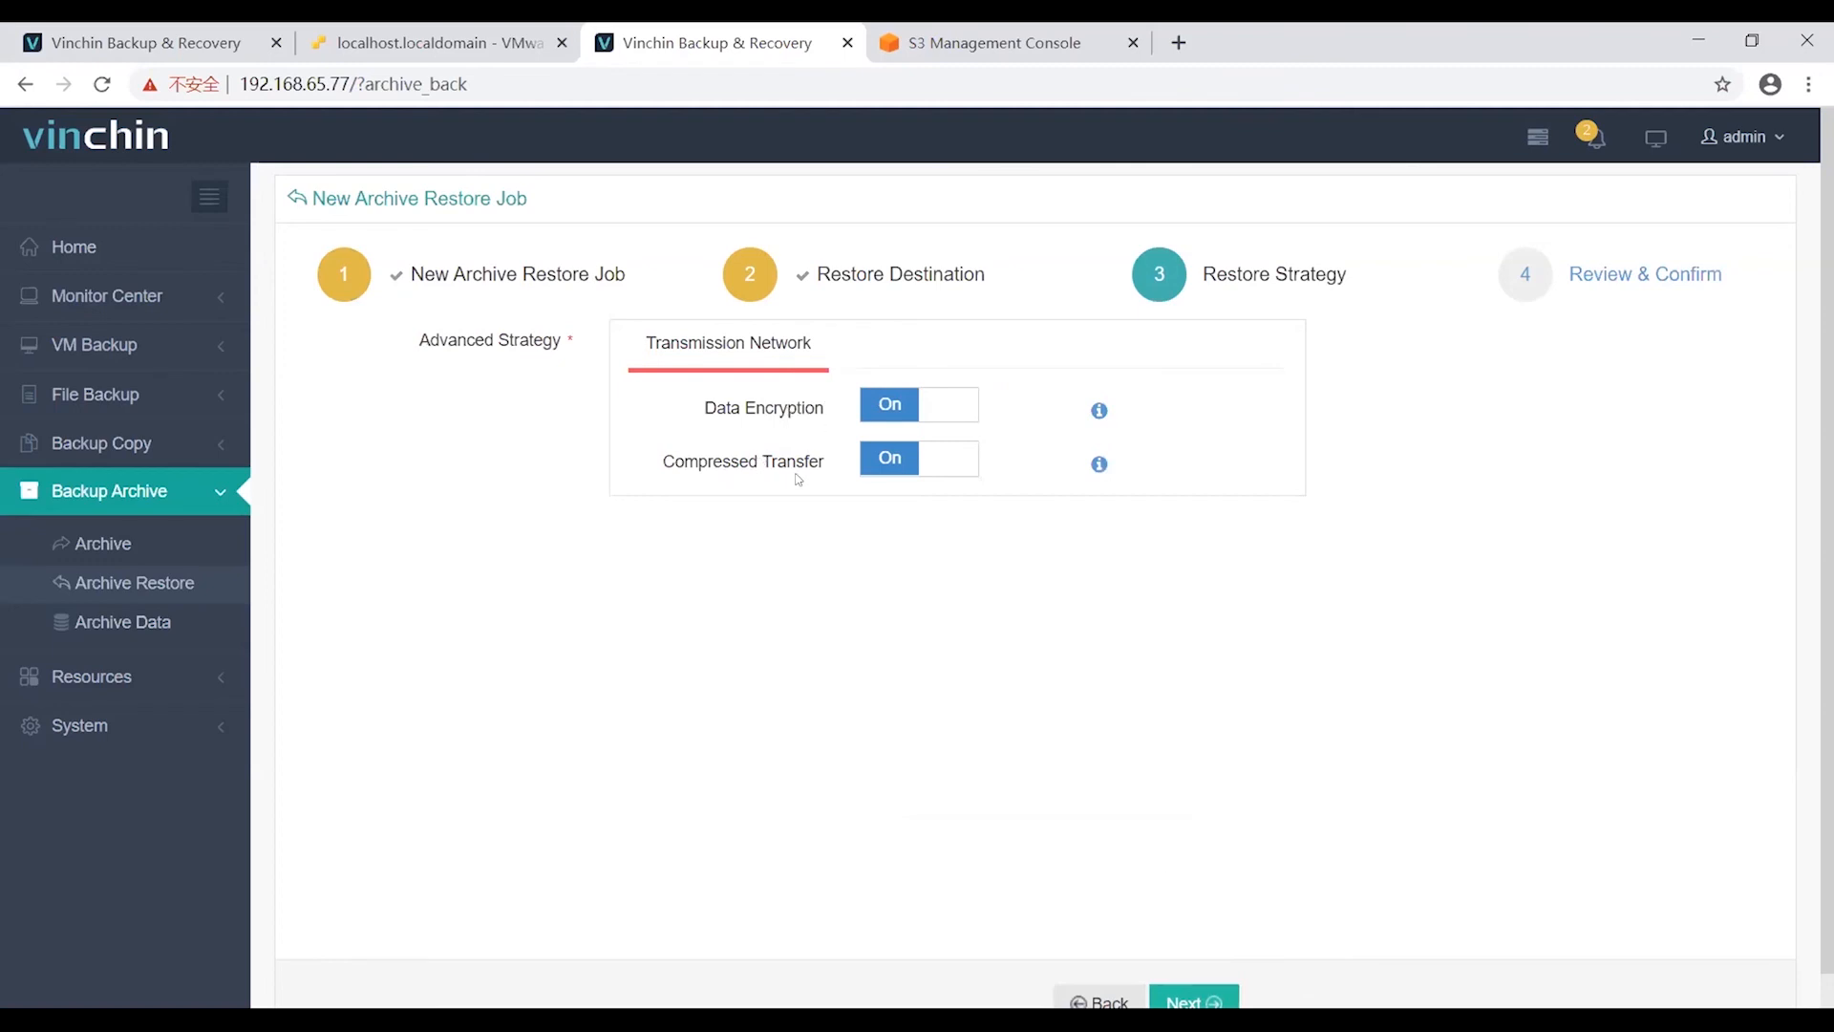
pyautogui.scroll(-1, 1159, 872)
# Append a custom suffix to the restore job's name and submit the job.
pyautogui.click(1190, 967)
pyautogui.scroll(1, 1190, 967)
pyautogui.doubleClick(900, 336)
pyautogui.write('Job_\\')
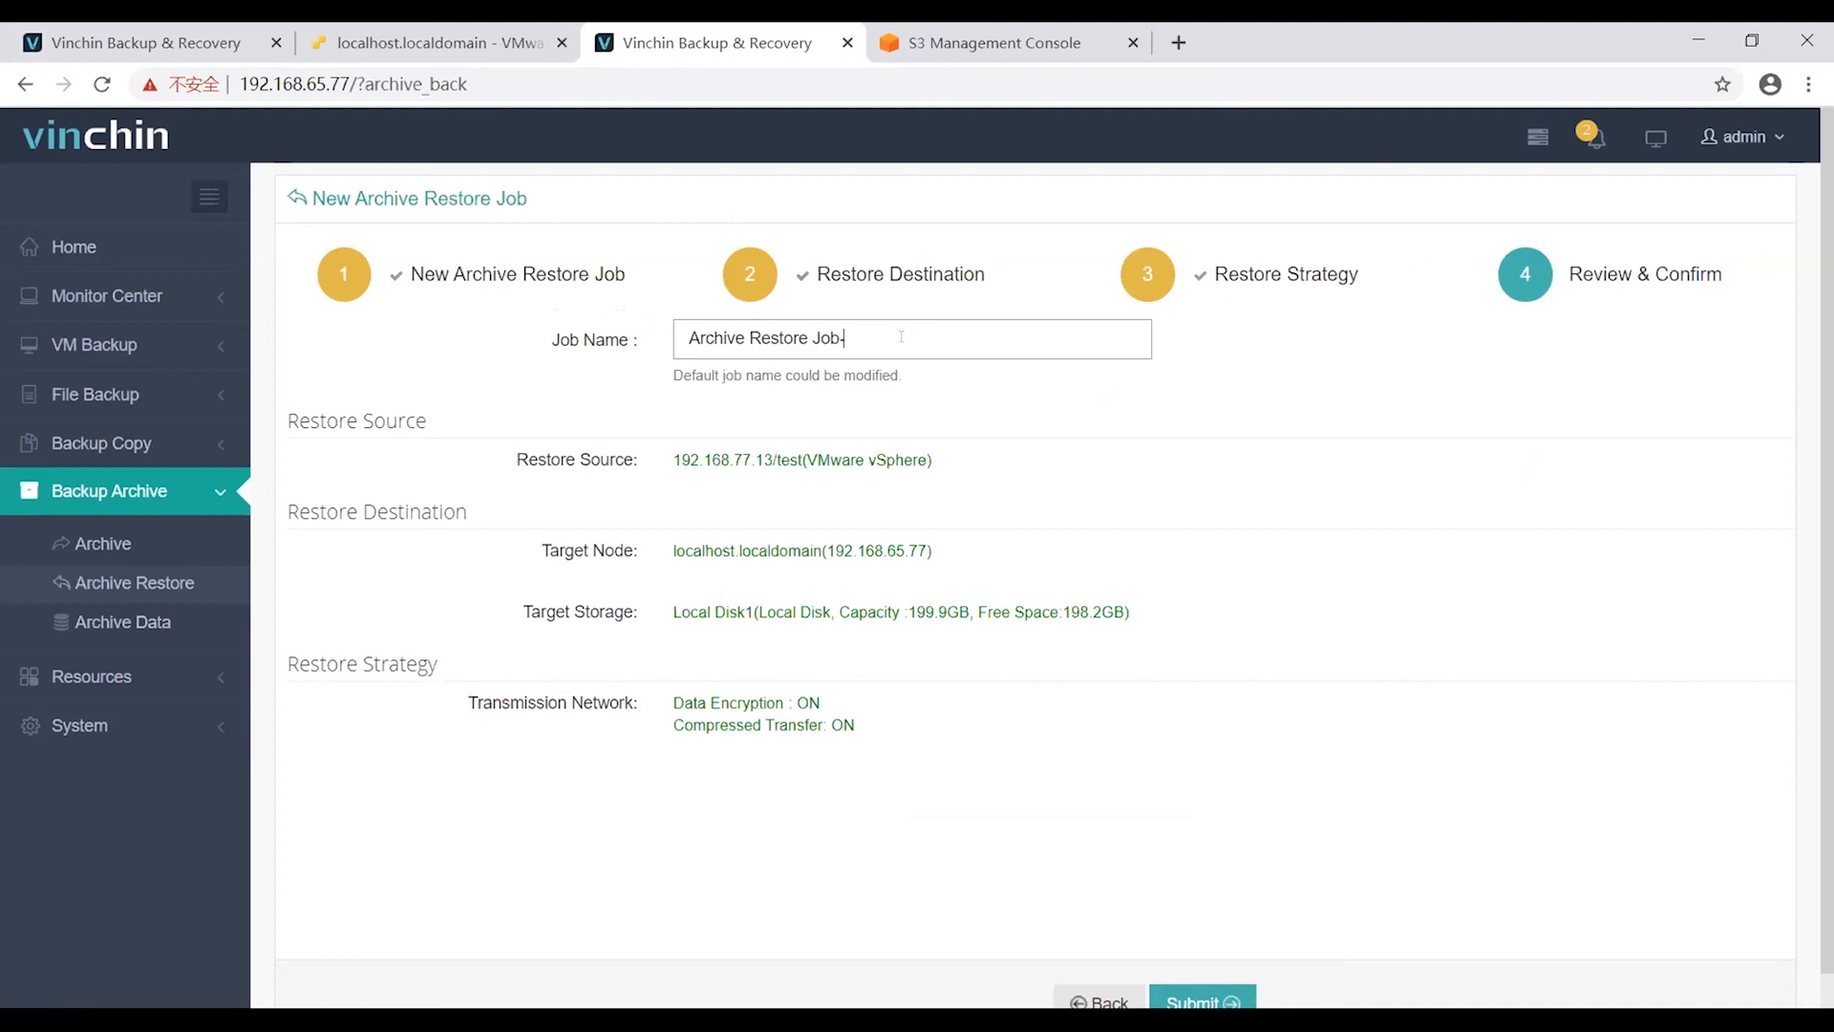
pyautogui.write('minnie')
pyautogui.scroll(-1, 591, 490)
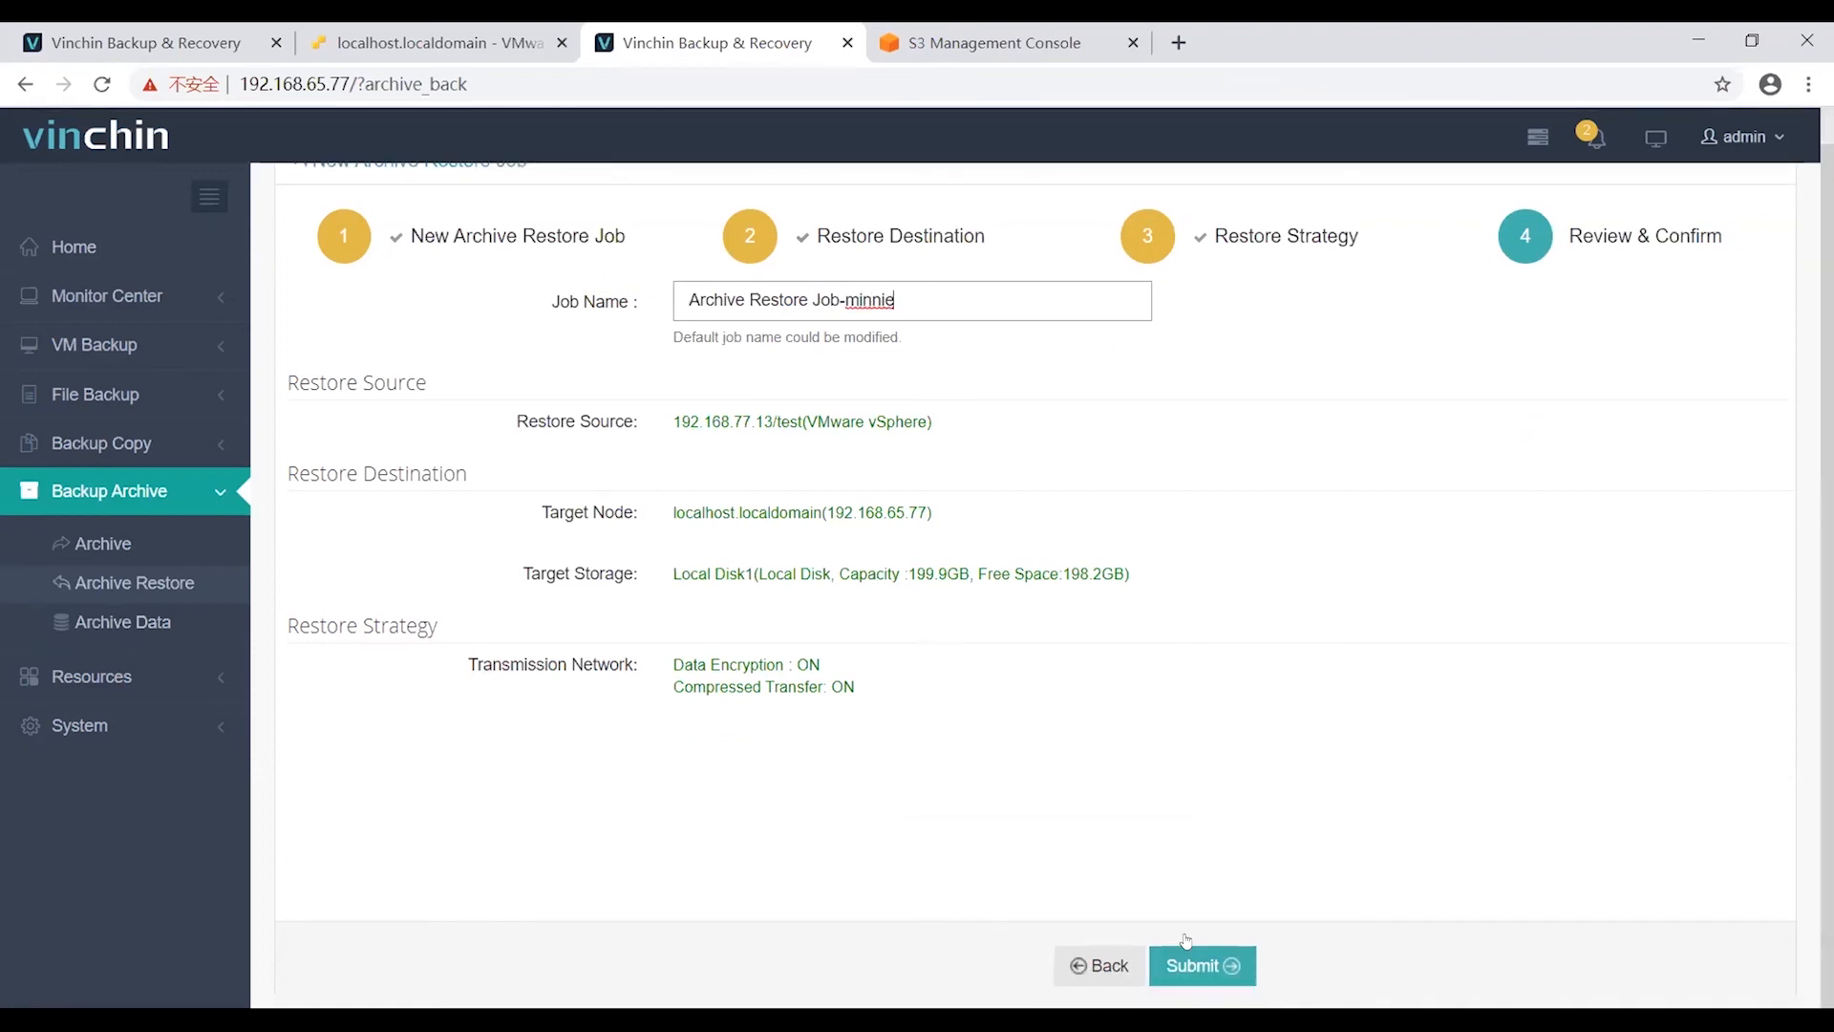
pyautogui.click(1190, 965)
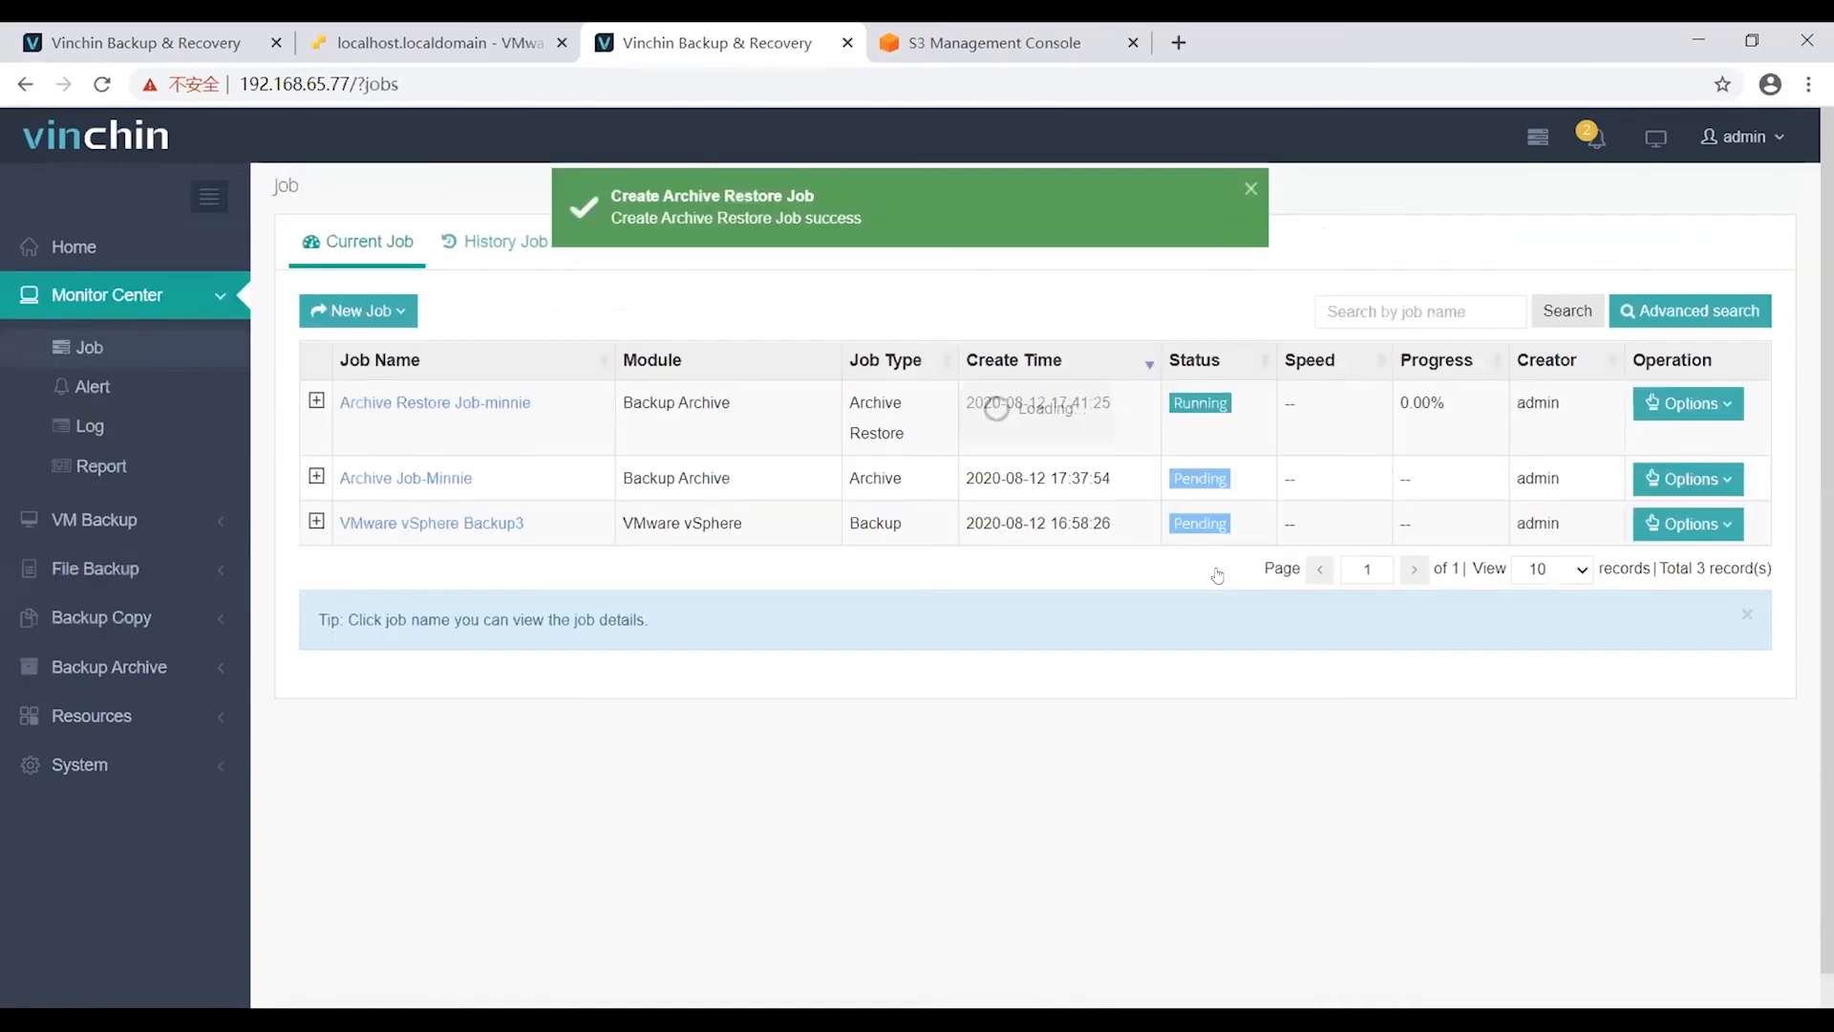
pyautogui.click(1692, 407)
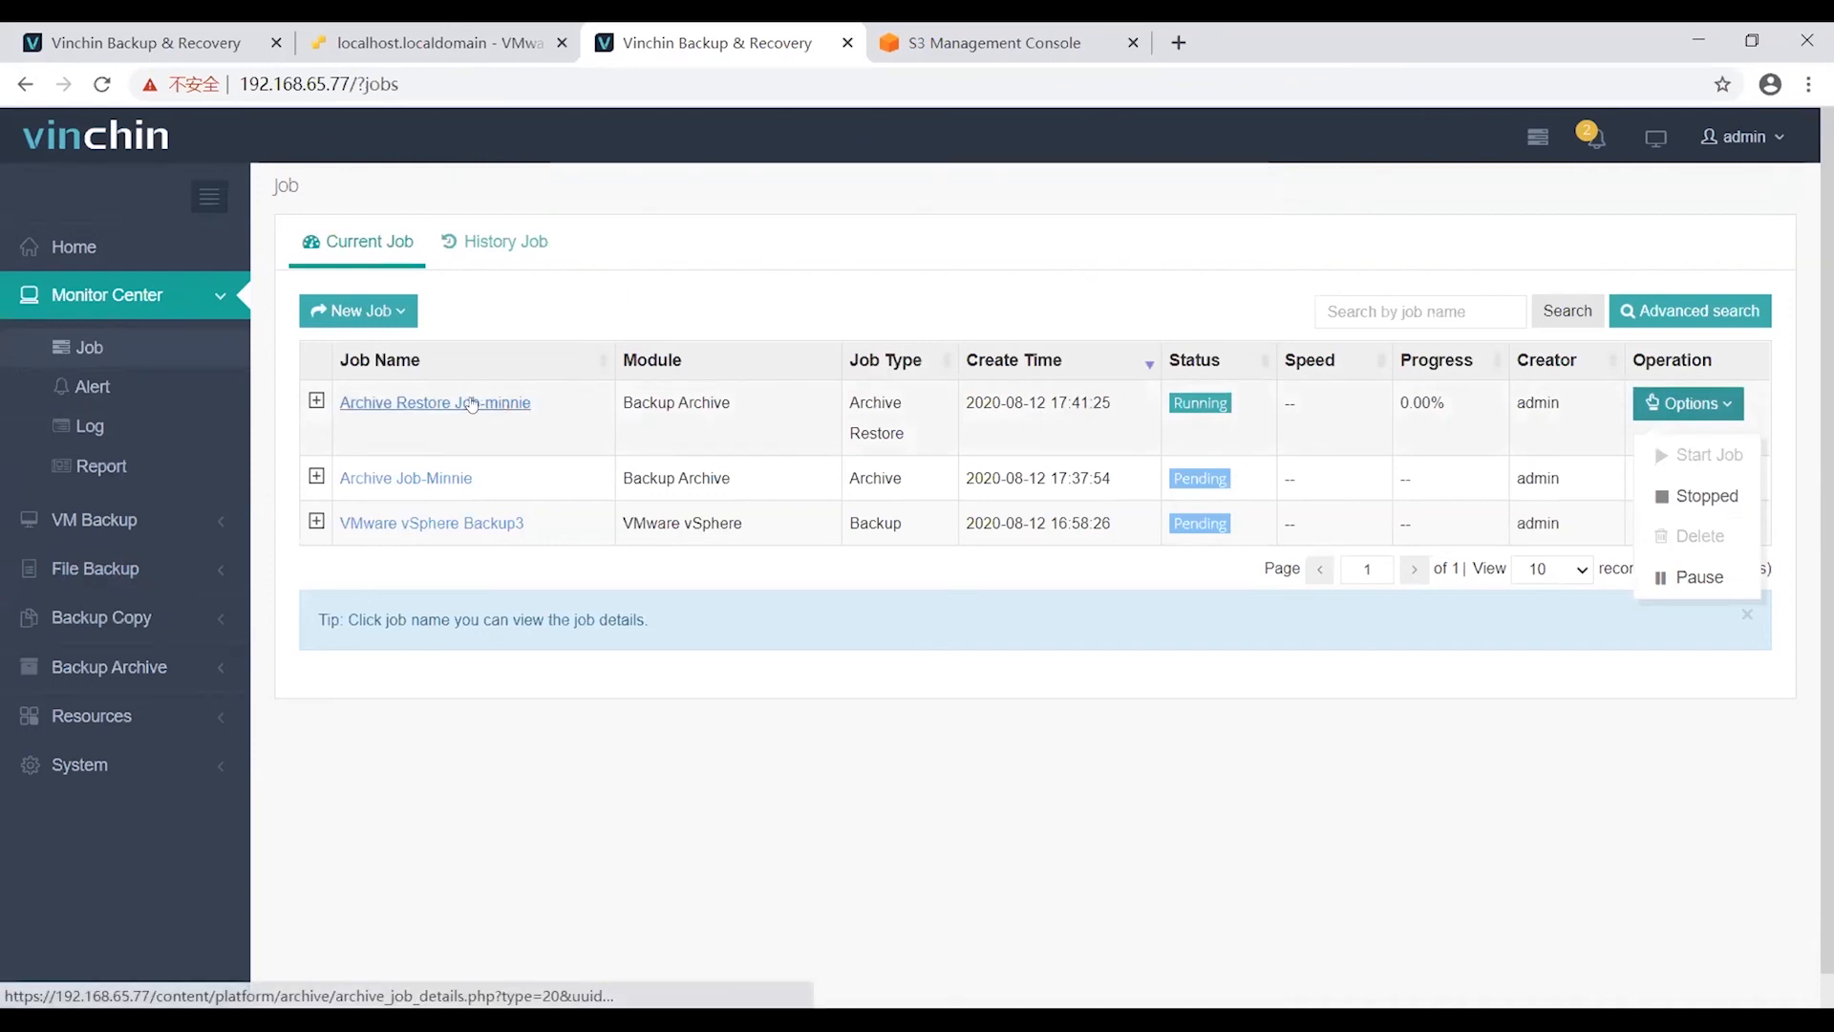
# Open the restore job's details and review its VM list, target storage and transfer settings.
pyautogui.click(472, 404)
pyautogui.click(471, 404)
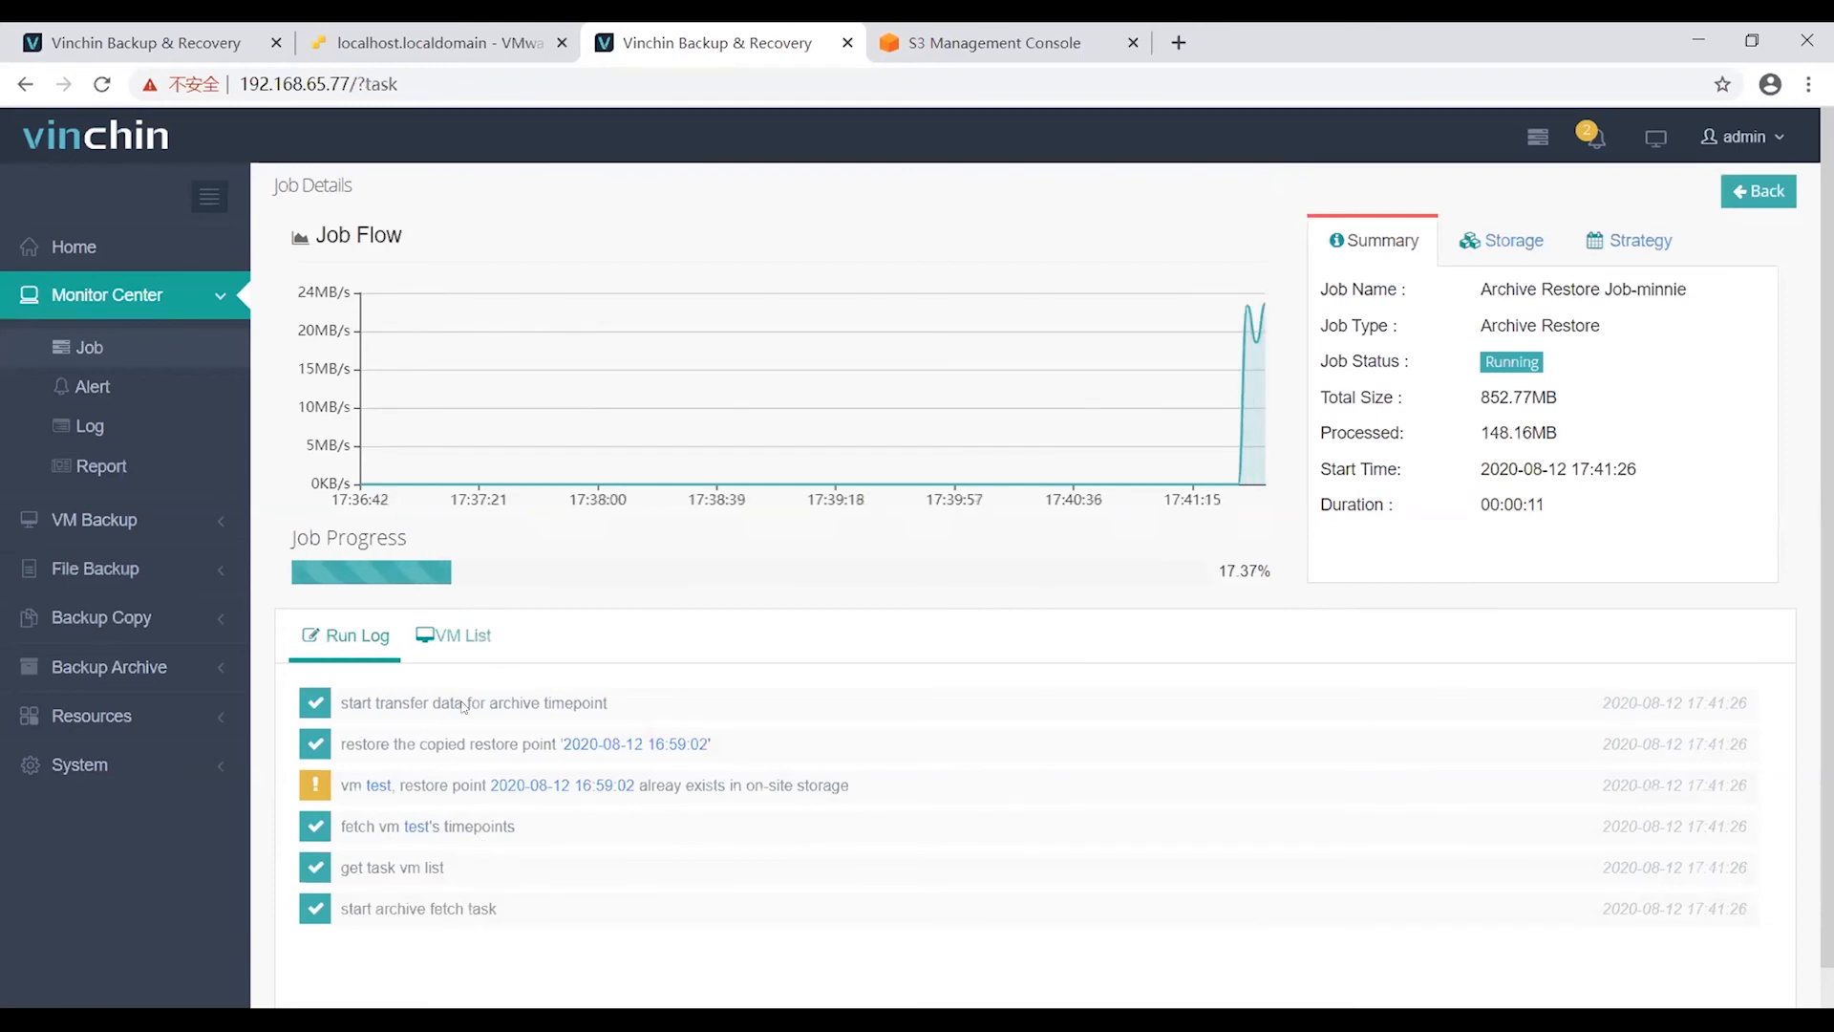
pyautogui.click(454, 636)
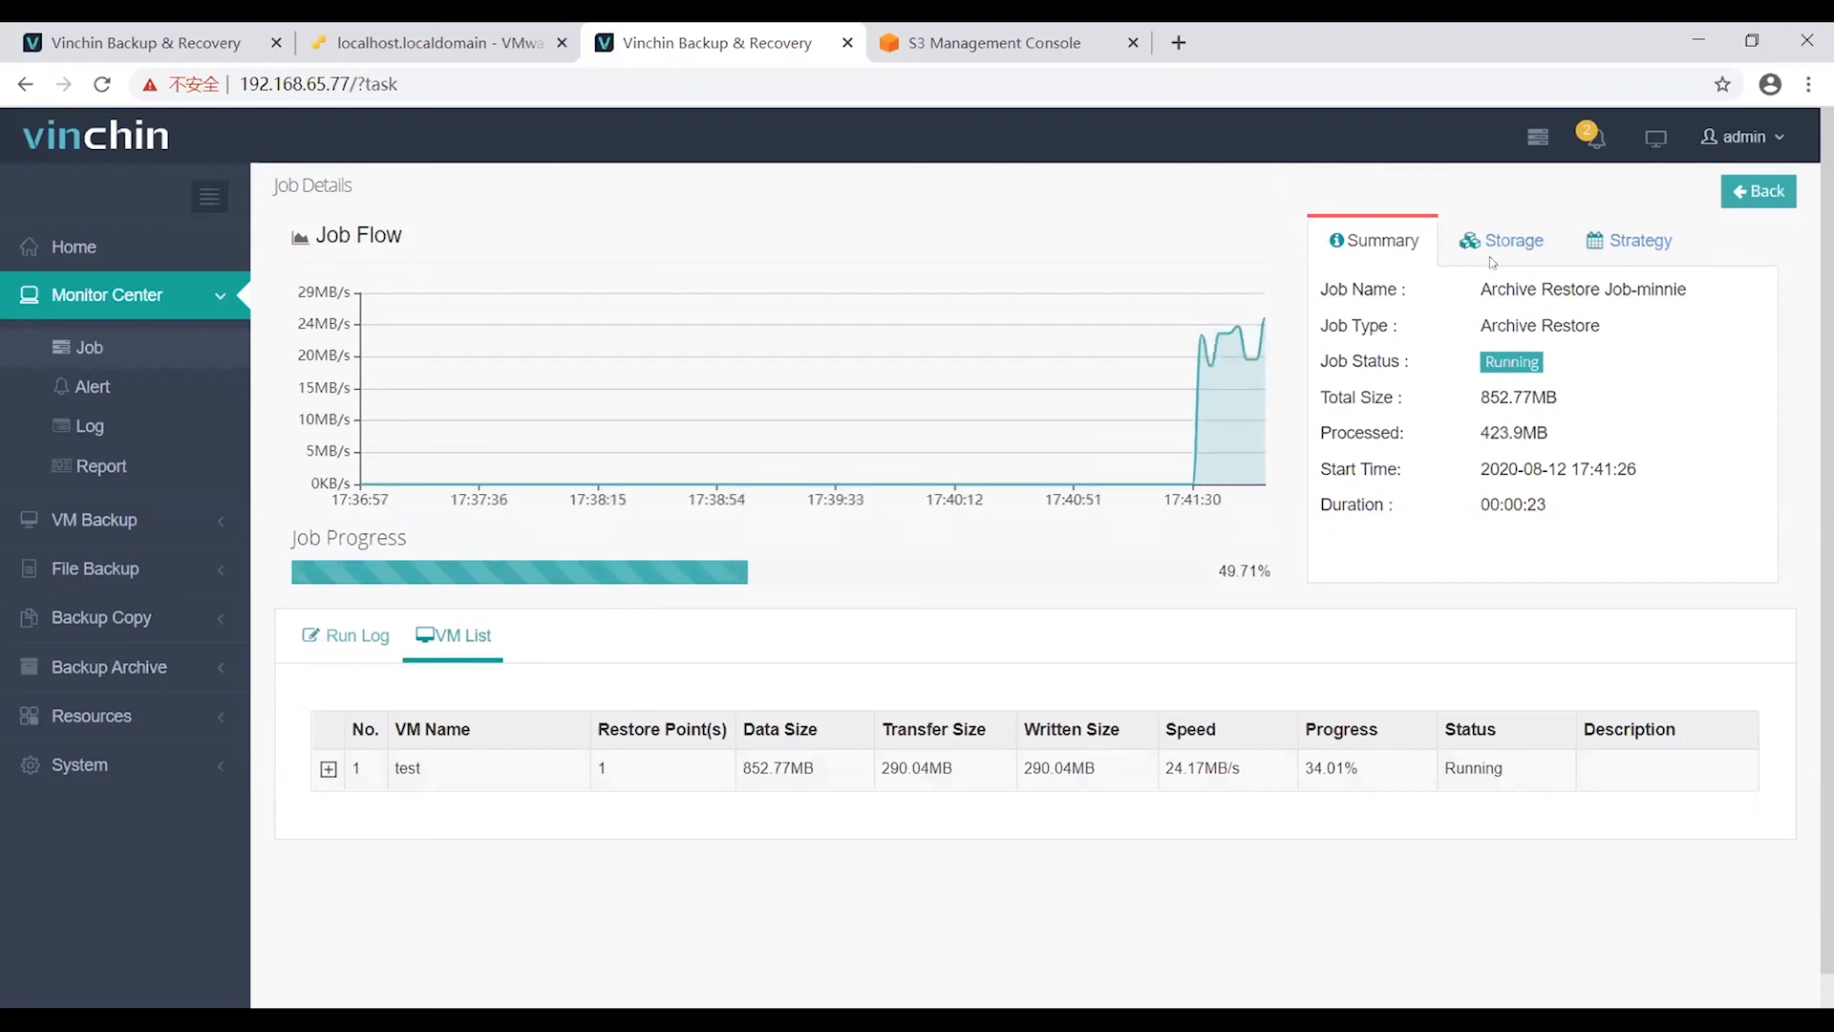
pyautogui.click(1529, 249)
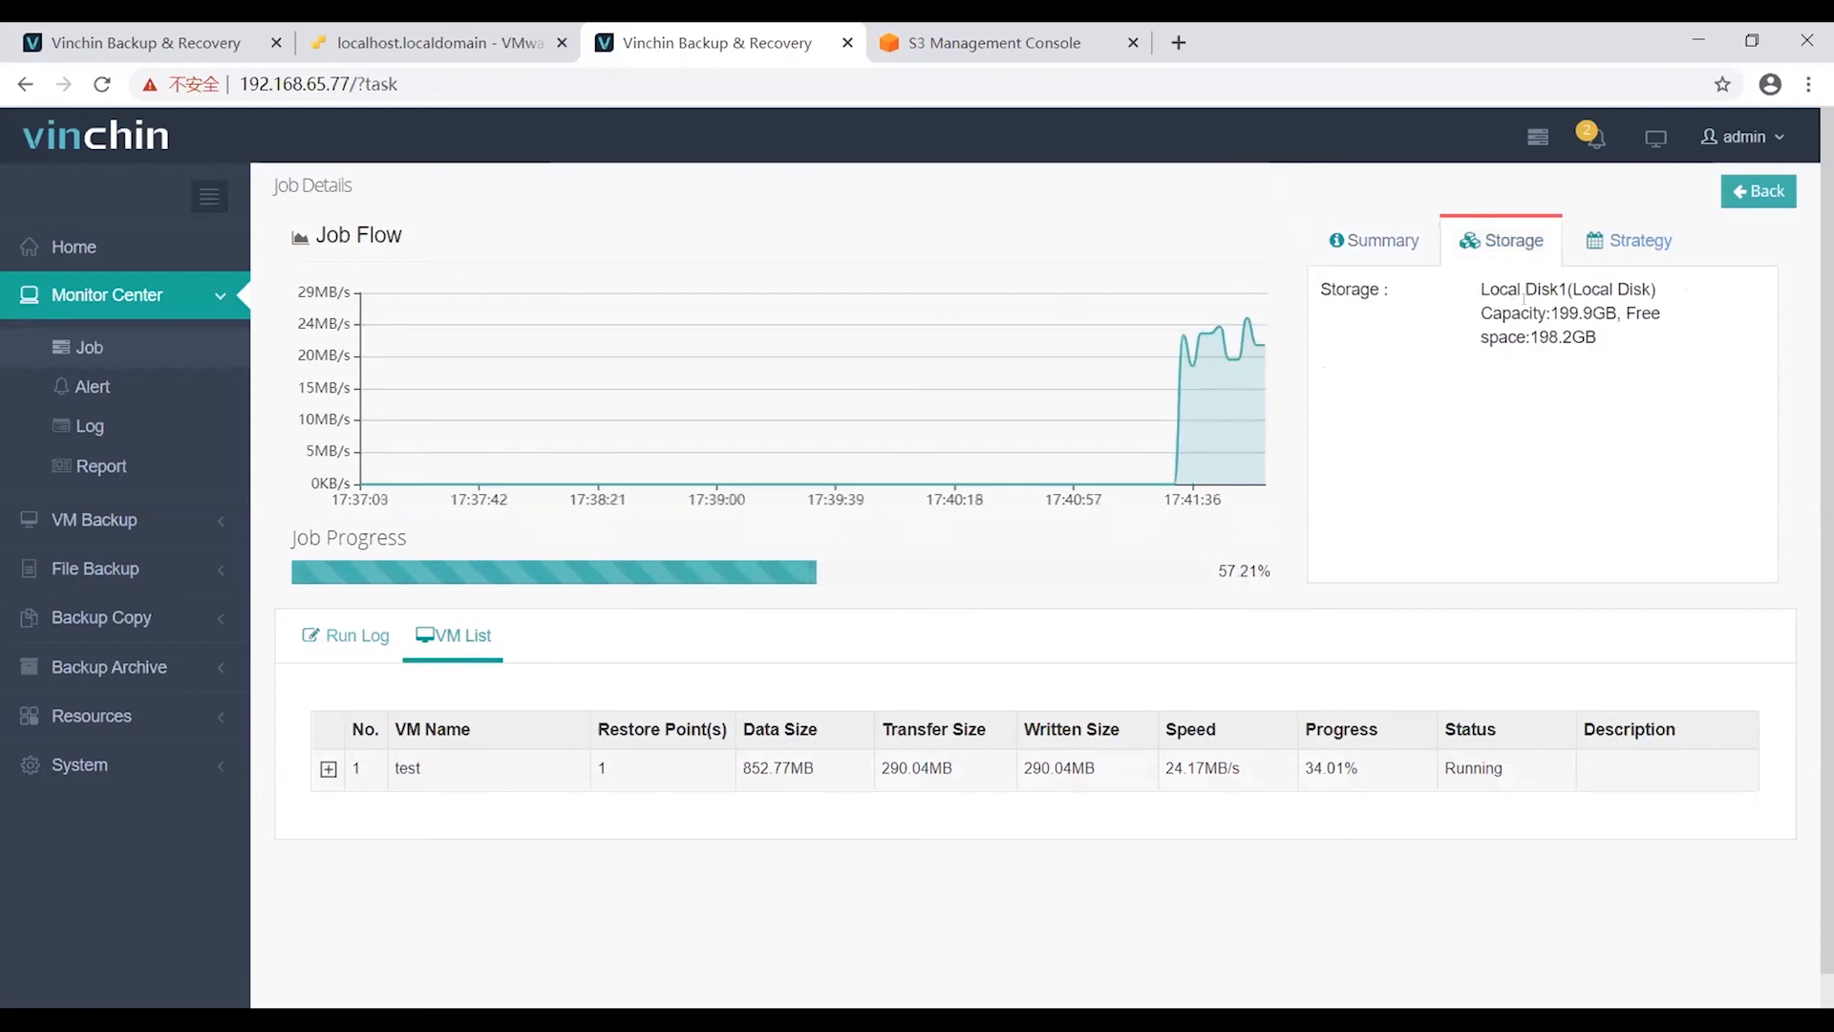
pyautogui.click(1629, 248)
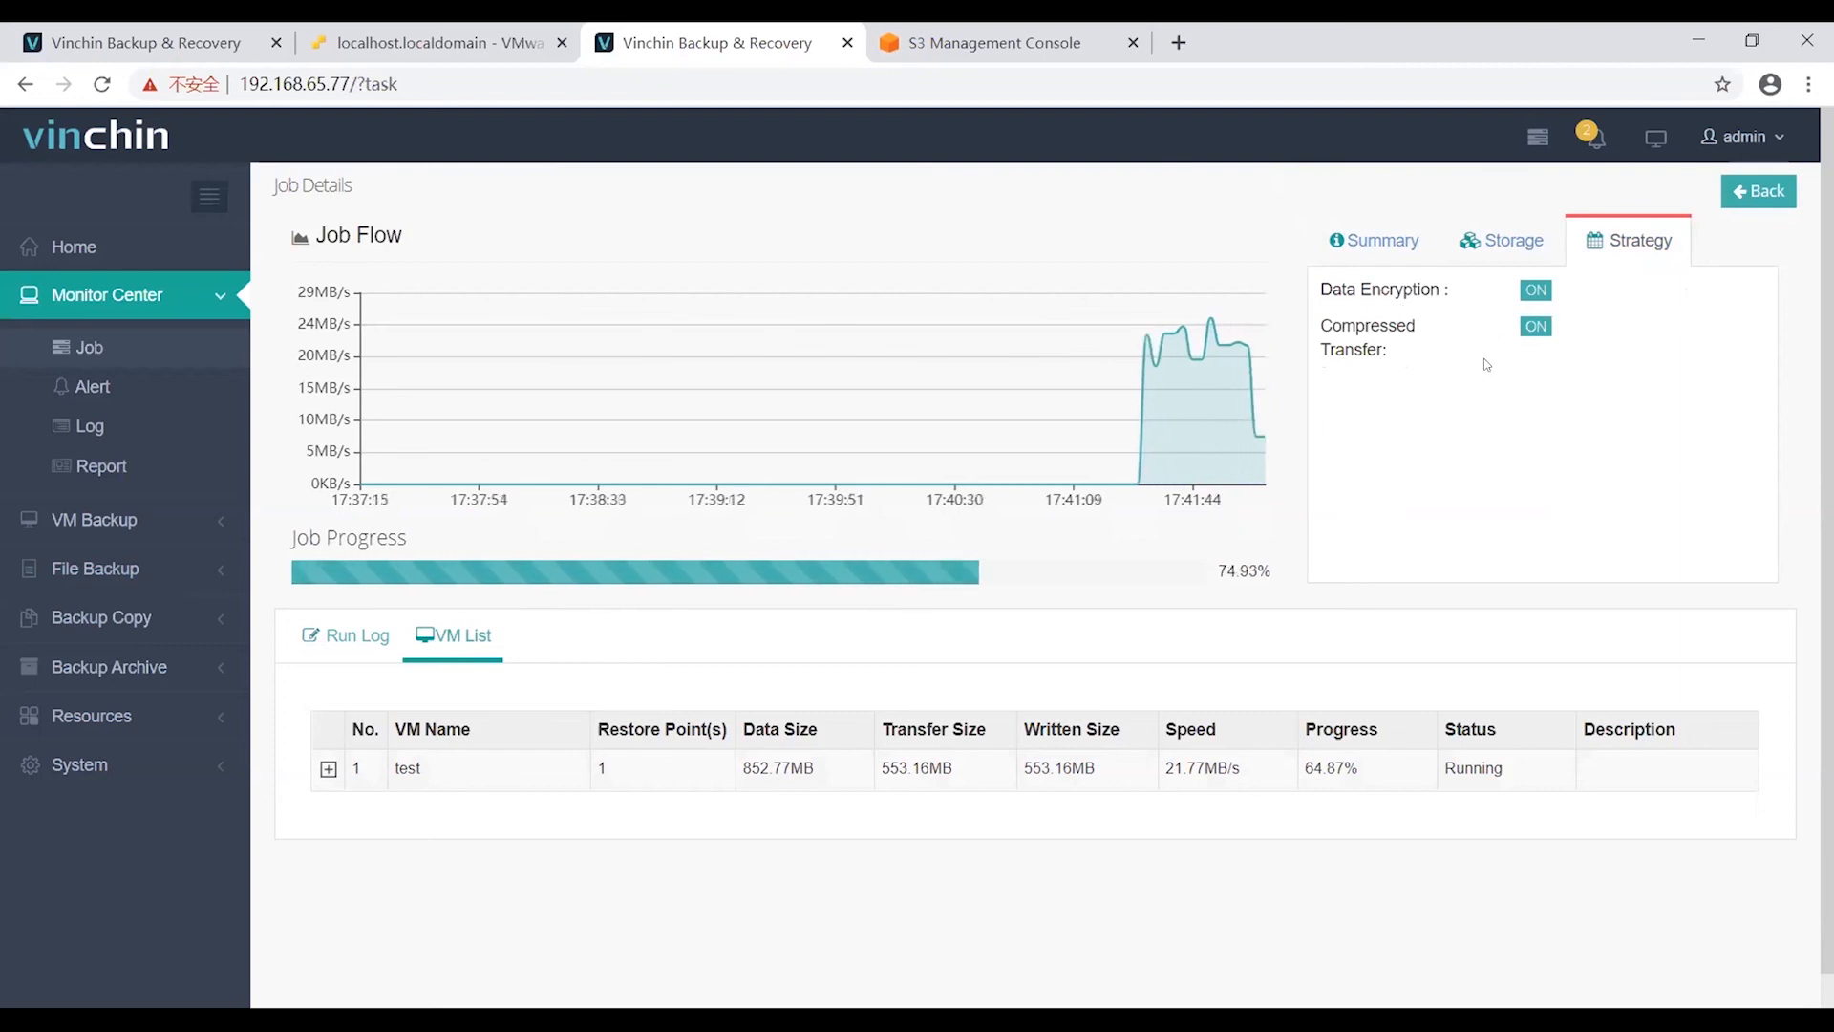
pyautogui.click(1498, 245)
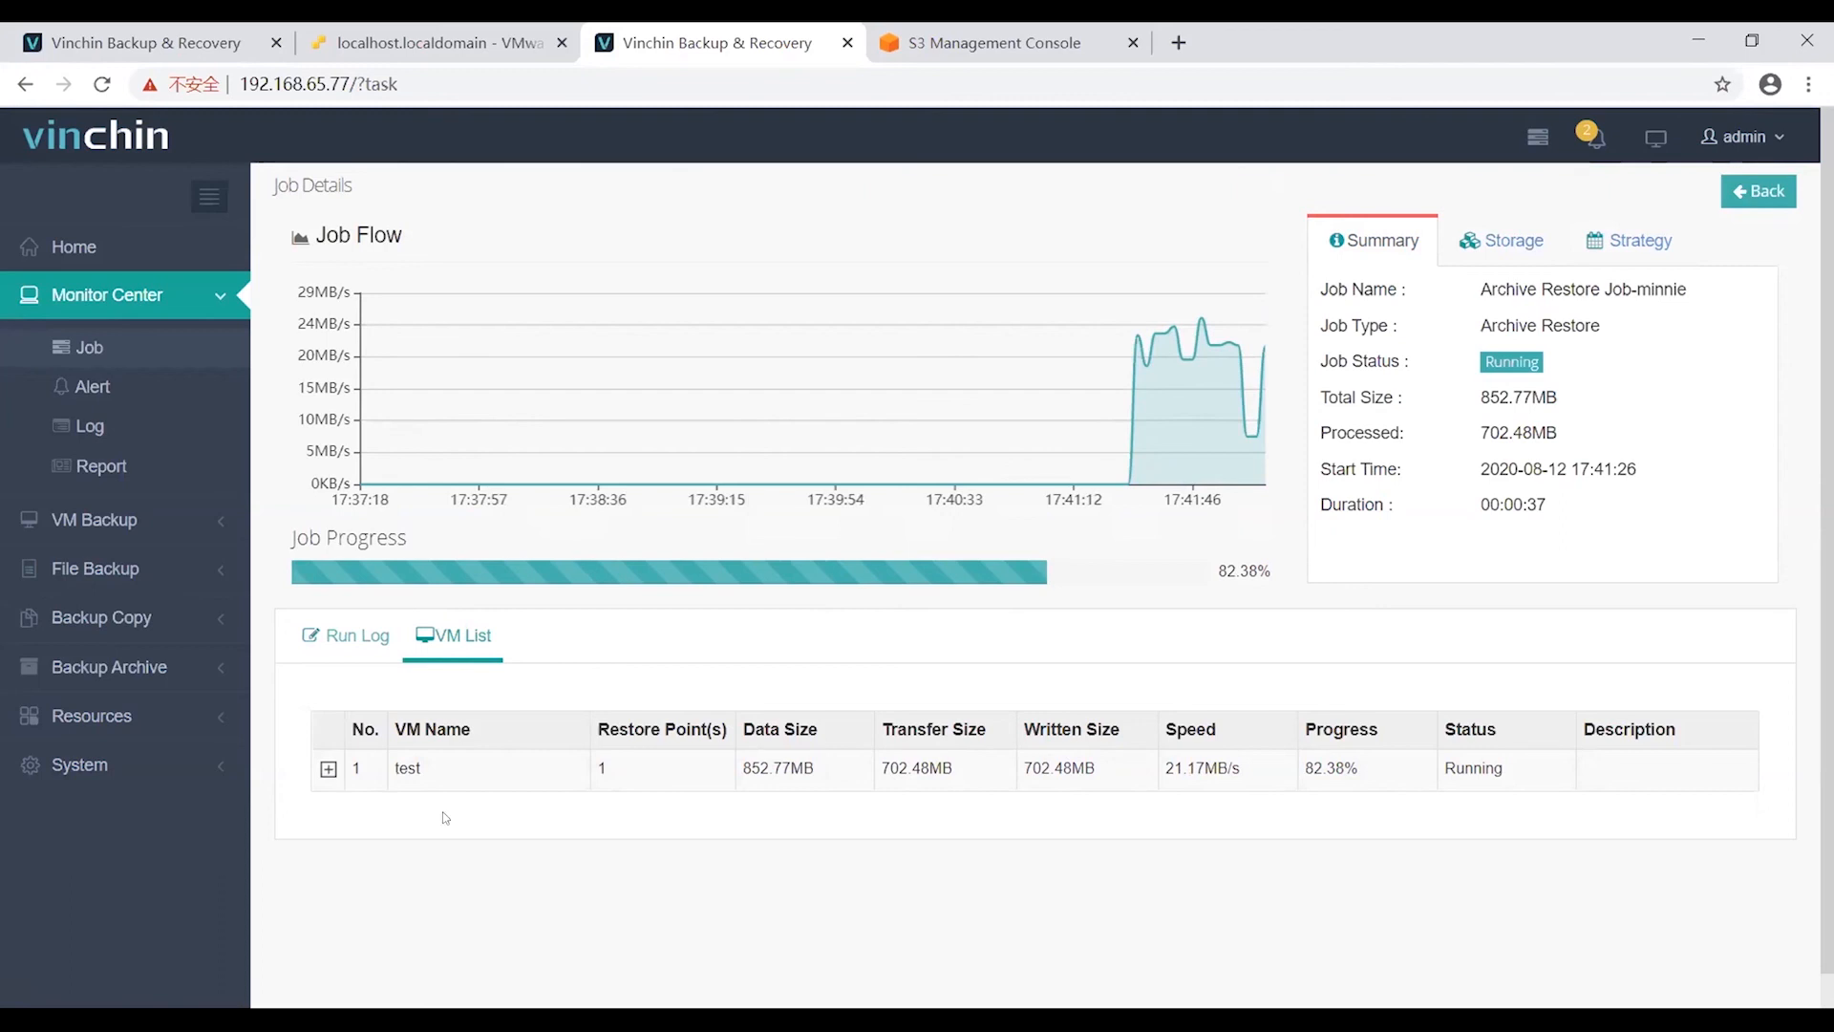
# Check the VM path and follow the run log until it shows Job success at 100%.
pyautogui.click(329, 769)
pyautogui.click(348, 636)
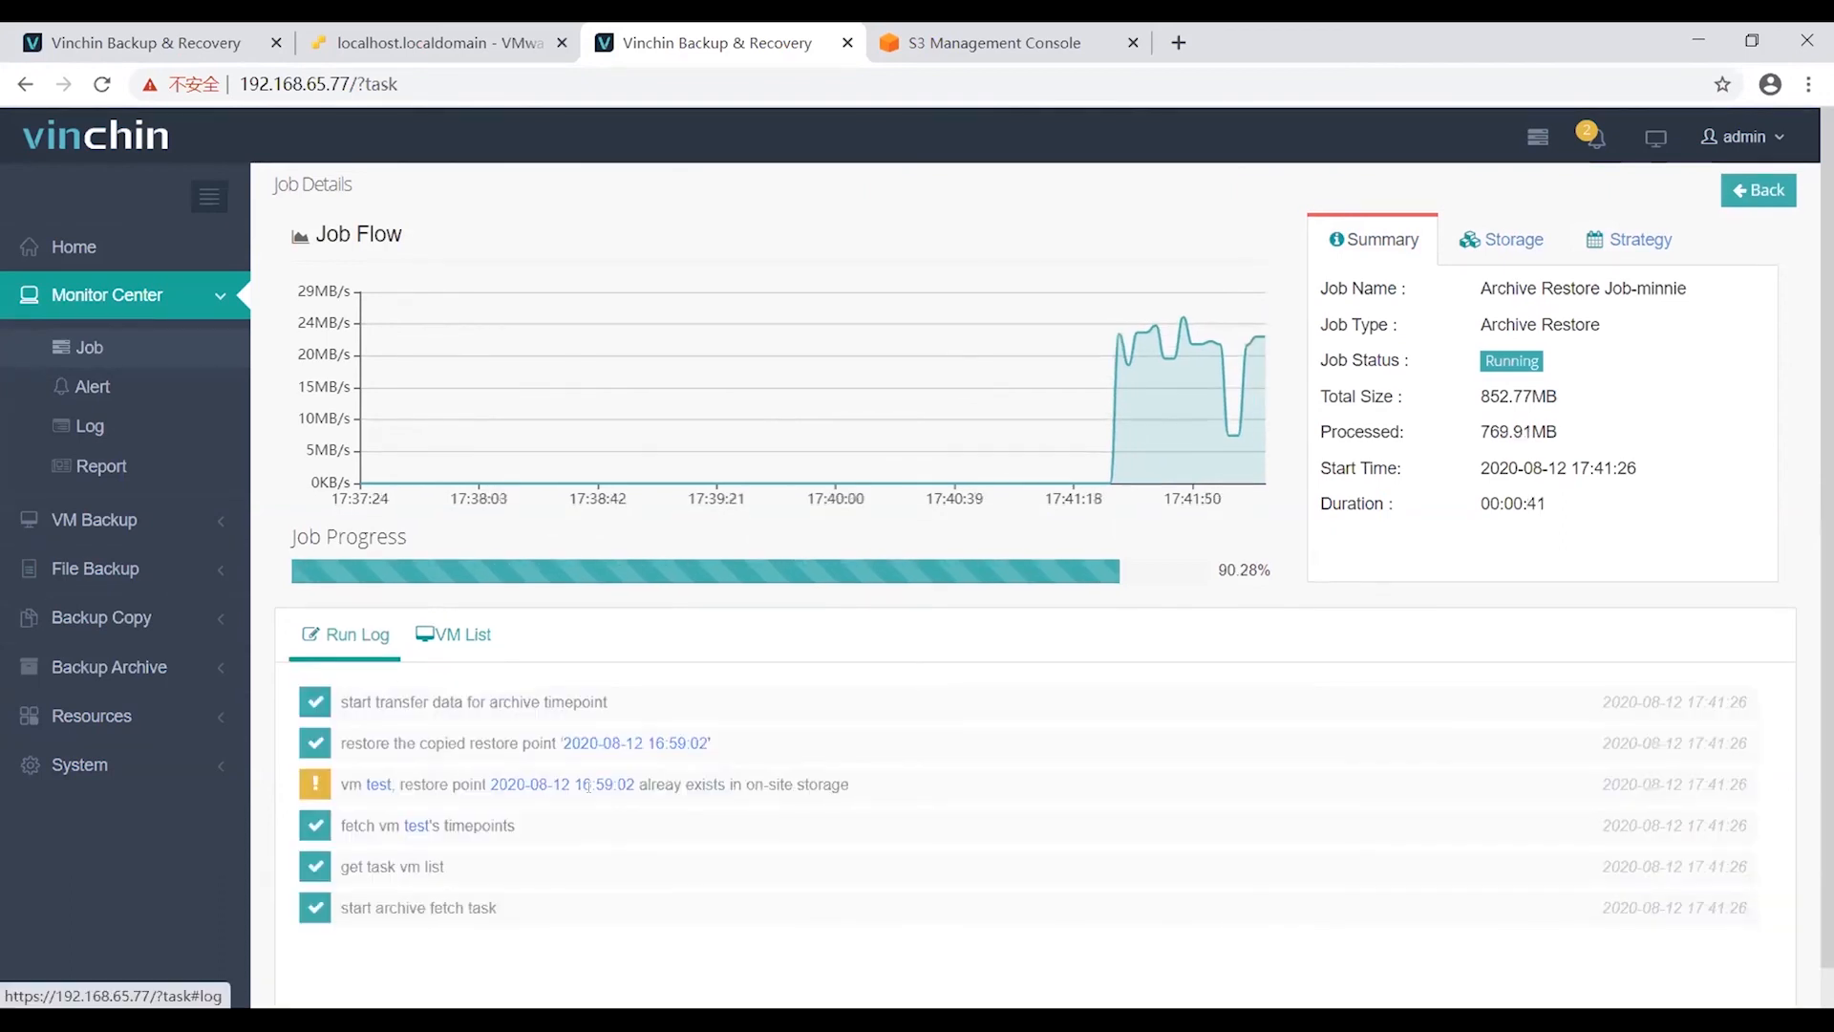
pyautogui.scroll(-1, 592, 785)
pyautogui.scroll(1, 592, 786)
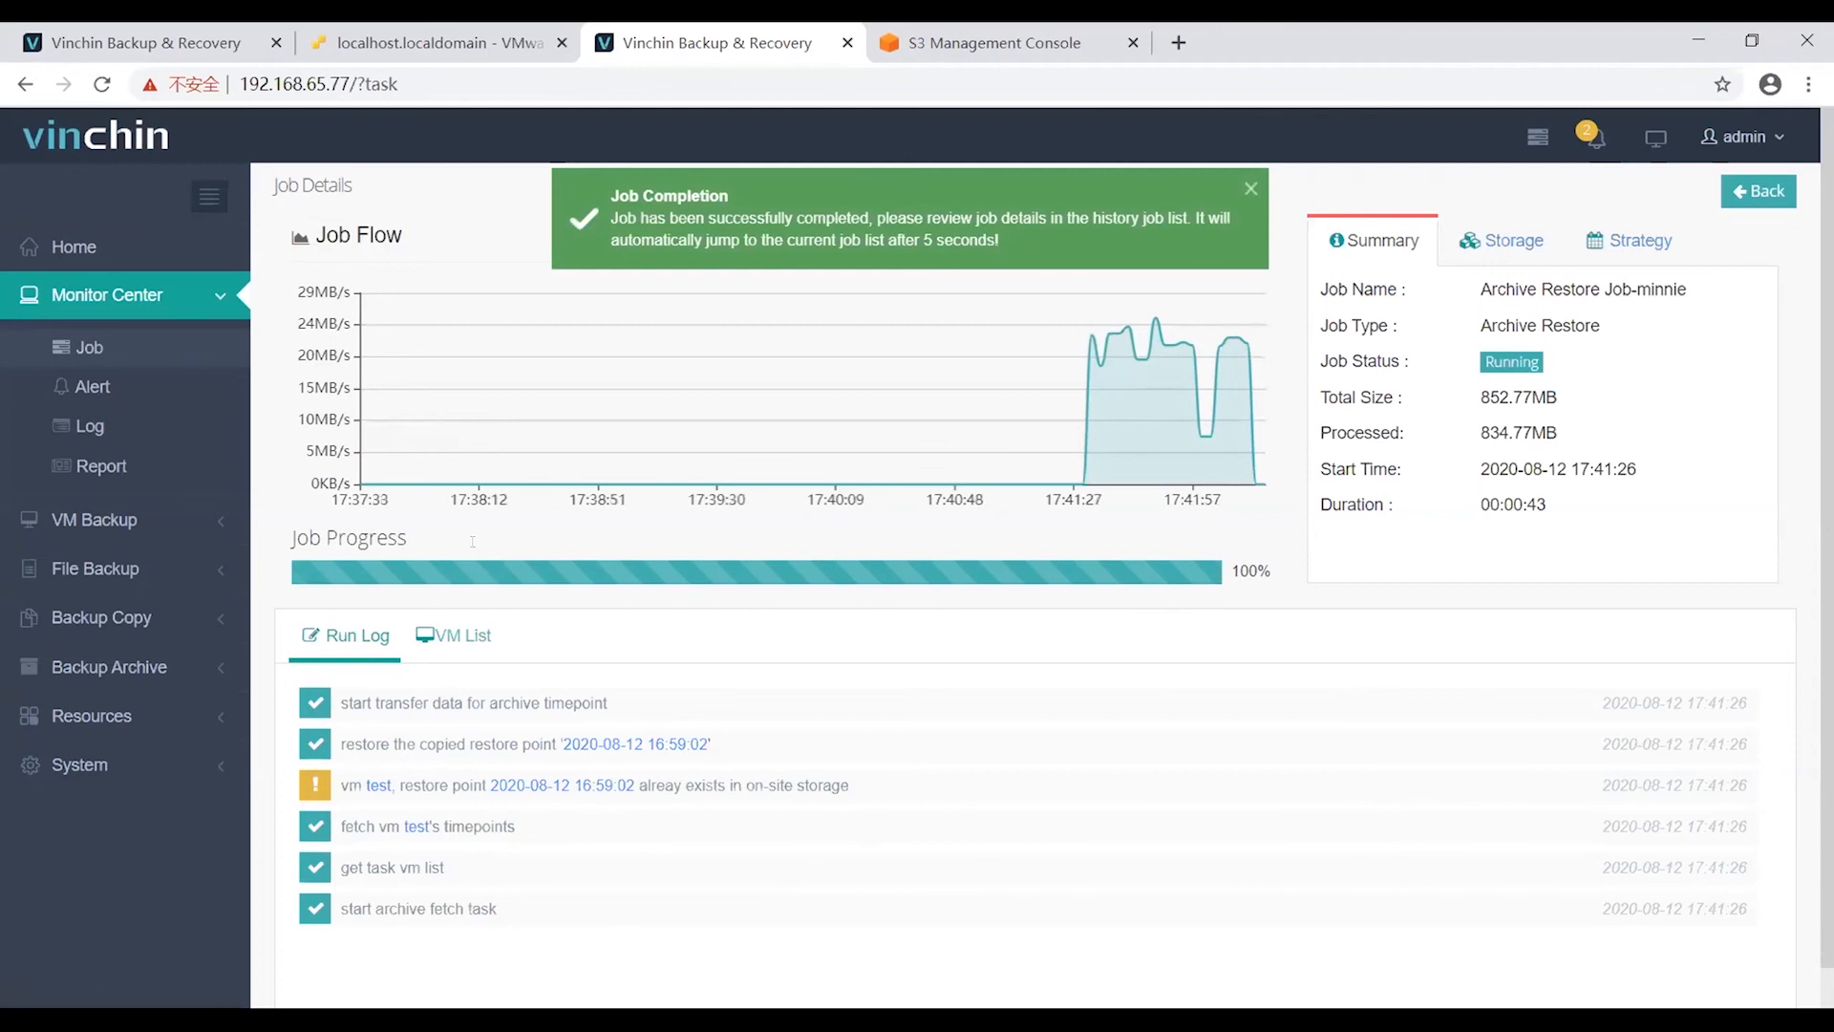
pyautogui.click(109, 667)
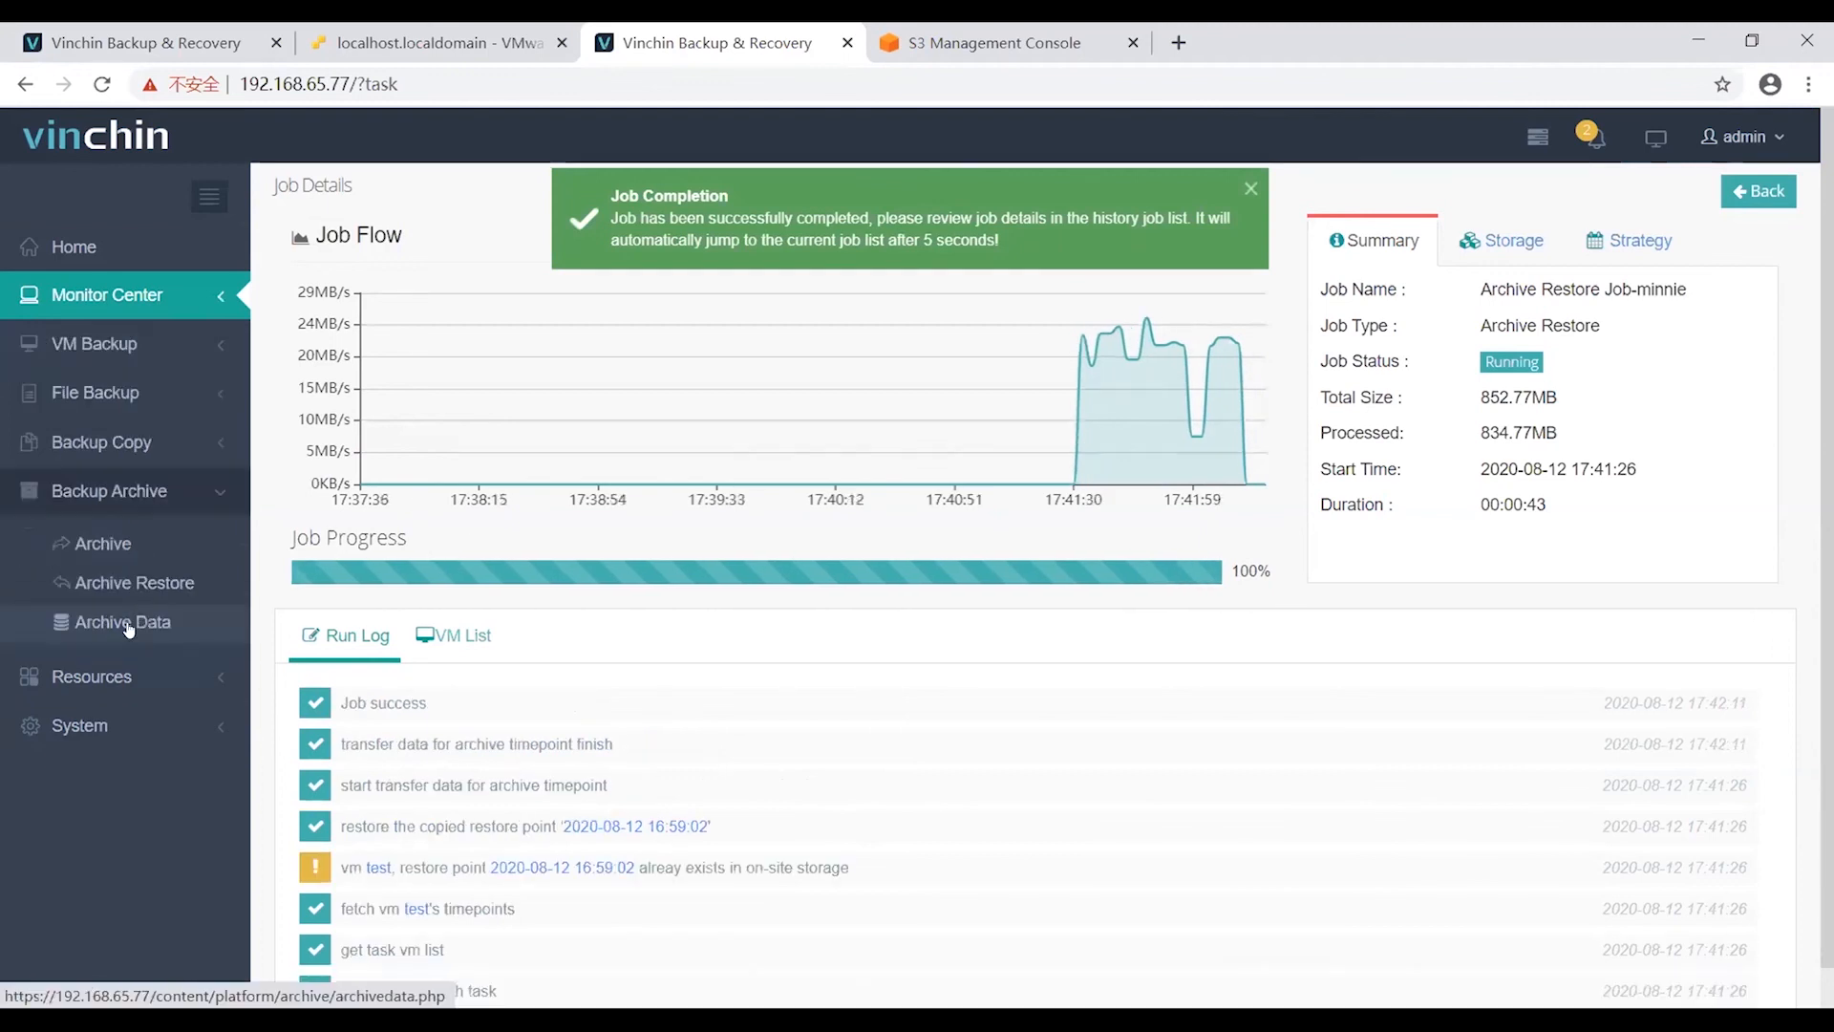